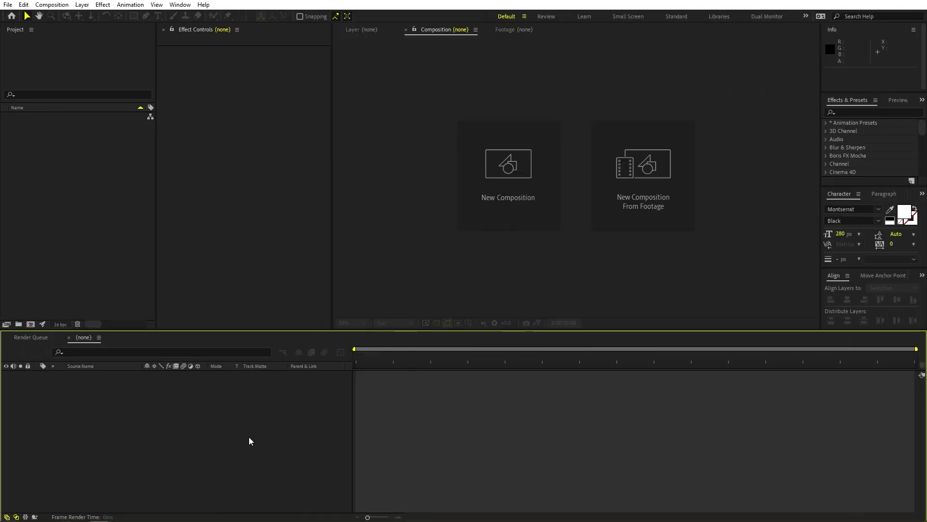
- Create a 1920x1080, 30 fps composition named Main with a 30-second duration
click(52, 4)
click(62, 17)
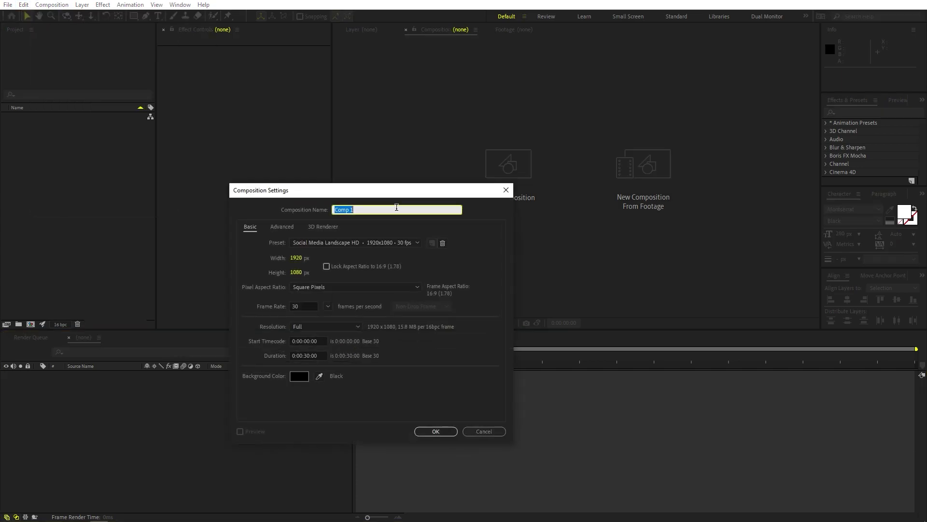
text(Main)
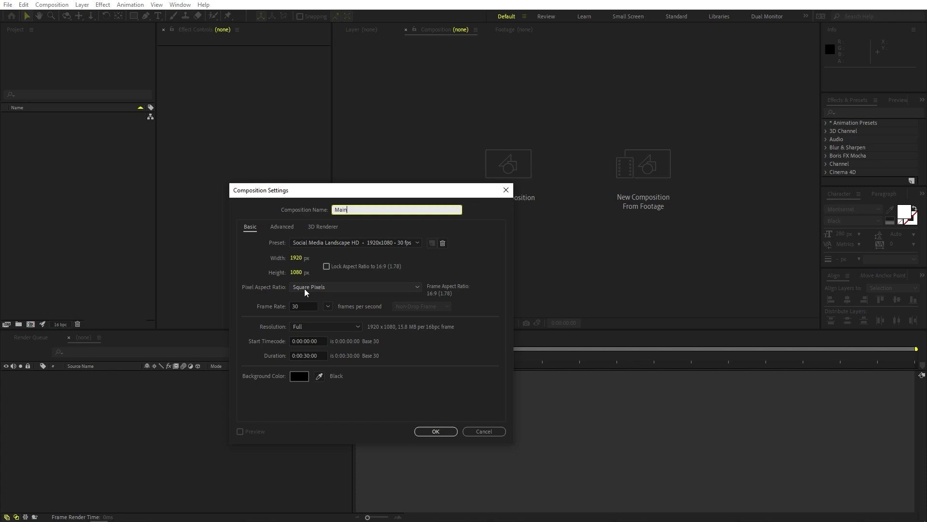
click(427, 430)
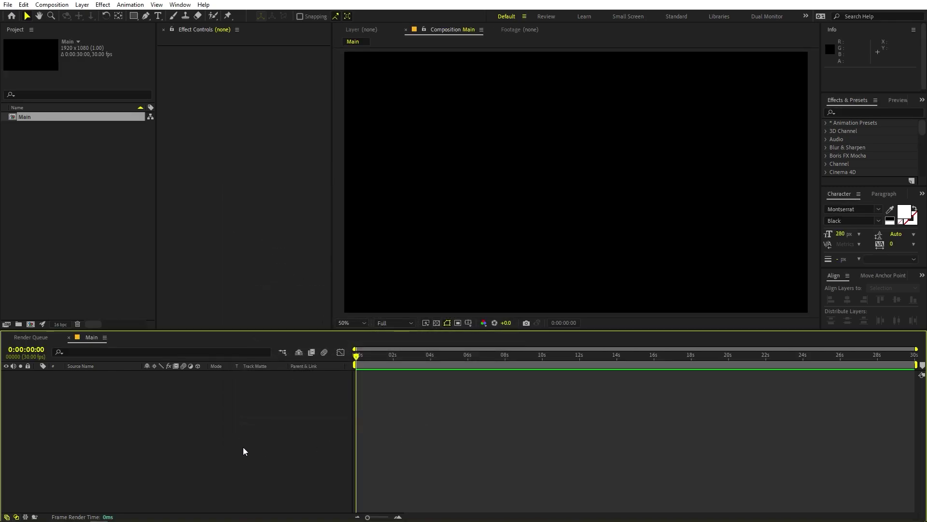
- Create a second 1920x1080, 30 fps composition named Text with a 30-second duration
click(57, 252)
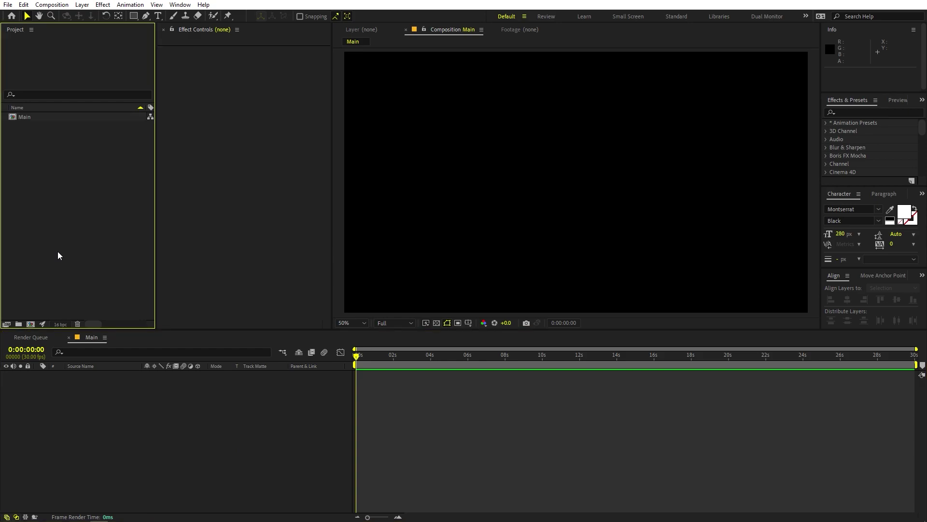
click(67, 4)
click(68, 15)
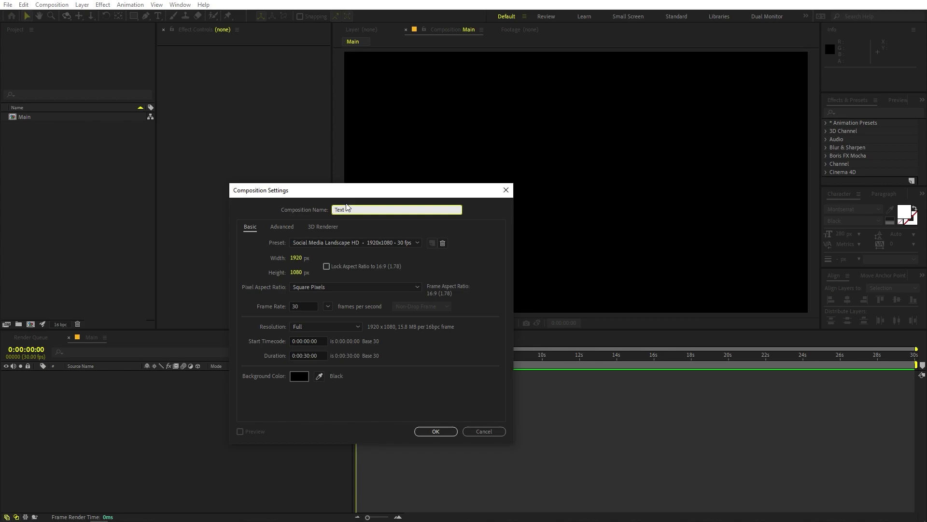
click(427, 431)
click(106, 244)
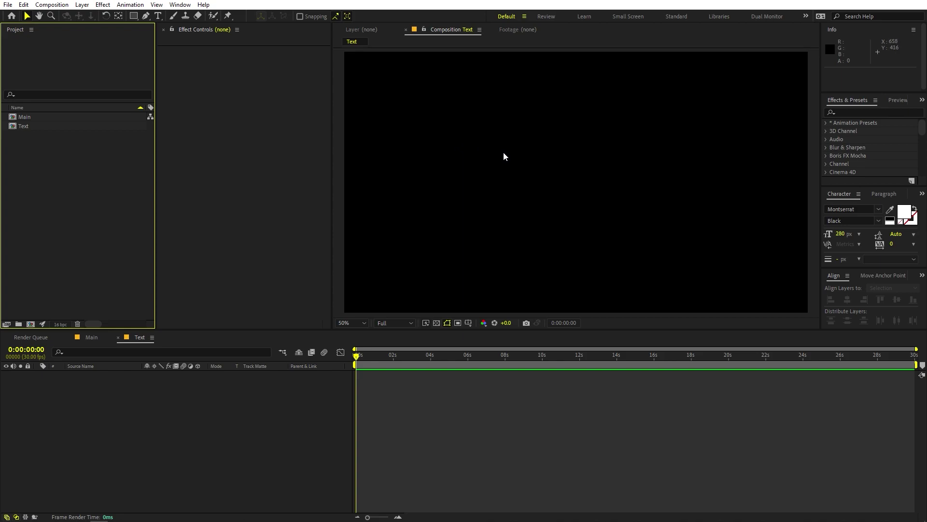
- Add a text layer reading MOTION to the Text composition
click(159, 359)
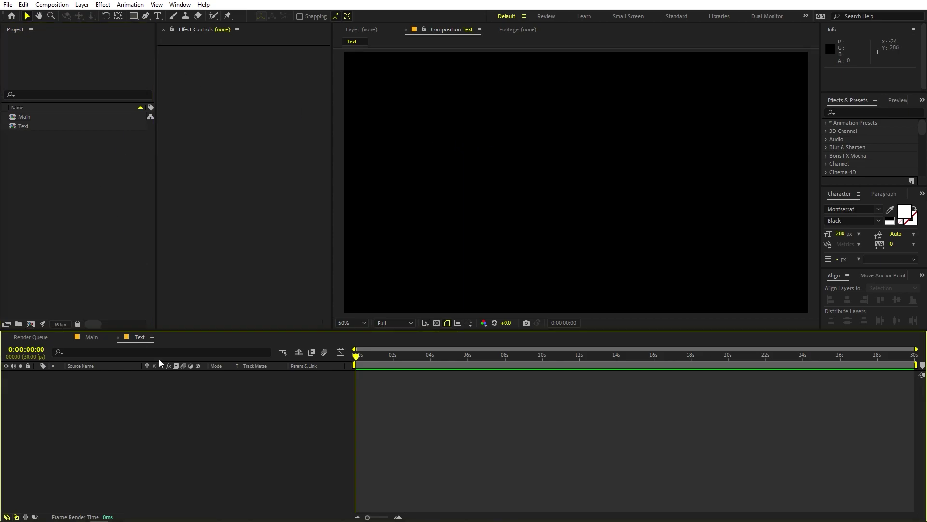
click(157, 16)
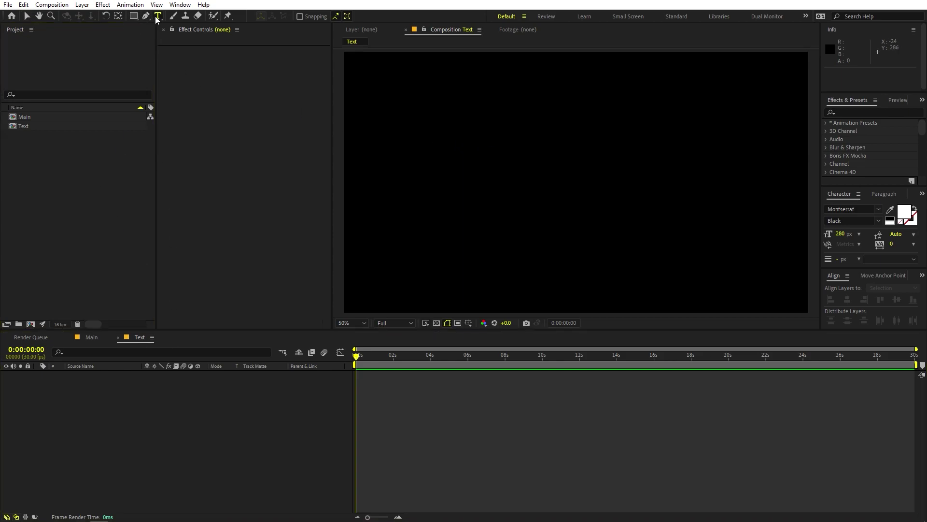
click(508, 174)
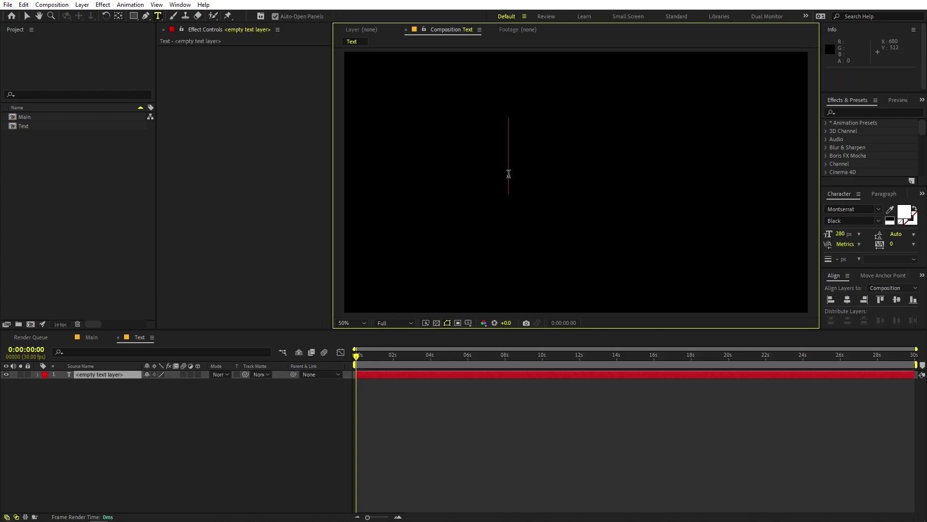
text(MOTION)
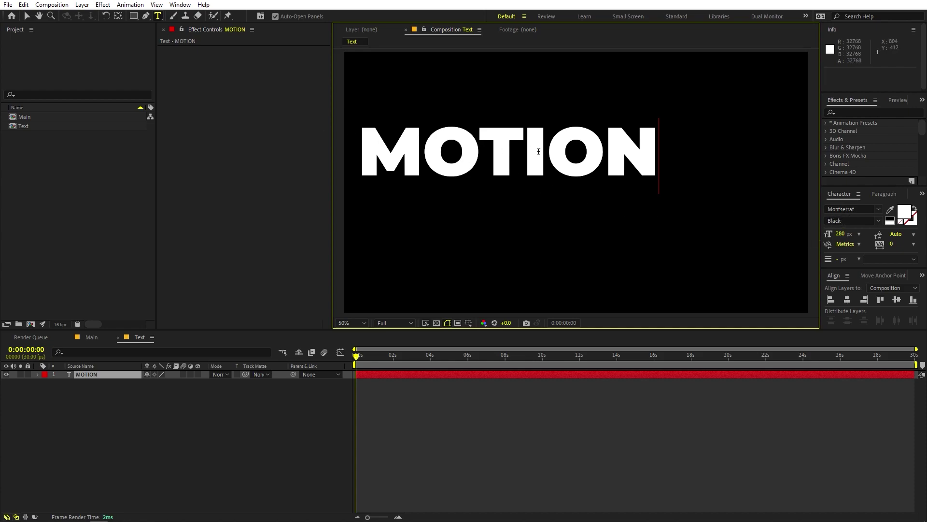
click(24, 17)
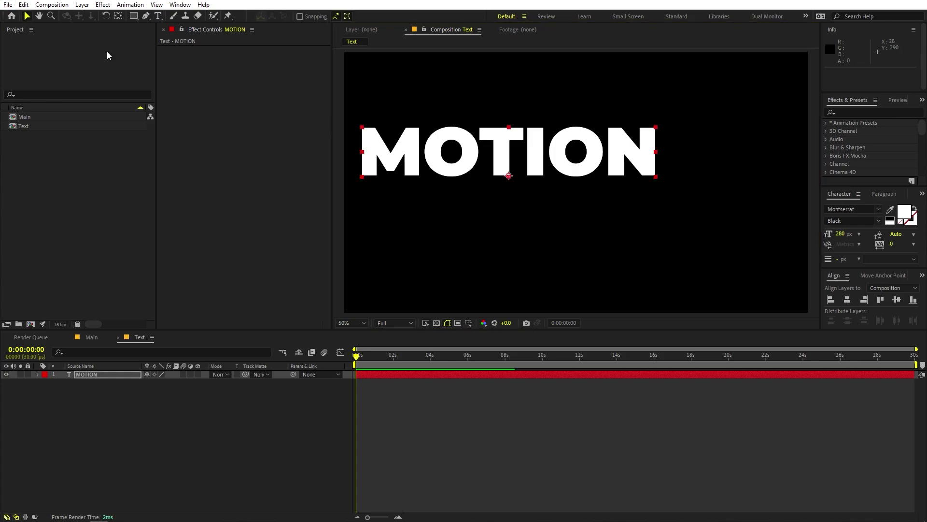
- Center the MOTION layer horizontally and vertically in the composition
click(847, 299)
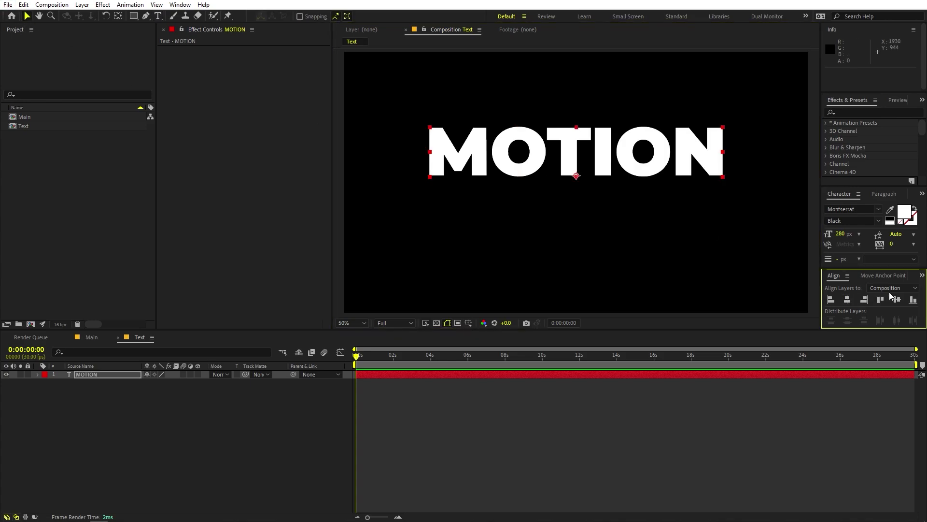
click(896, 300)
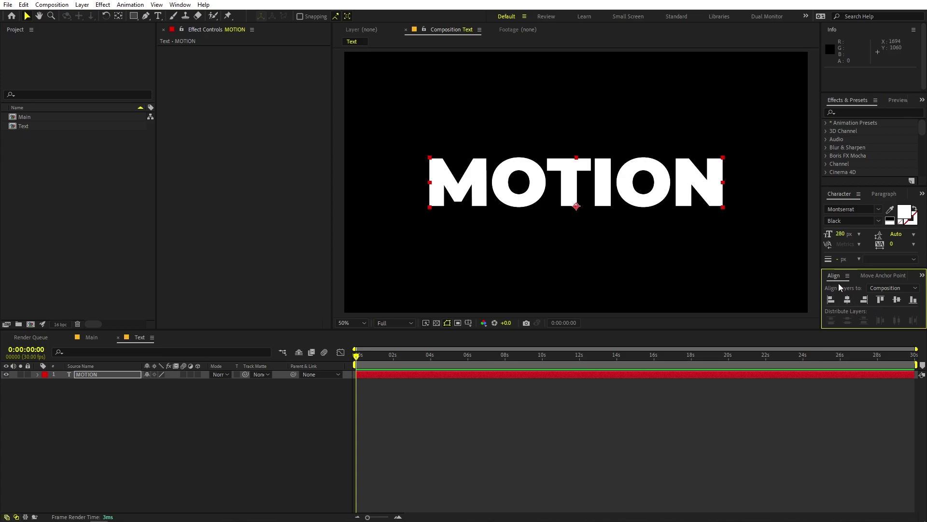
click(180, 4)
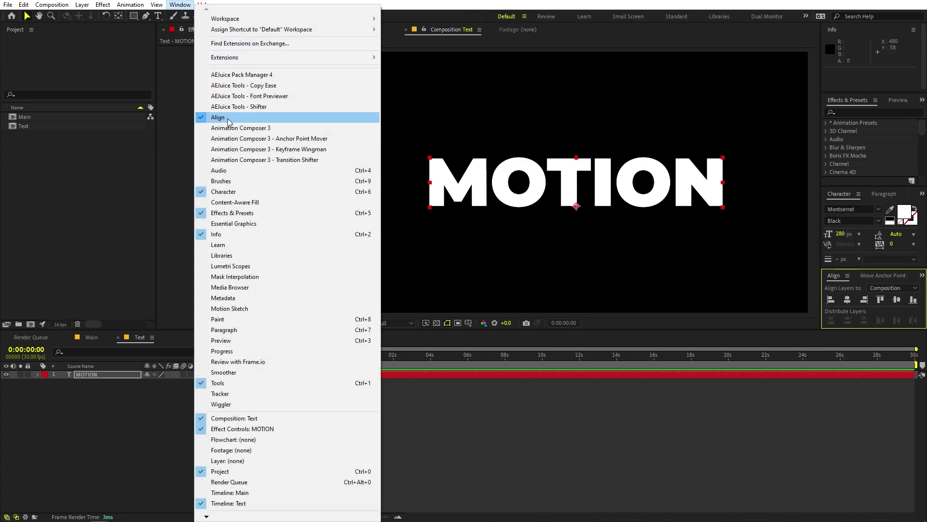
click(101, 440)
- Move the MOTION layer's anchor point to the center of the text
click(563, 190)
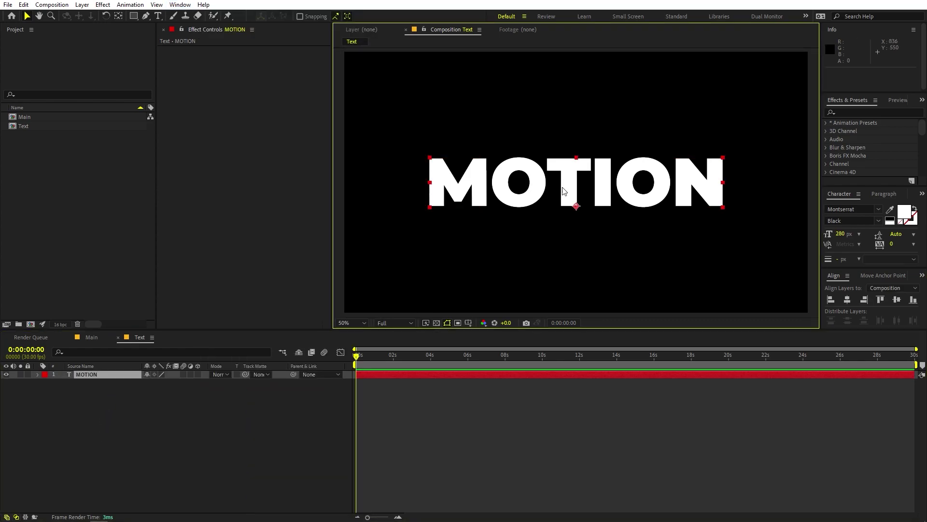
click(99, 373)
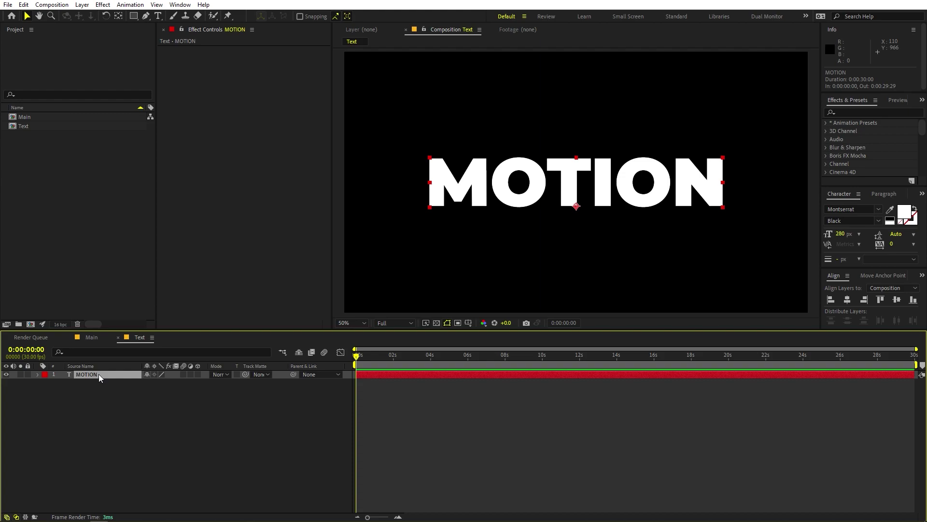
click(118, 16)
double_click(118, 16)
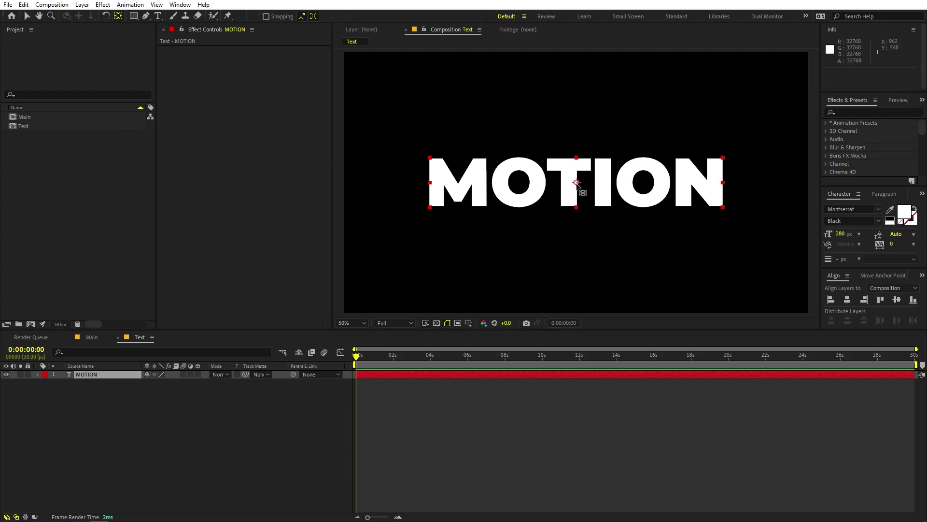
click(112, 389)
- Scale the MOTION layer down to 57.5%
click(110, 374)
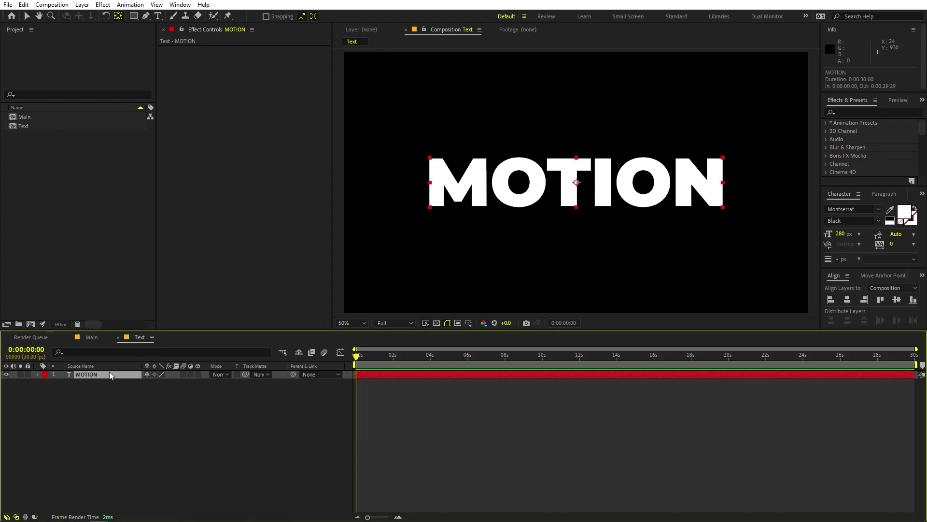
key(s)
drag(159, 382, 138, 382)
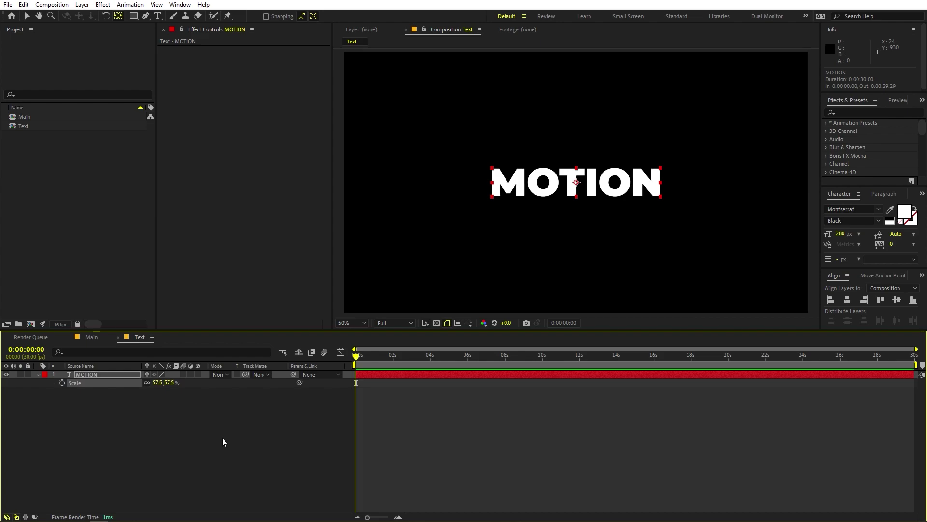
click(210, 420)
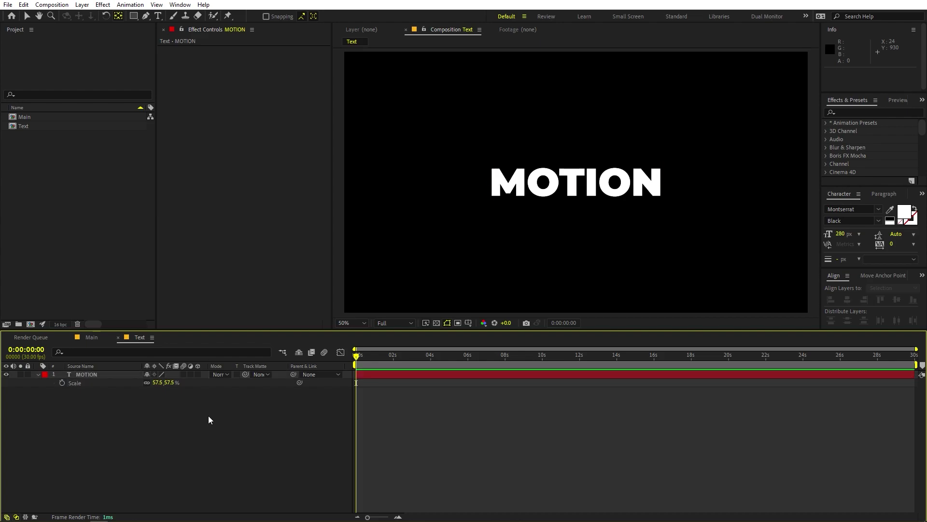
- Add a Skew text animator to the MOTION layer and set its skew to 10
click(38, 375)
click(39, 374)
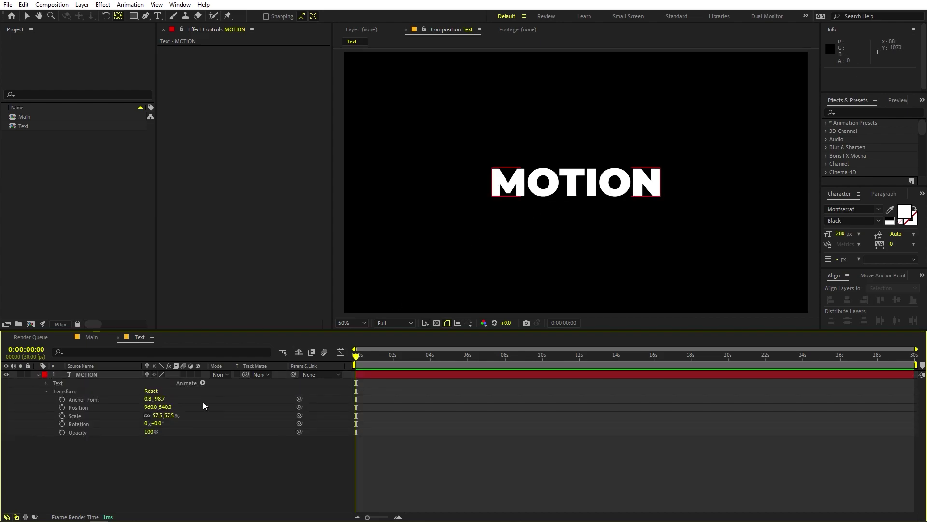
key(v)
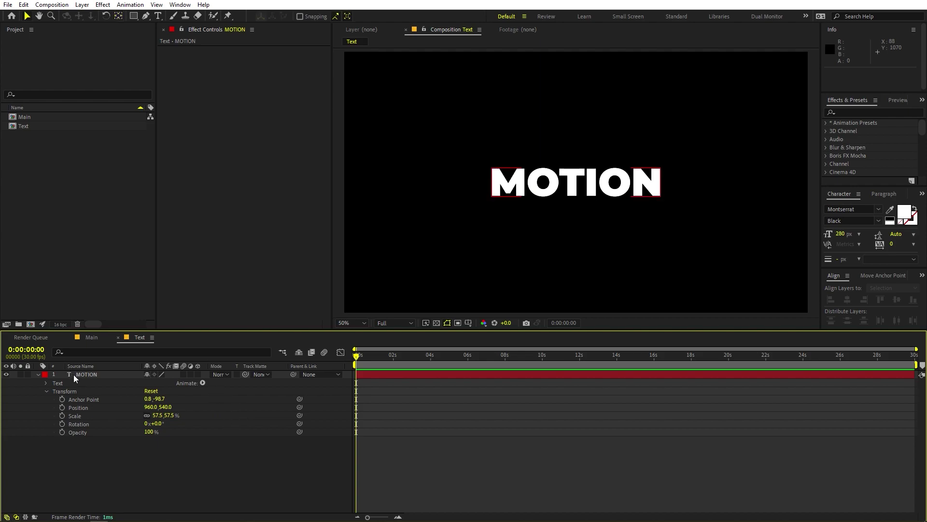
click(203, 383)
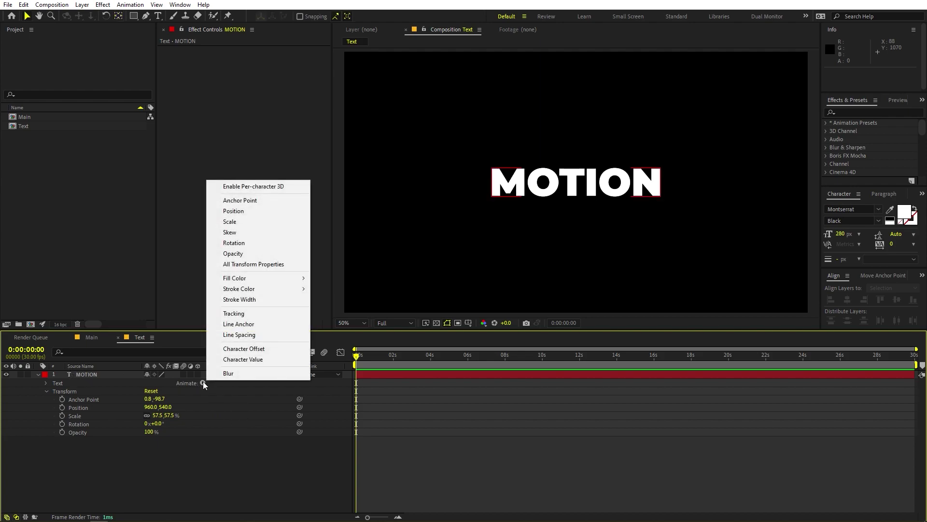
click(230, 232)
click(196, 449)
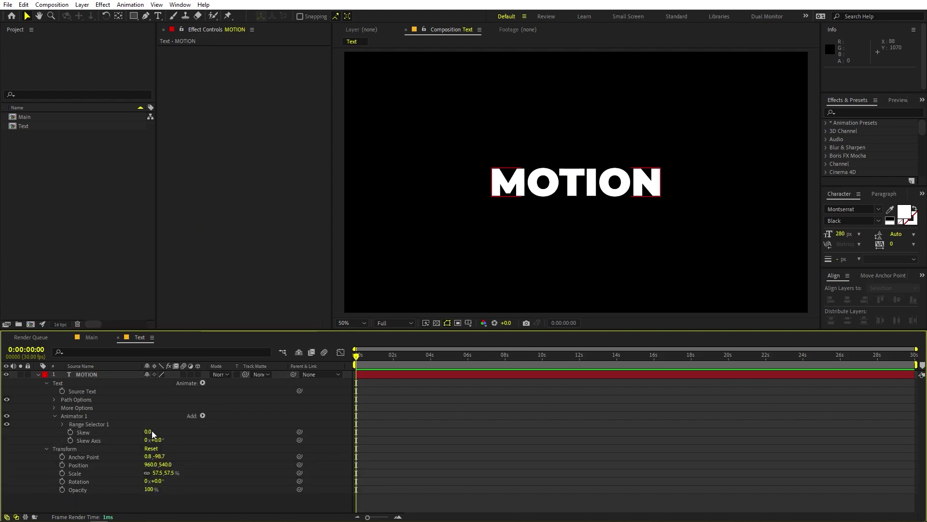
mouse_move(149, 431)
mouse_down()
mouse_move(167, 432)
mouse_move(154, 436)
mouse_up()
click(148, 431)
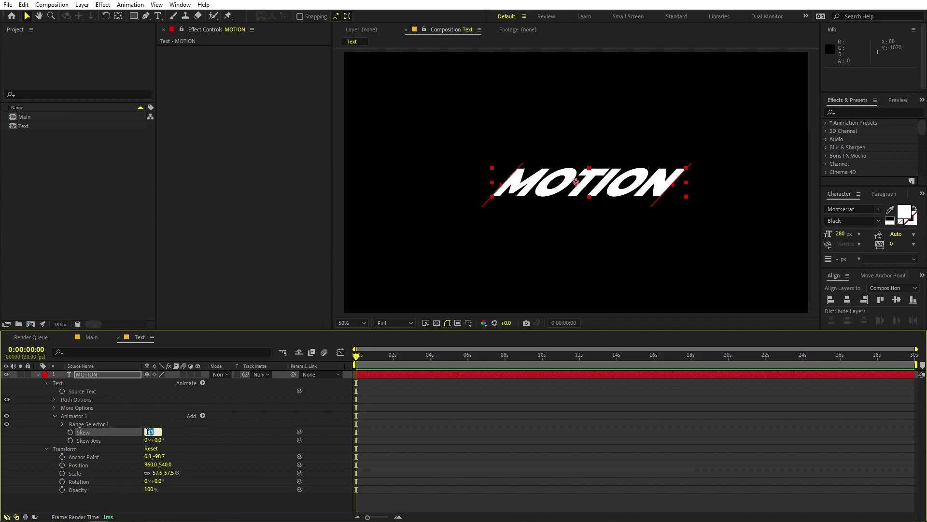
text(10)
key(Return)
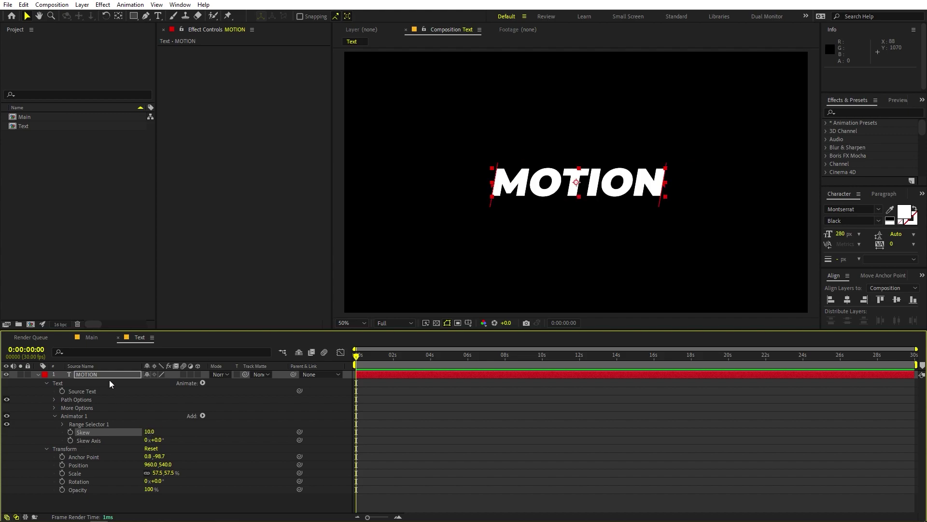
- Set the MOTION layer's rotation to -10°
click(108, 375)
key(r)
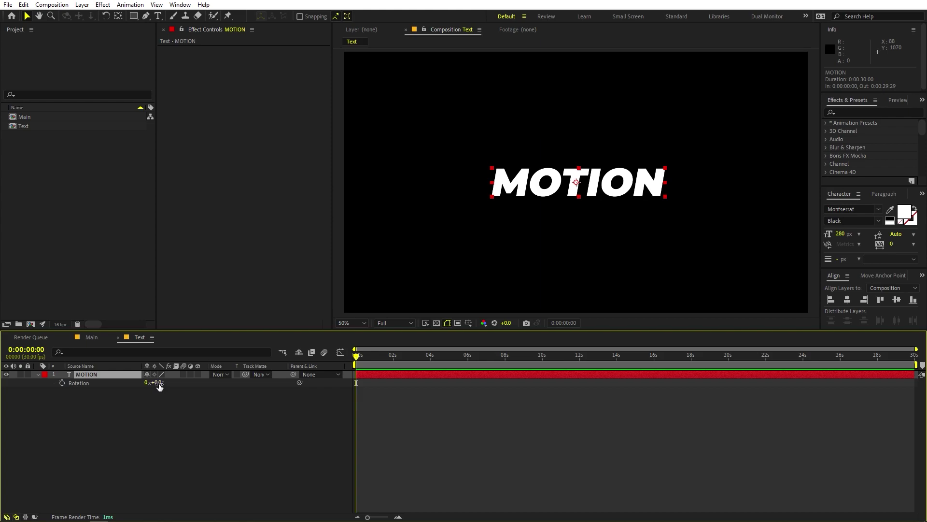
drag(159, 387, 158, 388)
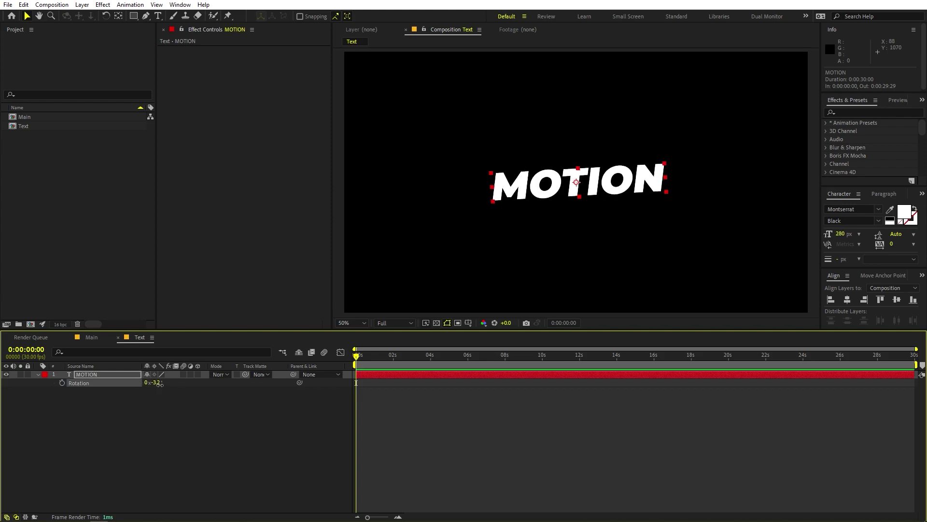
click(160, 383)
text(-10)
key(Return)
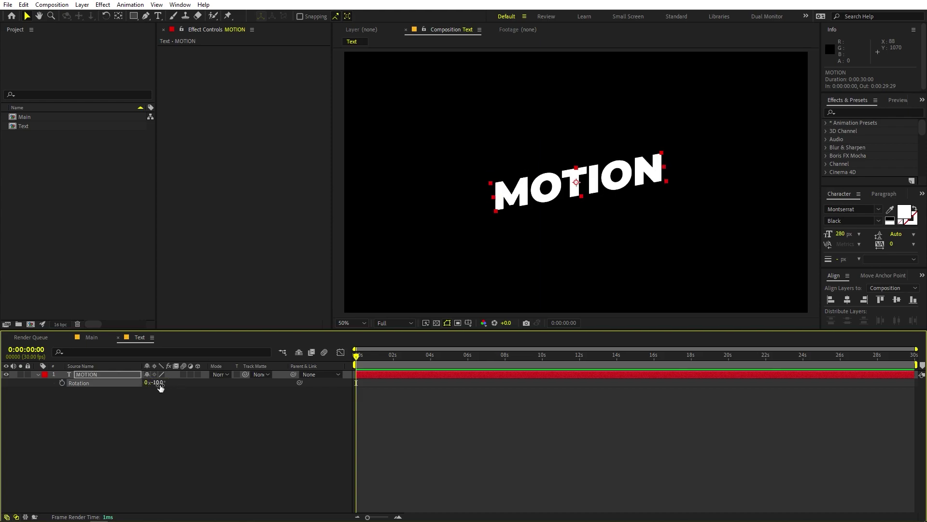
click(162, 391)
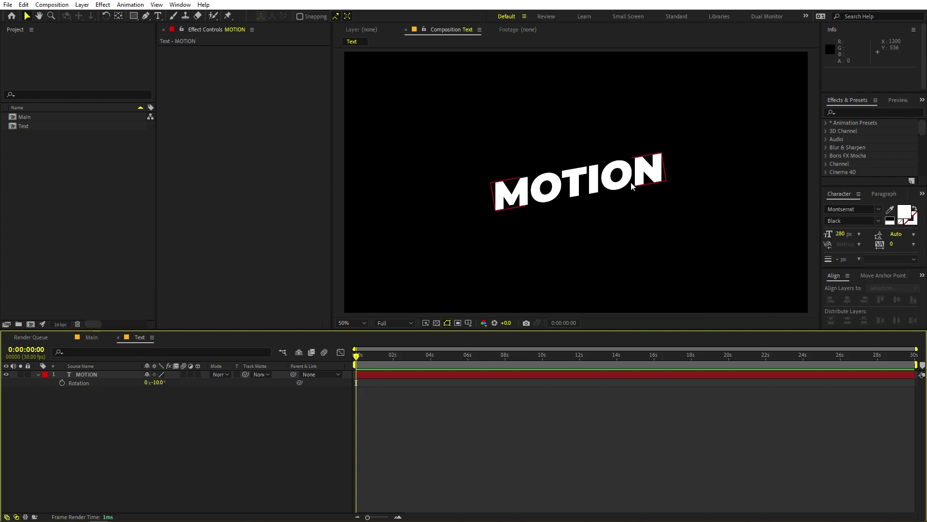
- Duplicate the MOTION layer and move the copy straight down about 144 px, below the original word
click(94, 375)
key(ctrl+d)
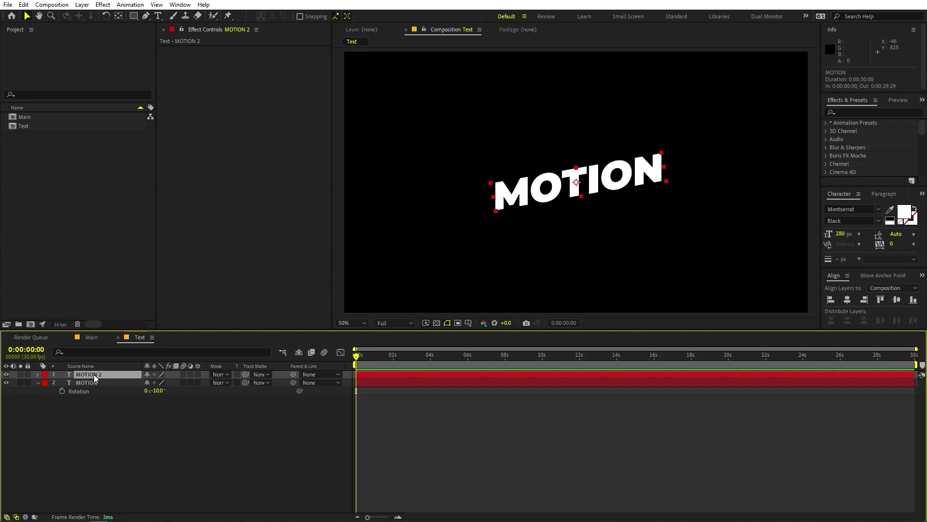
drag(601, 182, 601, 212)
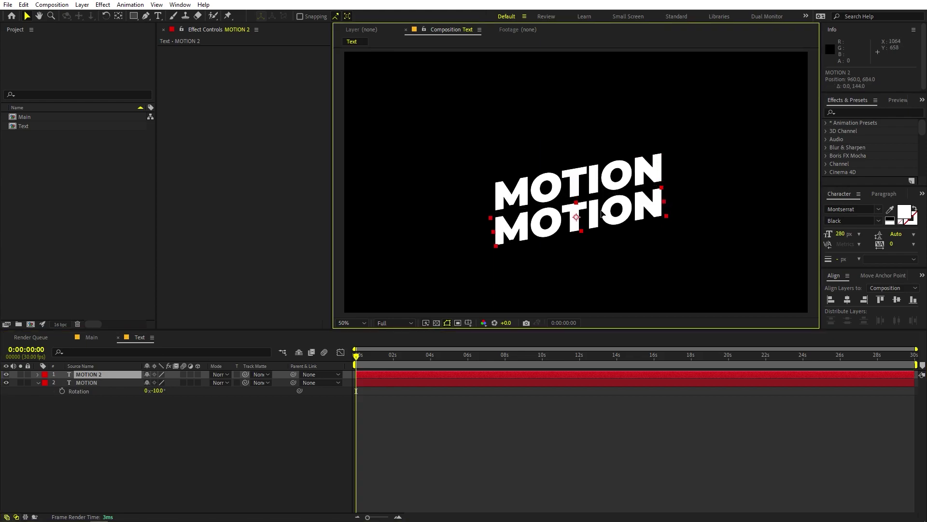
- Change the lower copy's text to GRAPHICS and collapse the MOTION layer's properties
double_click(602, 212)
text(GRAPHICS)
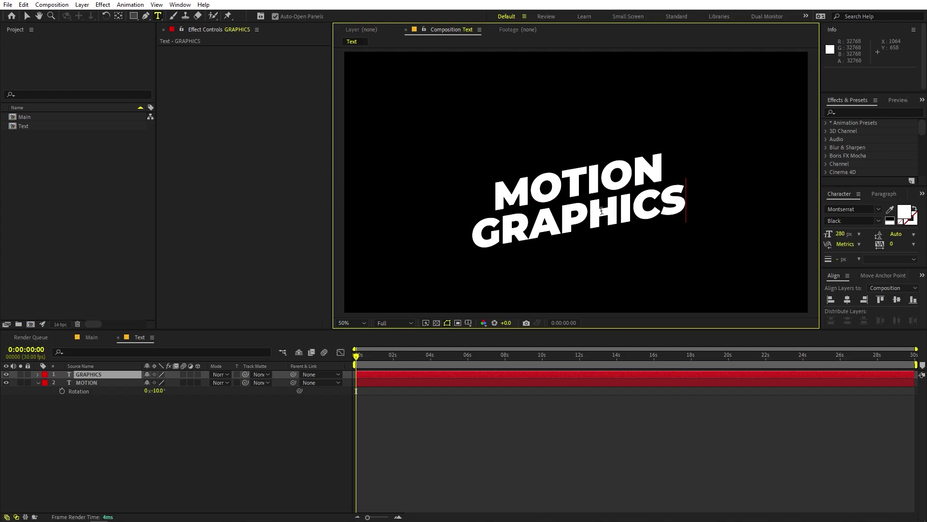
key(Escape)
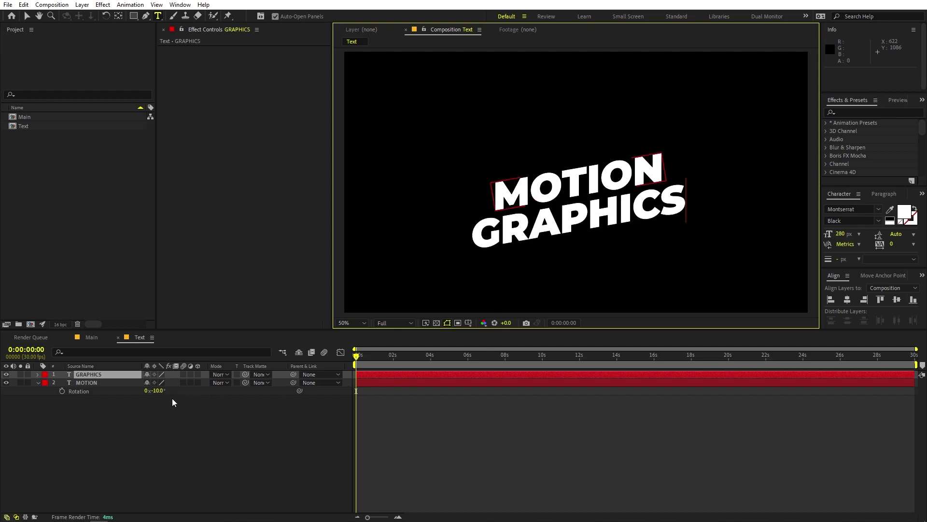
click(67, 395)
click(30, 382)
click(38, 382)
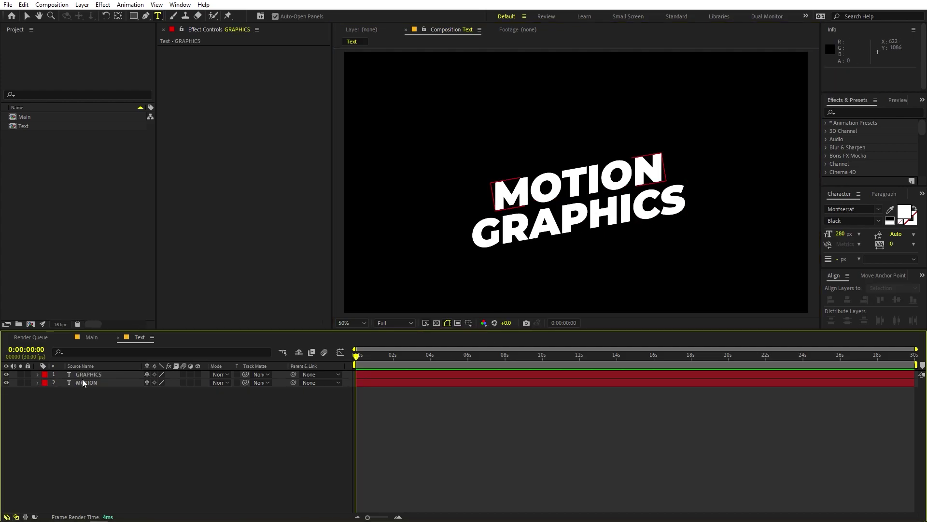
- Move the MOTION and GRAPHICS layers together straight up about 100 px to centre the two-line title vertically
click(85, 374)
shift+click(85, 381)
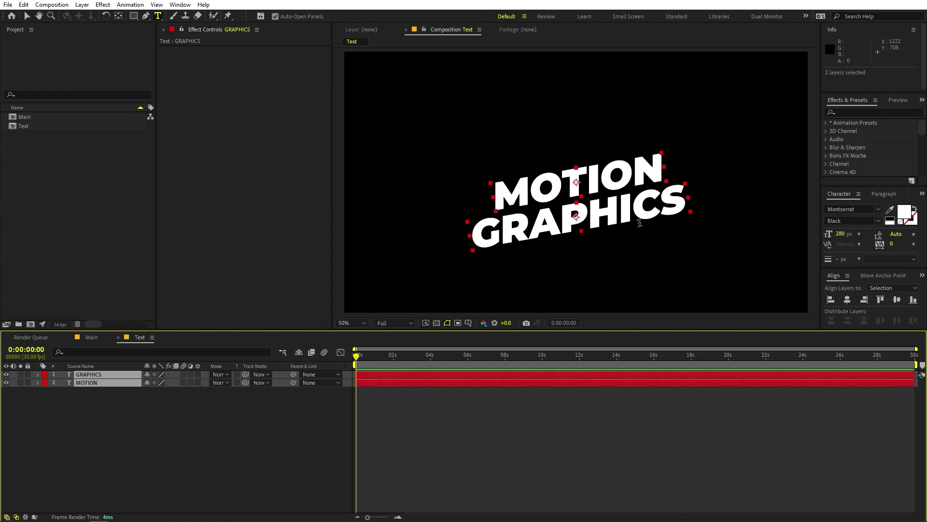
key(v)
drag(636, 220, 636, 193)
click(219, 453)
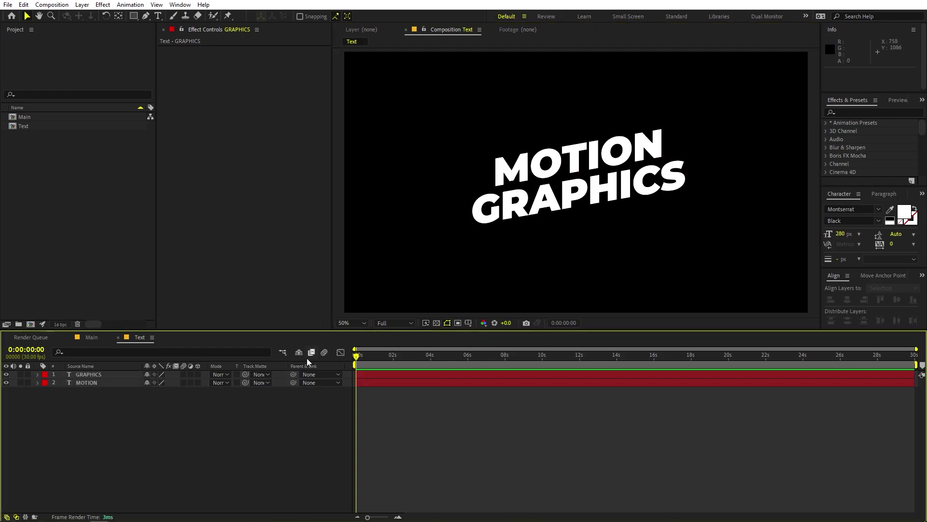
- Add the Text composition as a layer in the Main composition and make it a 3D layer
click(90, 336)
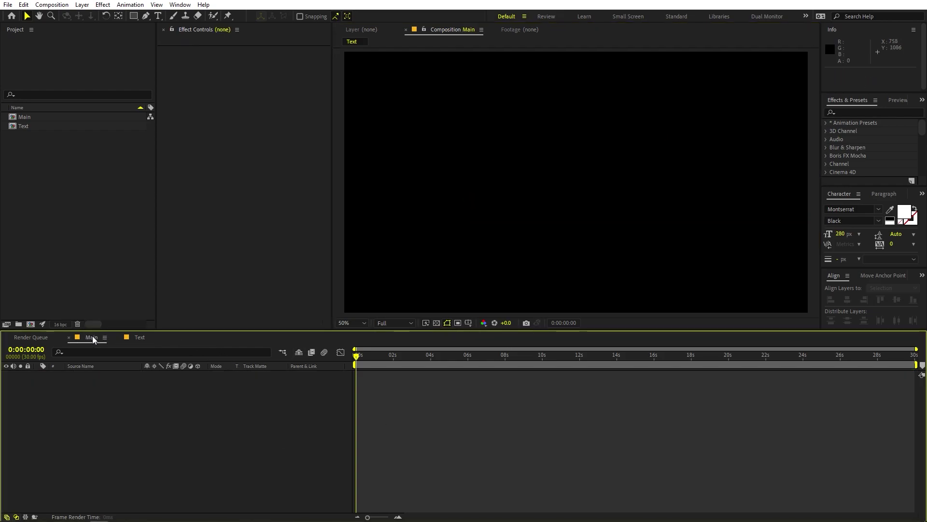
click(80, 238)
click(25, 126)
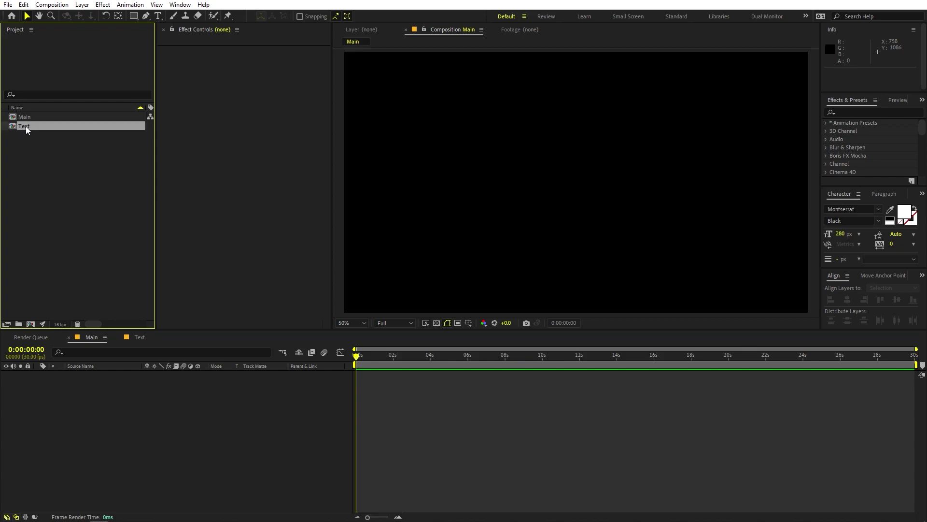
drag(25, 127, 105, 430)
click(121, 428)
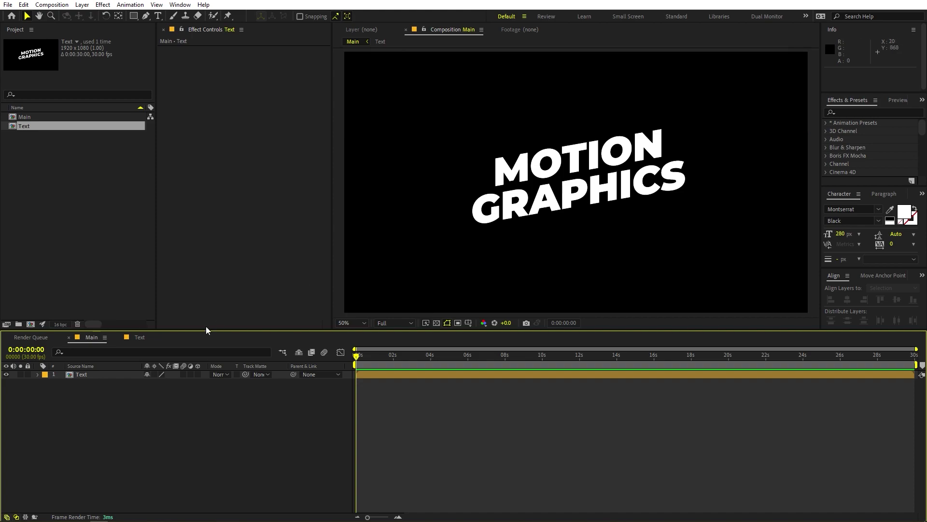
click(198, 374)
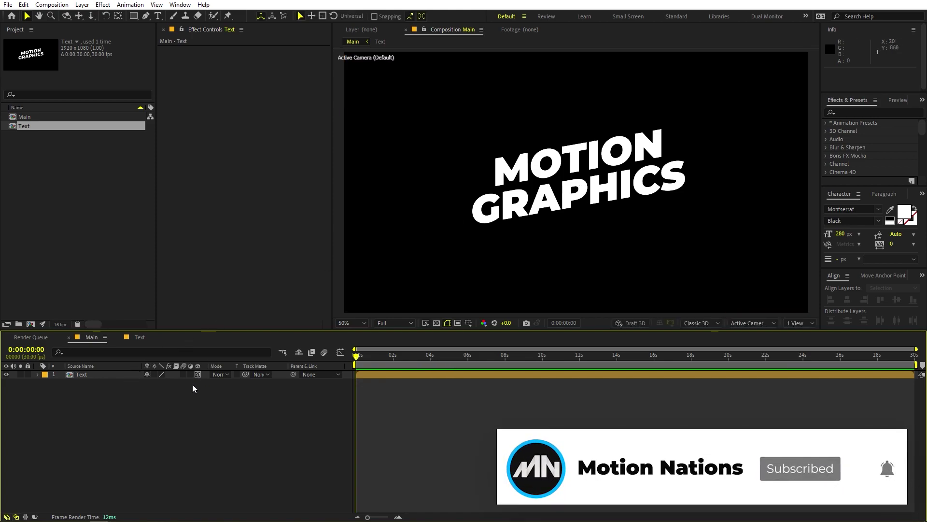
- Add a Position keyframe to the Text layer and shift it to 0:00:01:01
click(85, 374)
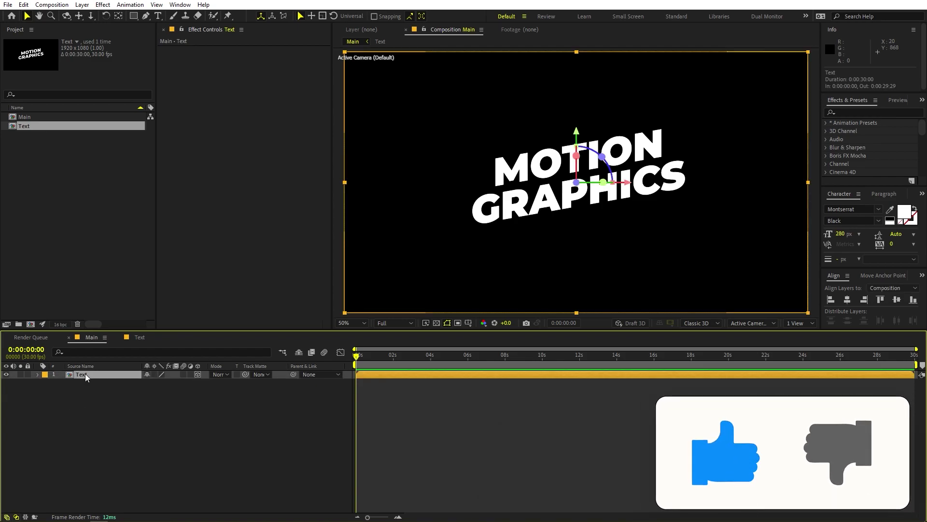
key(p)
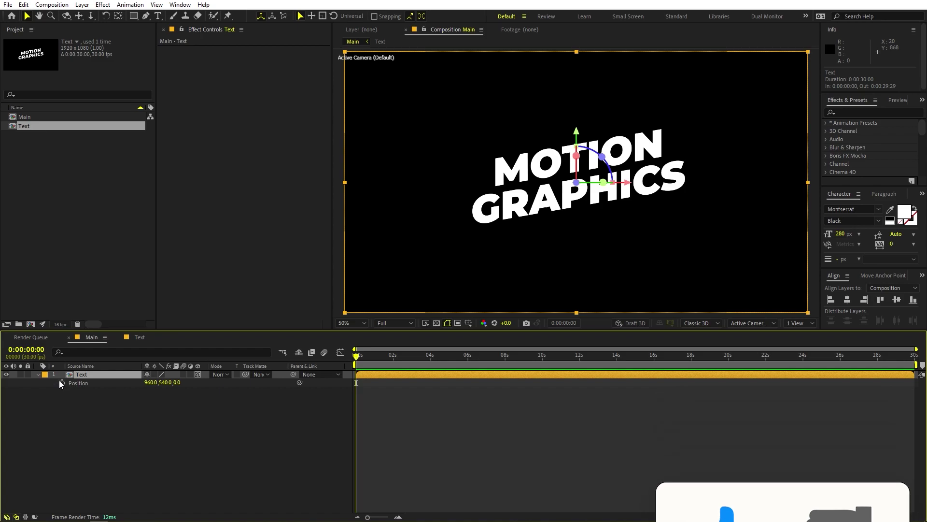
click(60, 382)
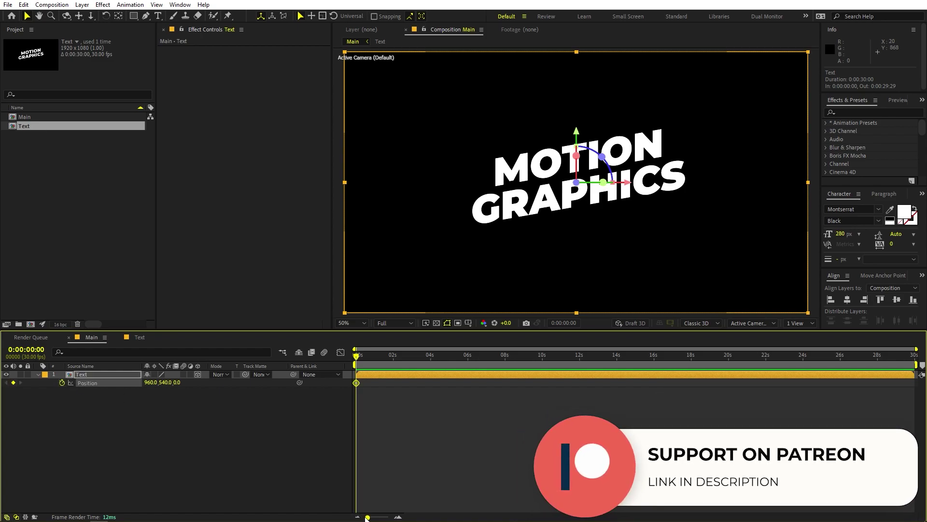
drag(367, 516, 383, 517)
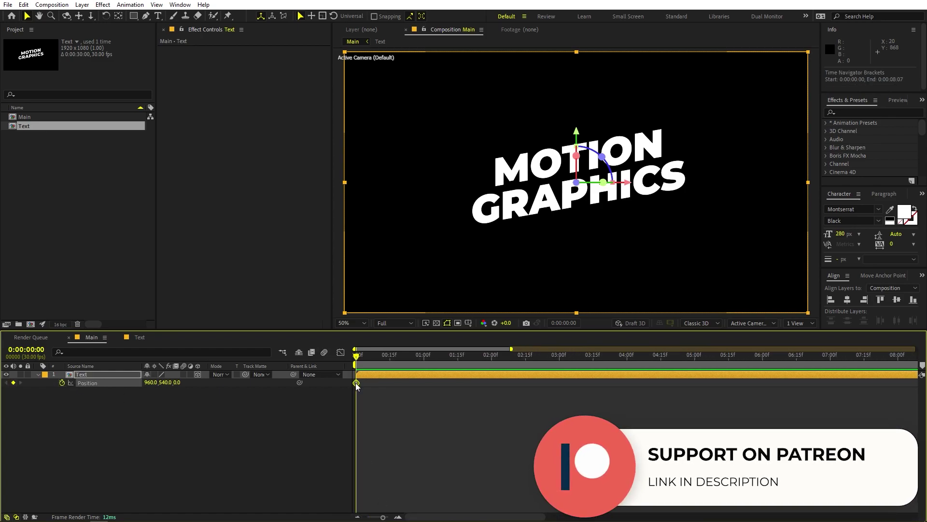
drag(355, 382, 425, 386)
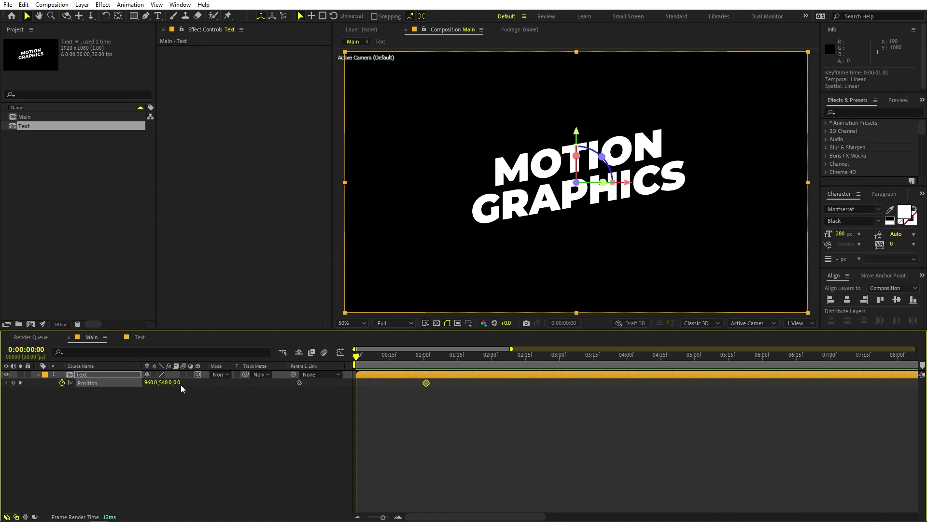
- Set the Text layer's Z position to -2704 at 0:00:00:00 and preview the animation
drag(179, 383, 79, 399)
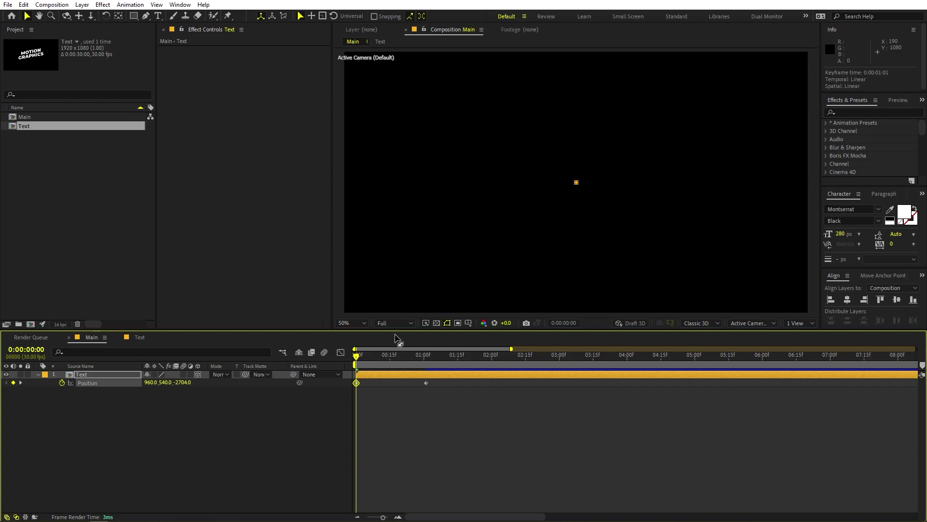
click(406, 422)
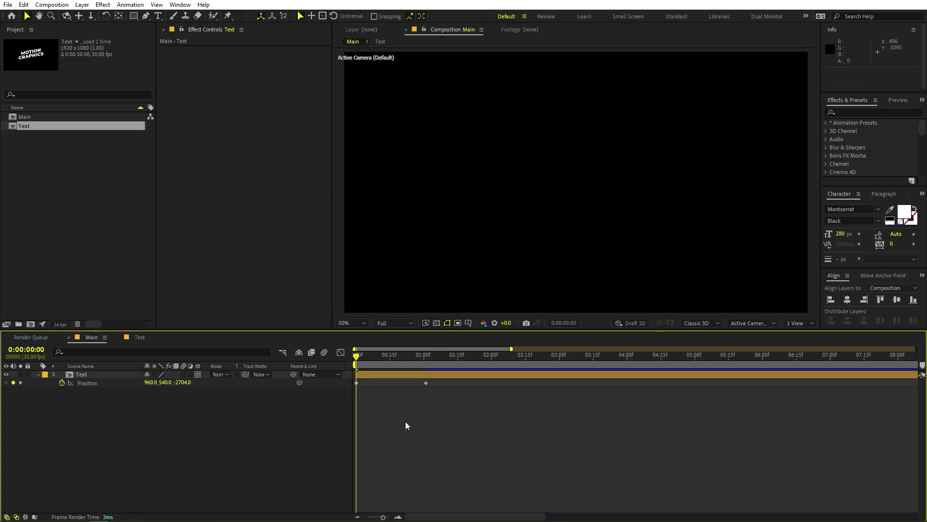
key(space)
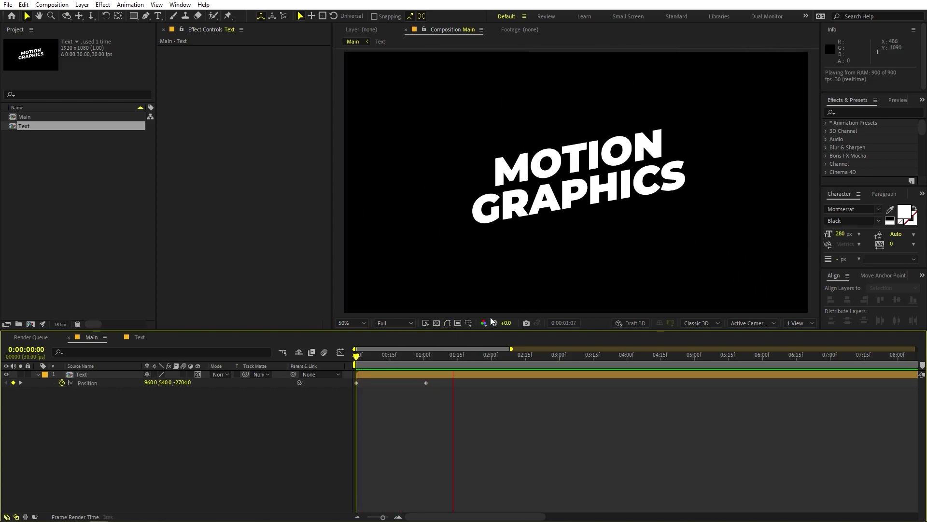
key(space)
- Apply Easy Ease to both Position keyframes of the Text layer
drag(437, 358, 420, 363)
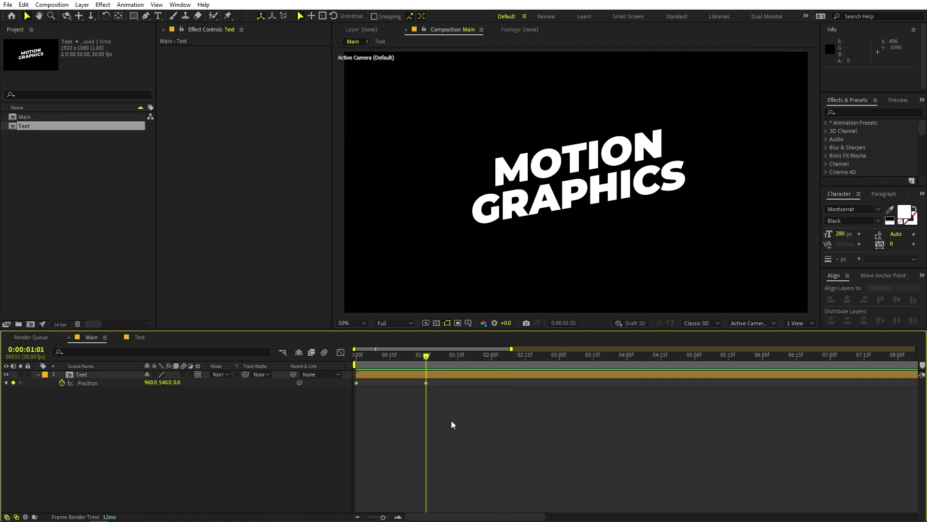
drag(383, 400, 318, 381)
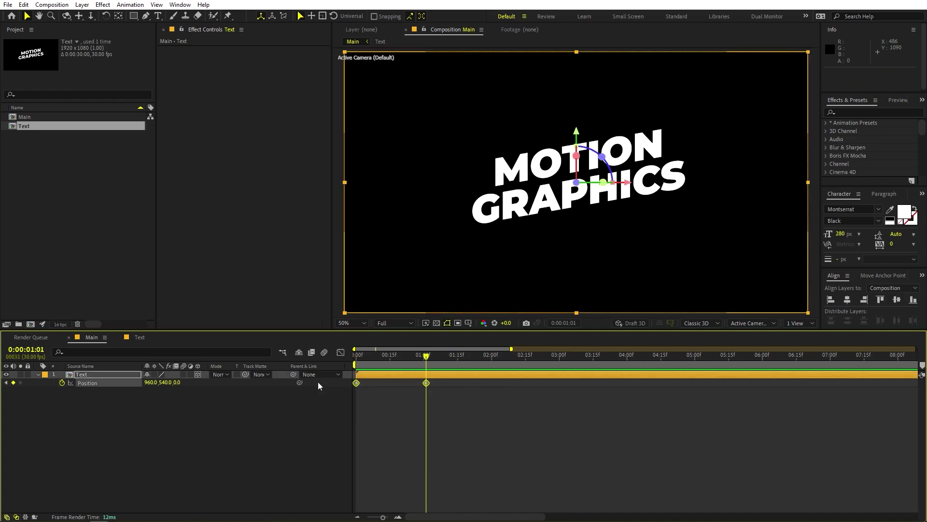
right_click(356, 383)
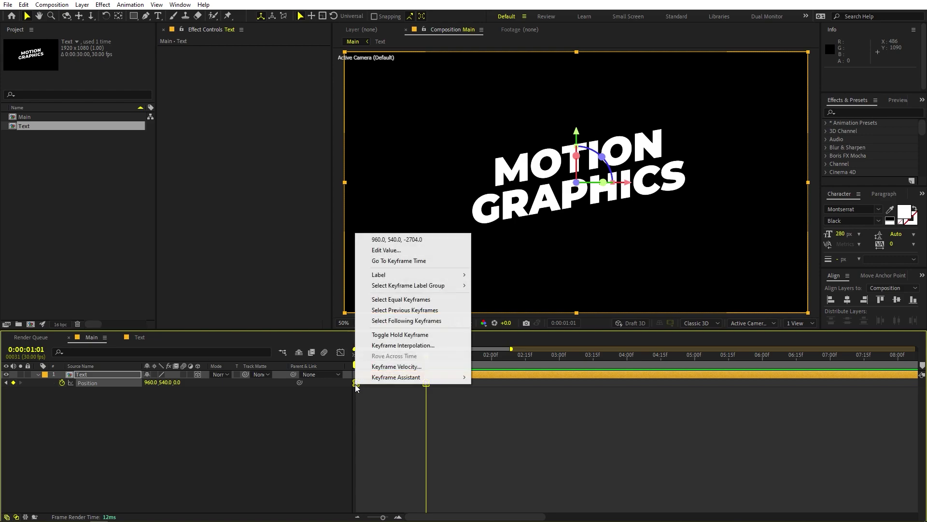
mouse_move(397, 380)
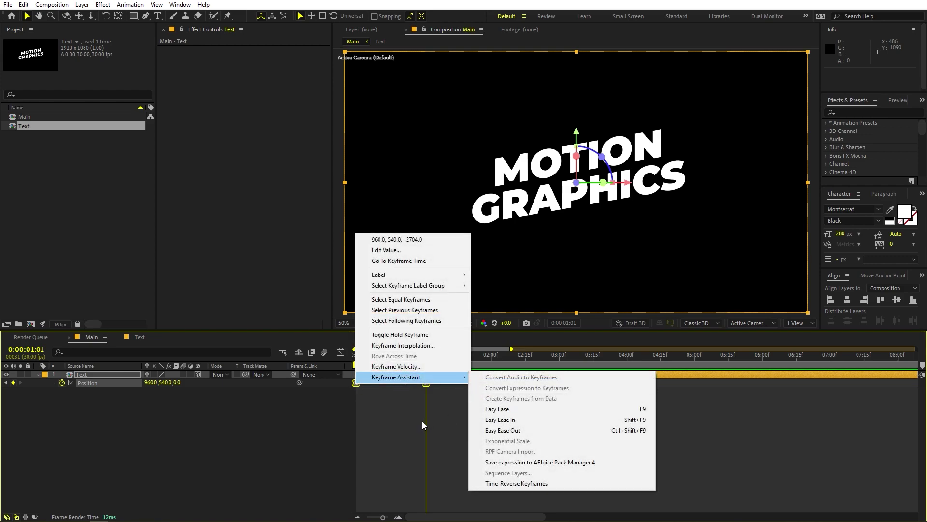
click(487, 408)
- Reshape the Position speed graph by extending the last keyframe's incoming handle back to the first, for a fast start and slow finish
drag(456, 411, 321, 373)
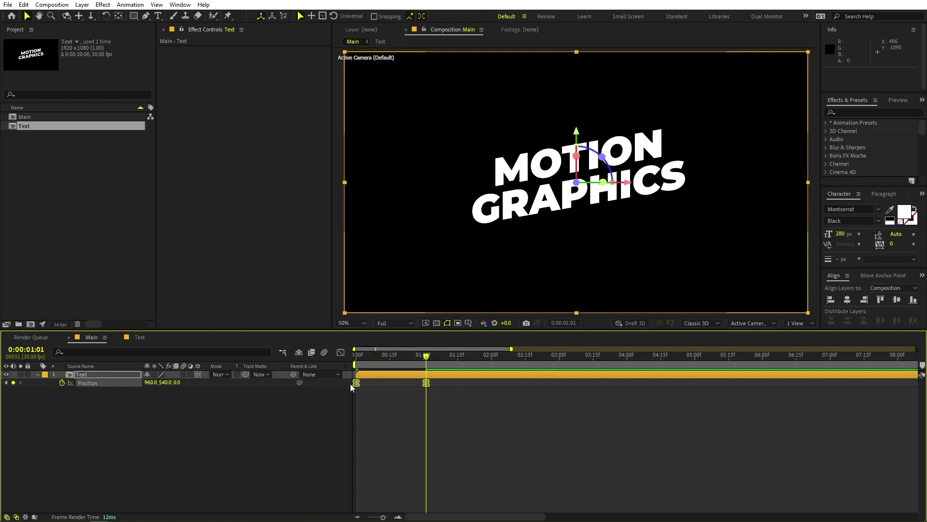
click(463, 413)
drag(497, 419, 348, 381)
click(340, 353)
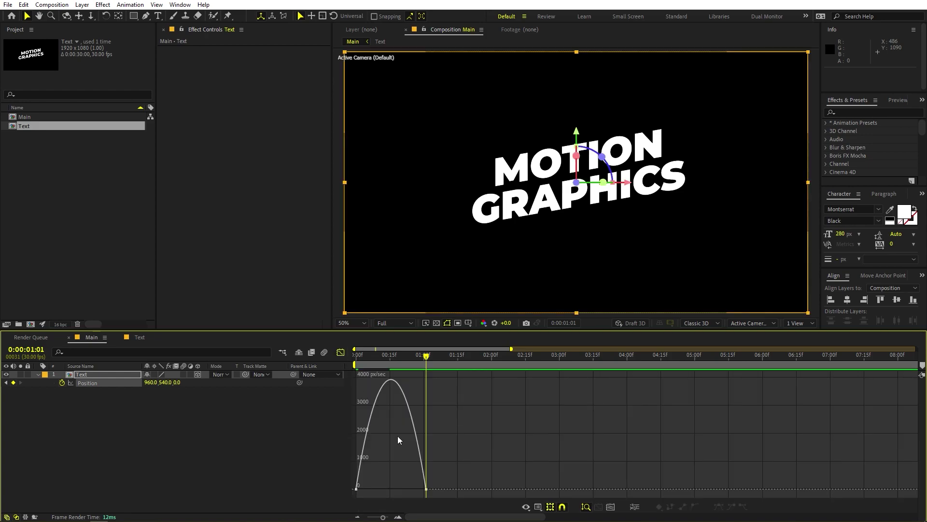
click(538, 506)
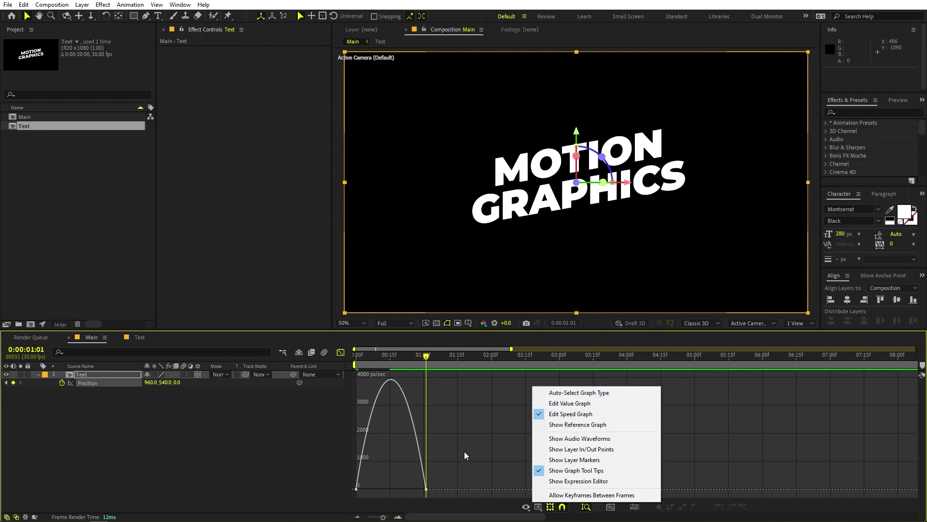
click(430, 483)
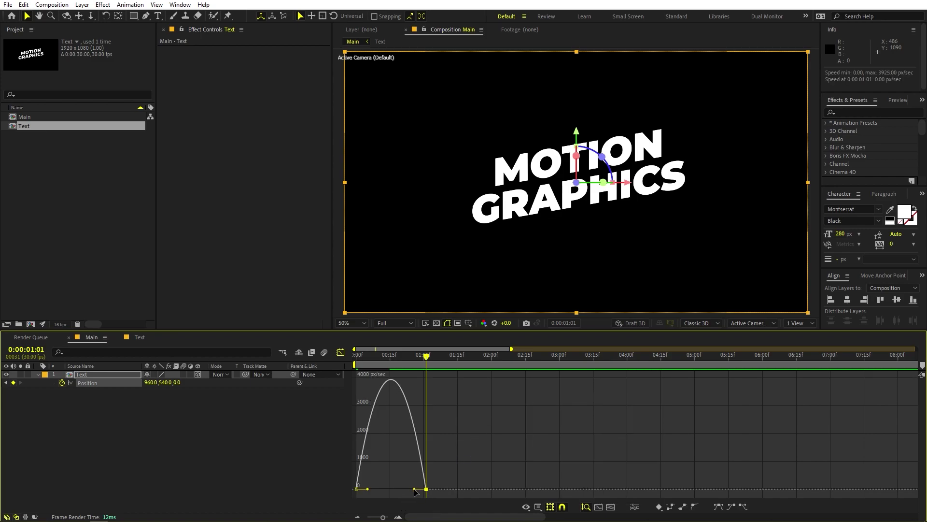
drag(415, 489, 335, 487)
click(433, 416)
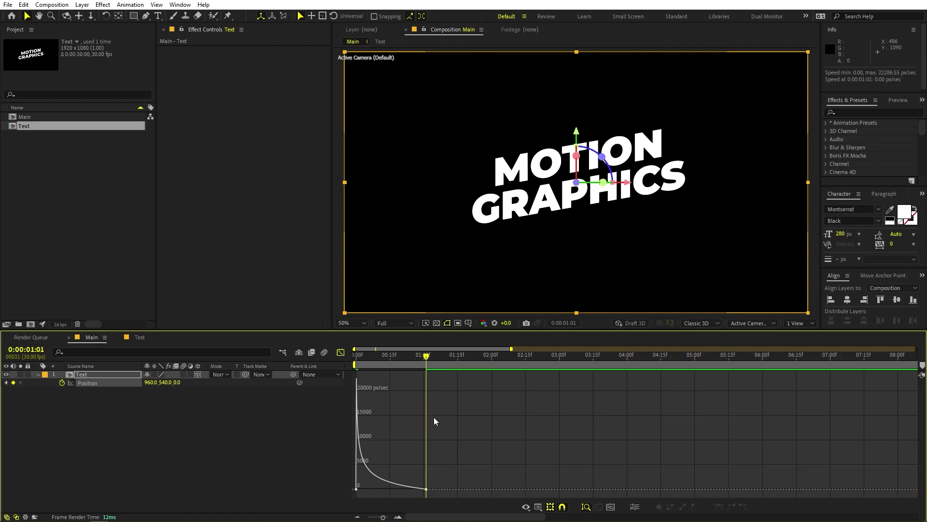
- Preview the eased Position animation and return the timeline from the speed graph to the layer bars
key(space)
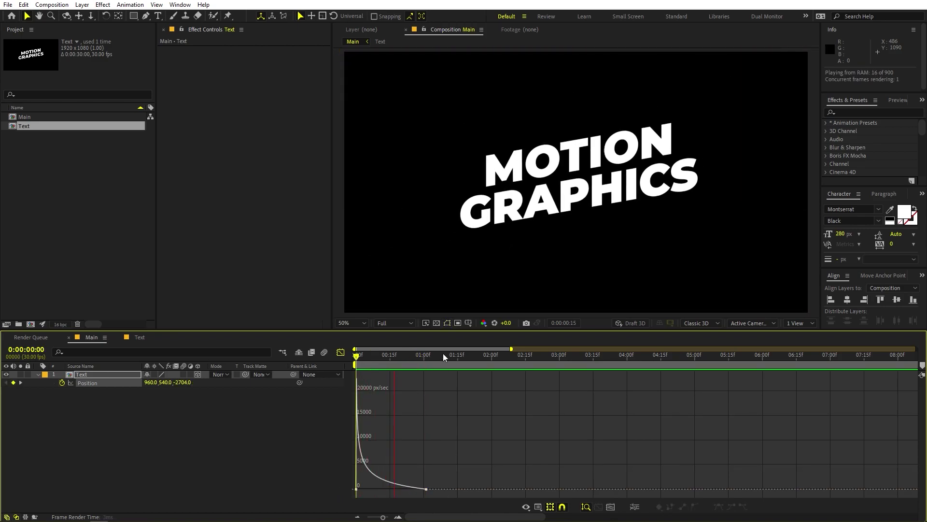
click(341, 352)
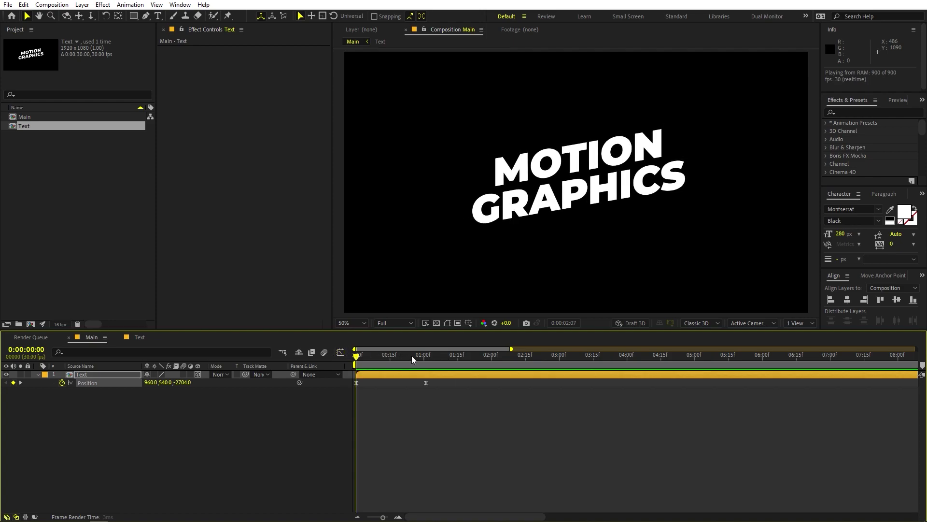
click(530, 412)
- At 0:00:01:01, draw a rectangular mask about 506 by 144 px on the Text layer, over the upper-left part of MOTION
click(387, 356)
drag(387, 356, 426, 356)
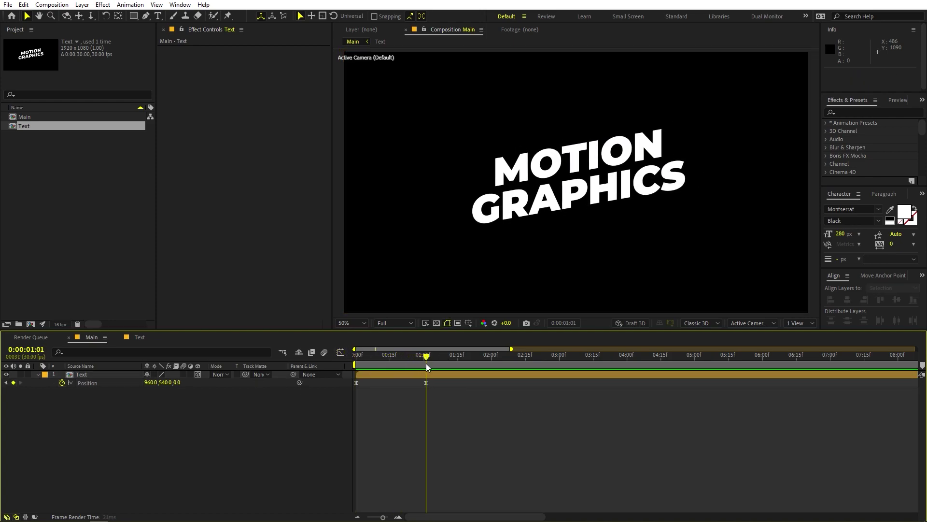
click(37, 374)
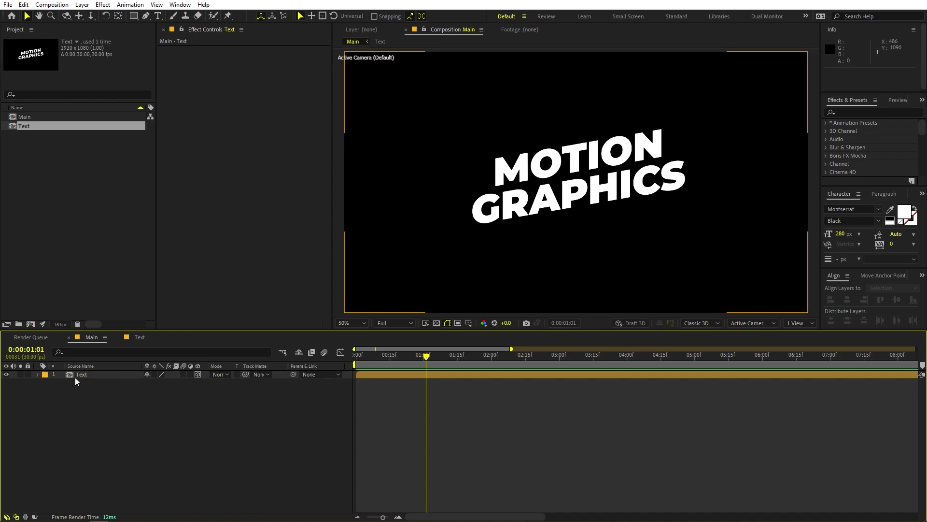
click(123, 428)
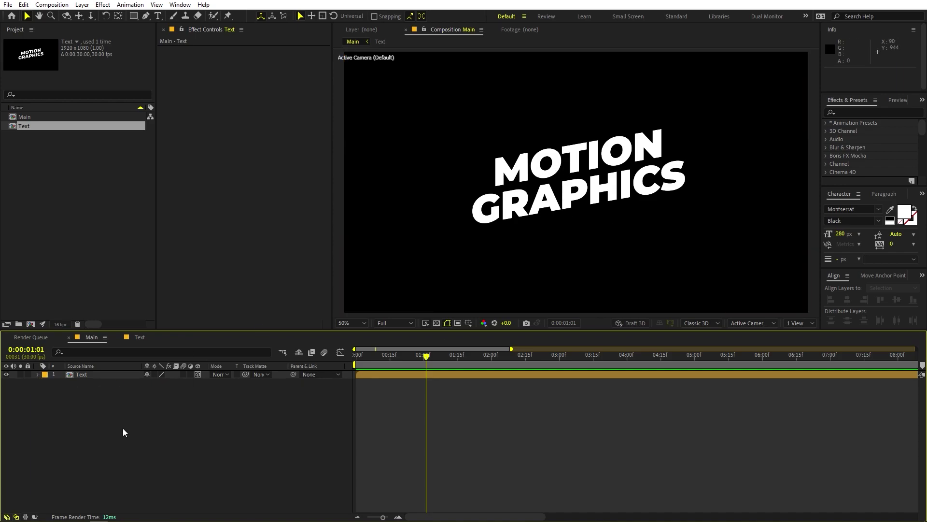
click(82, 375)
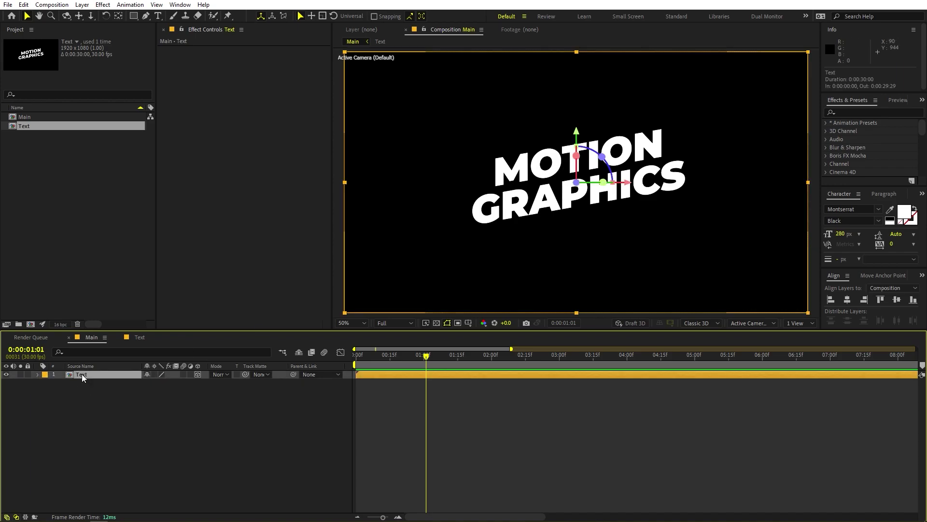
click(134, 17)
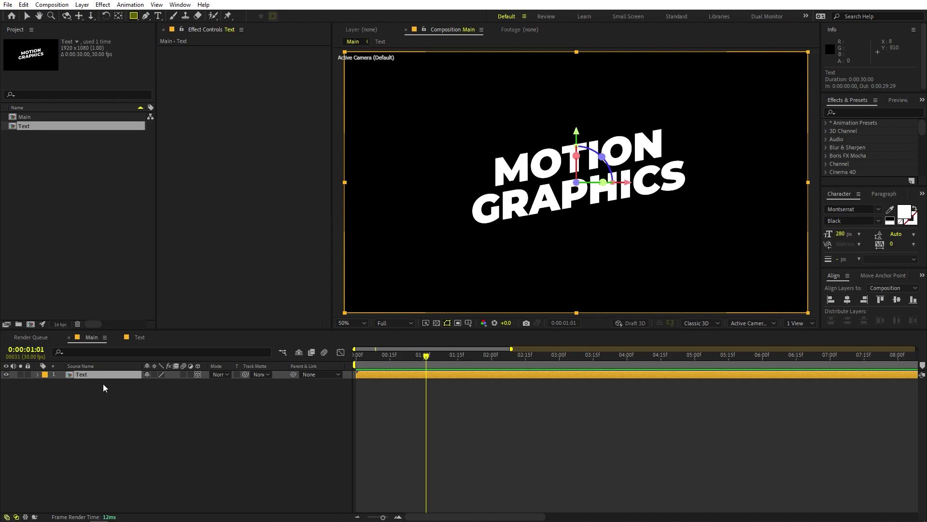
click(91, 375)
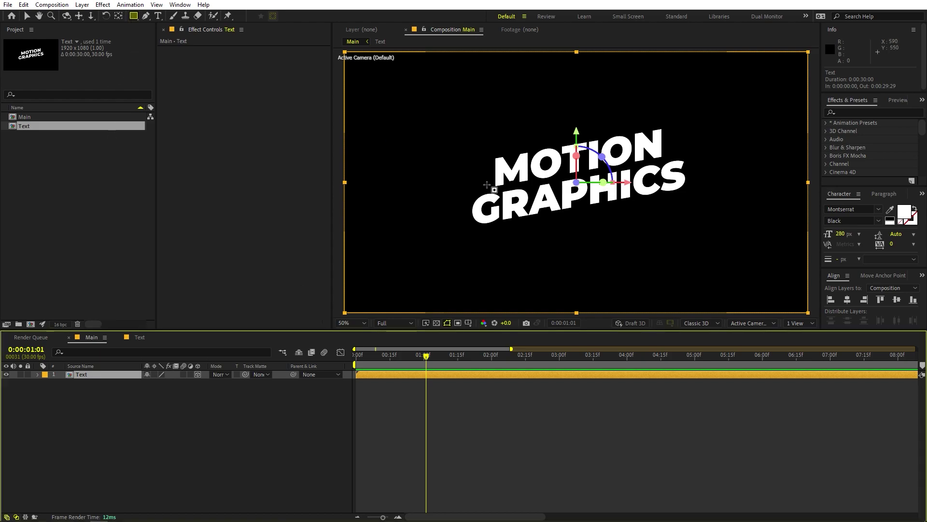
click(475, 139)
drag(475, 139, 597, 174)
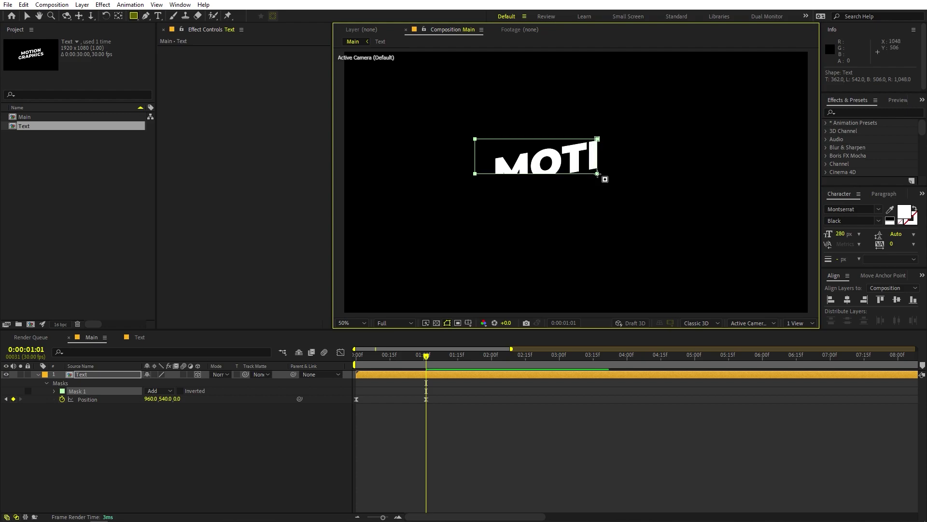
- Duplicate the masked Text layer and reshape the copy's mask to cover the upper-right part of the title, including the top of ON
click(97, 375)
key(ctrl+d)
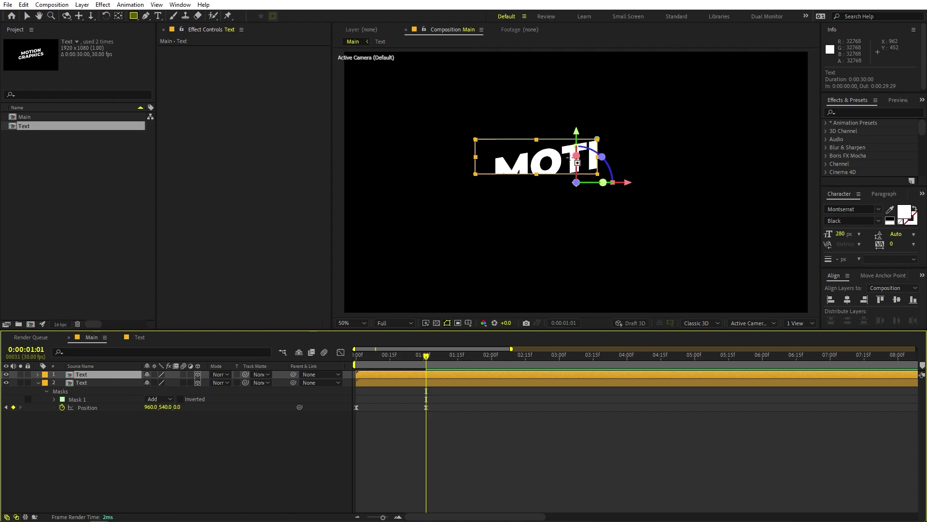
click(27, 15)
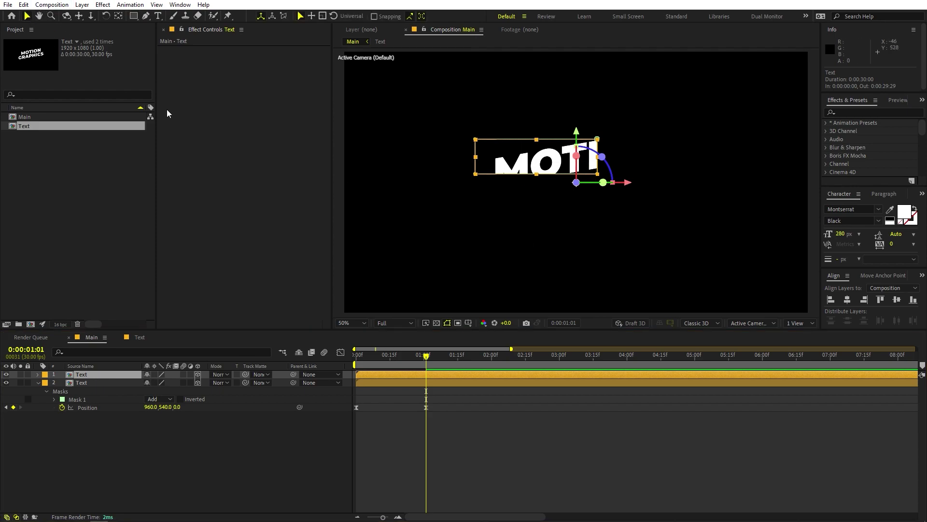
click(476, 144)
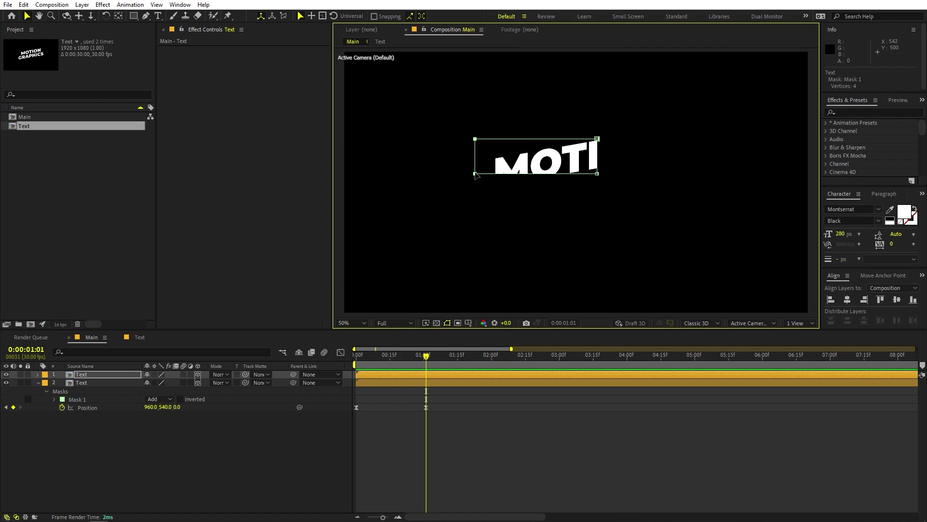
mouse_move(476, 174)
mouse_down()
mouse_move(706, 174)
mouse_move(693, 173)
mouse_up()
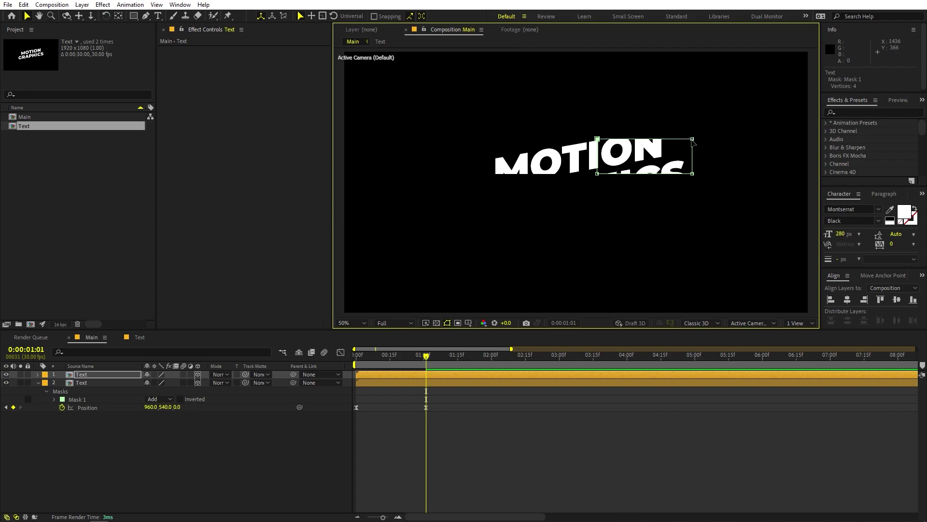
drag(694, 140, 689, 122)
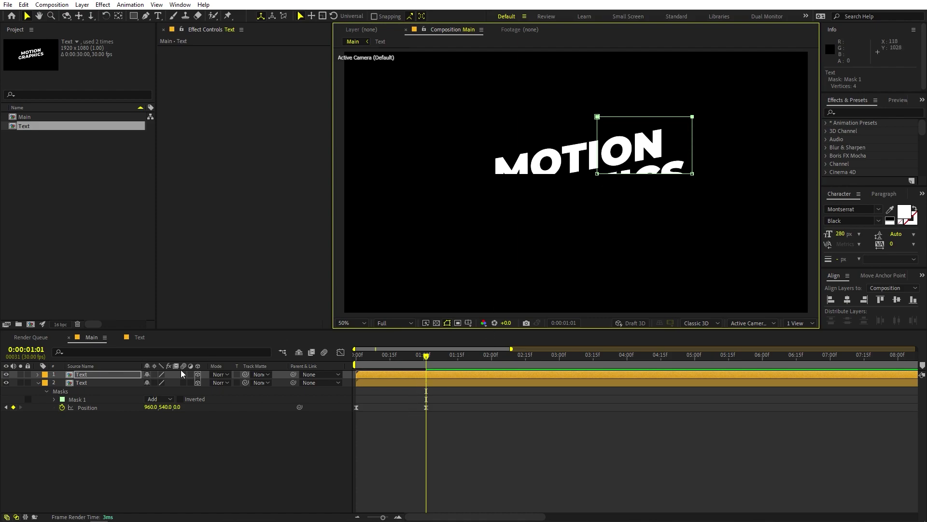
- Duplicate the top Text layer and flip its mask below the shared horizontal edge to cover HICS in the lower-right part
click(112, 436)
click(112, 376)
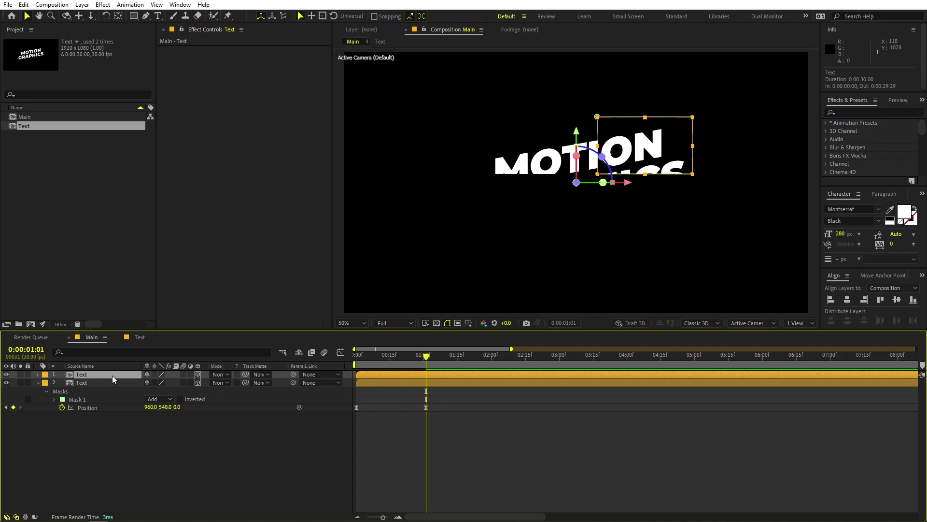
key(ctrl+d)
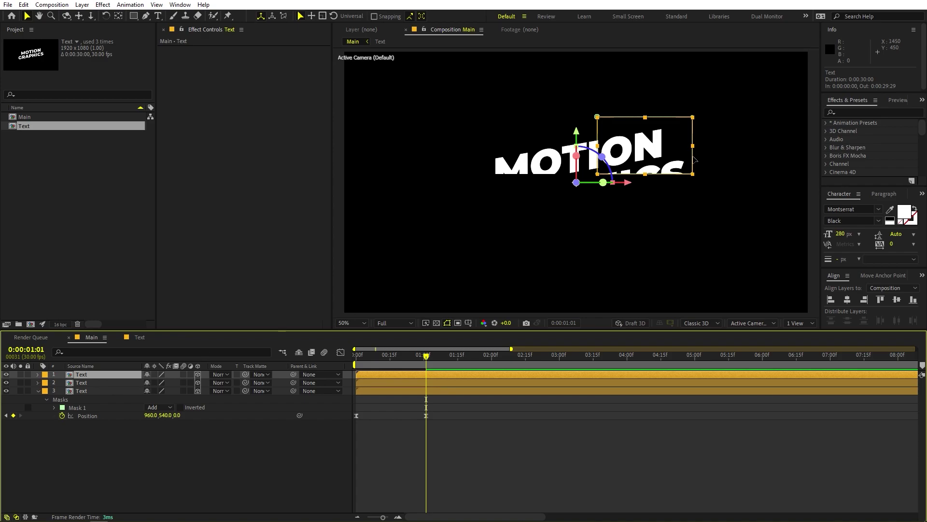
click(597, 117)
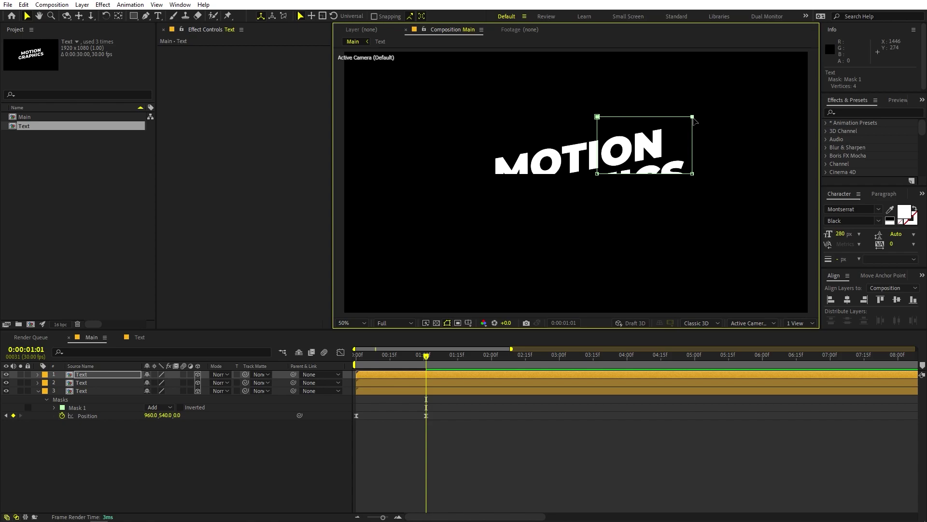
drag(693, 117, 700, 237)
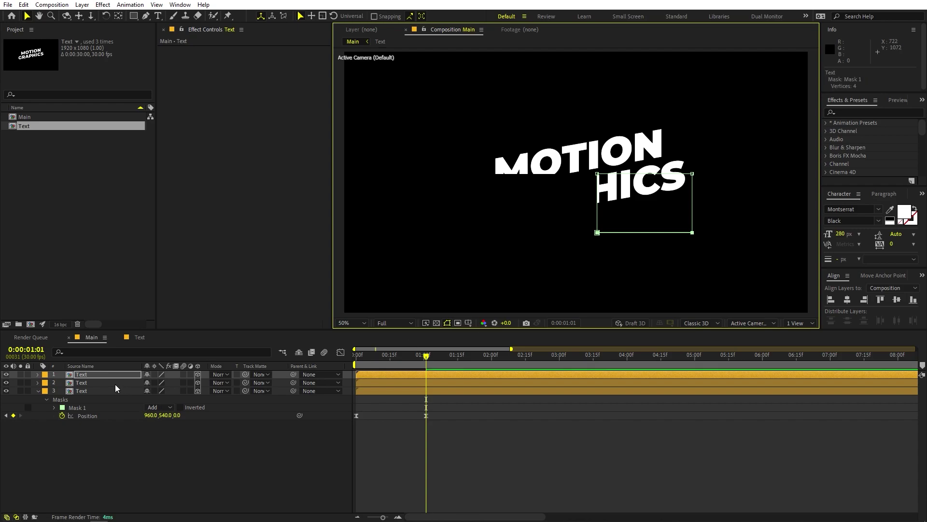
- Duplicate the top Text layer, extend the copy's mask over the lower-left part of the title, and preview the four pieces
click(105, 375)
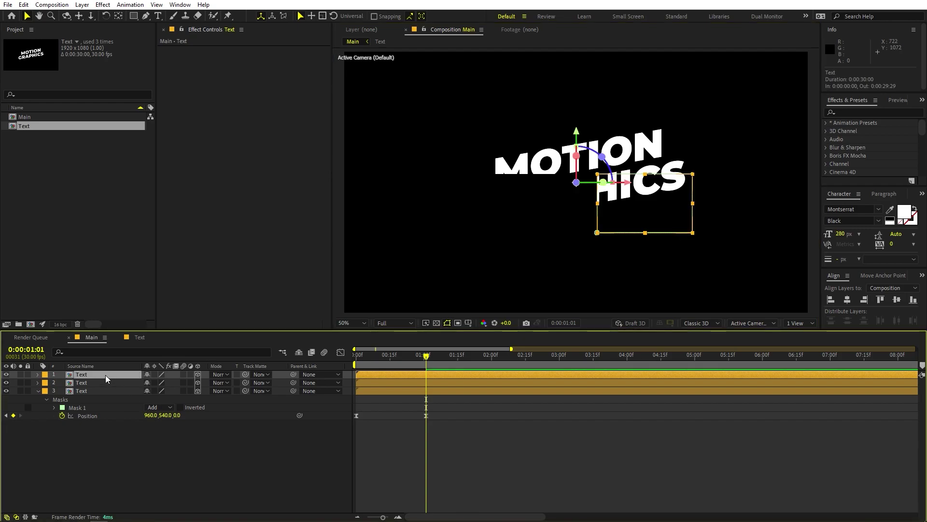
key(ctrl+d)
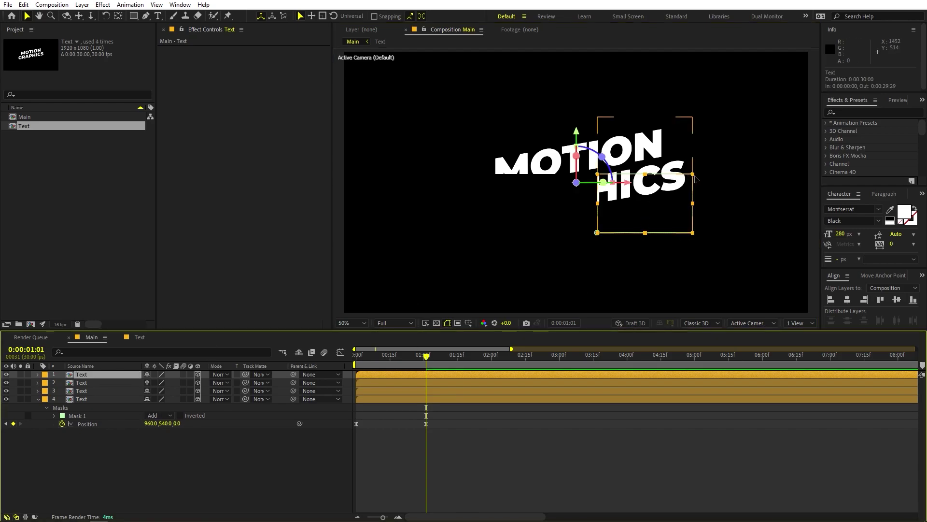
click(694, 179)
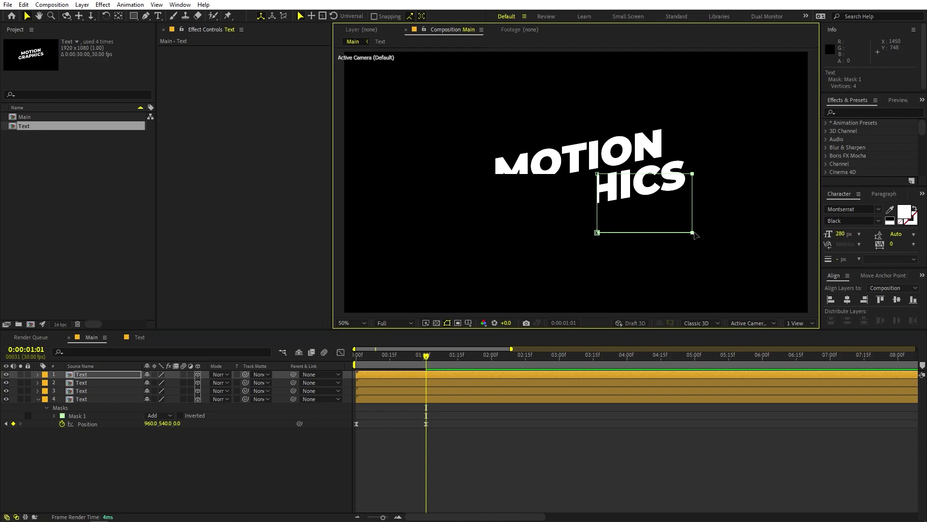
drag(694, 234, 461, 240)
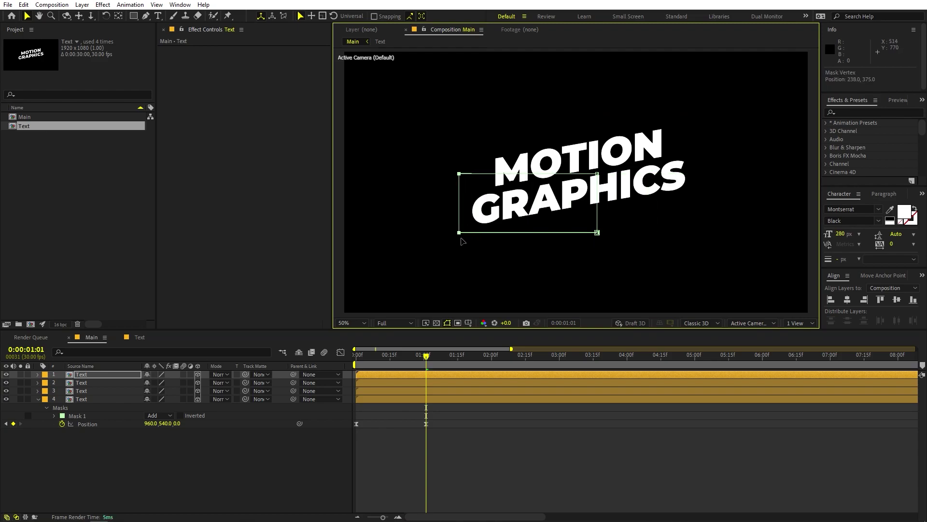
click(500, 448)
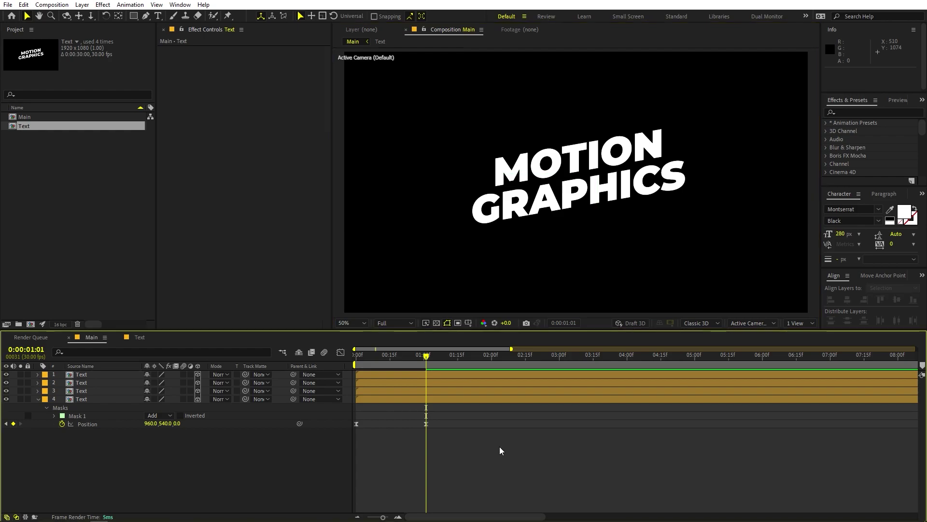
key(space)
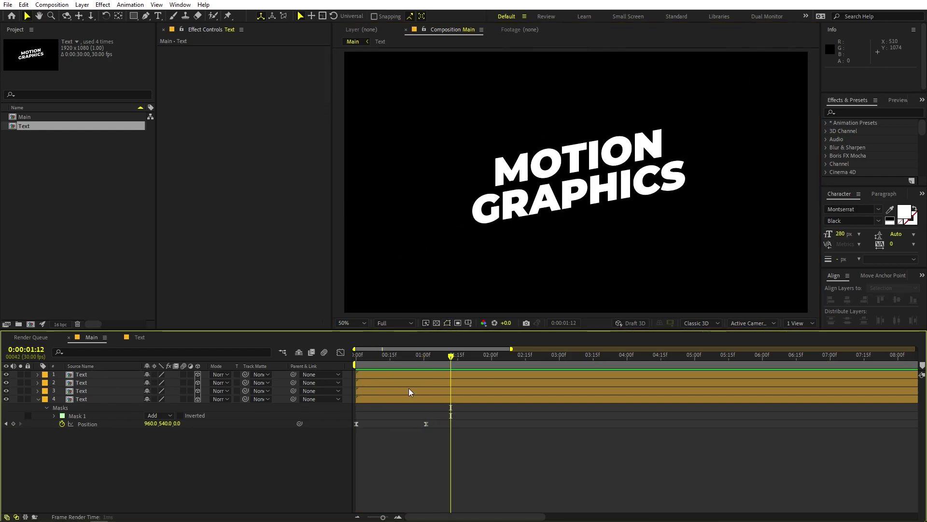
- From 0:00:00:00, stagger the start of the upper three Text layers by one frame each, from layer 3 up to layer 1
key(Home)
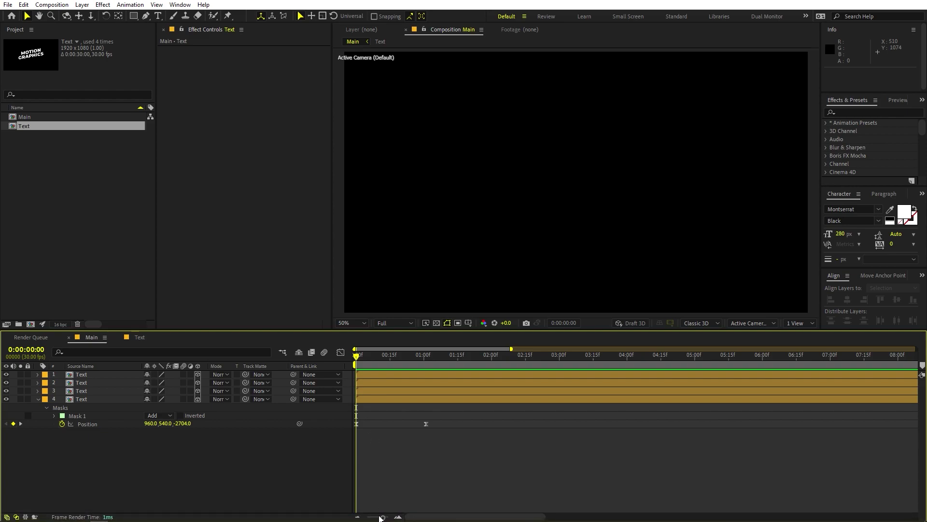
drag(381, 516, 387, 516)
drag(373, 390, 482, 375)
key(space)
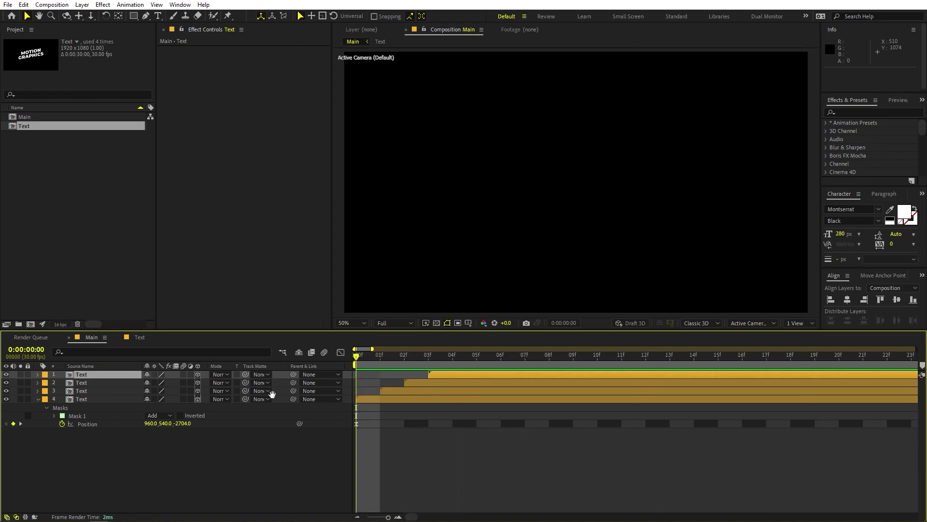
- Widen the stagger to two frames per layer, starting layers 3, 2 and 1 at frames 2, 4 and 6, and preview it
drag(401, 390, 514, 380)
key(space)
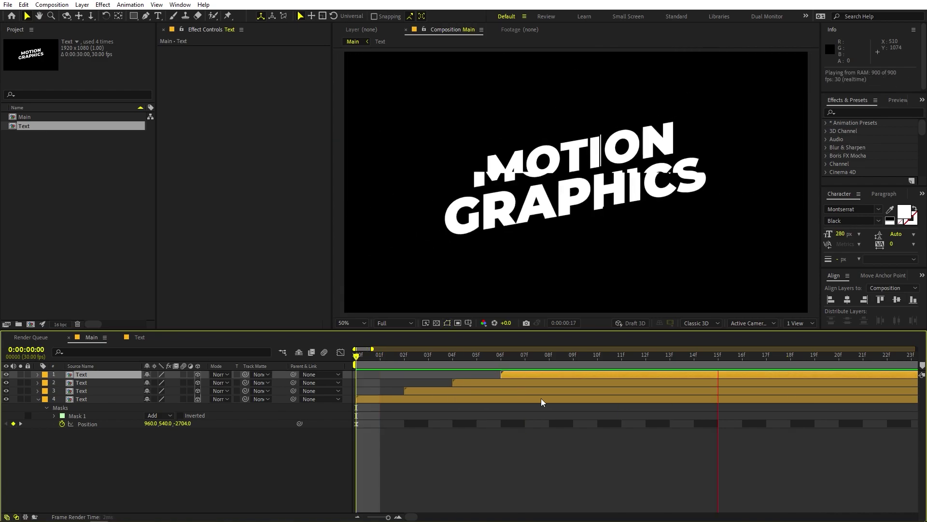
key(;)
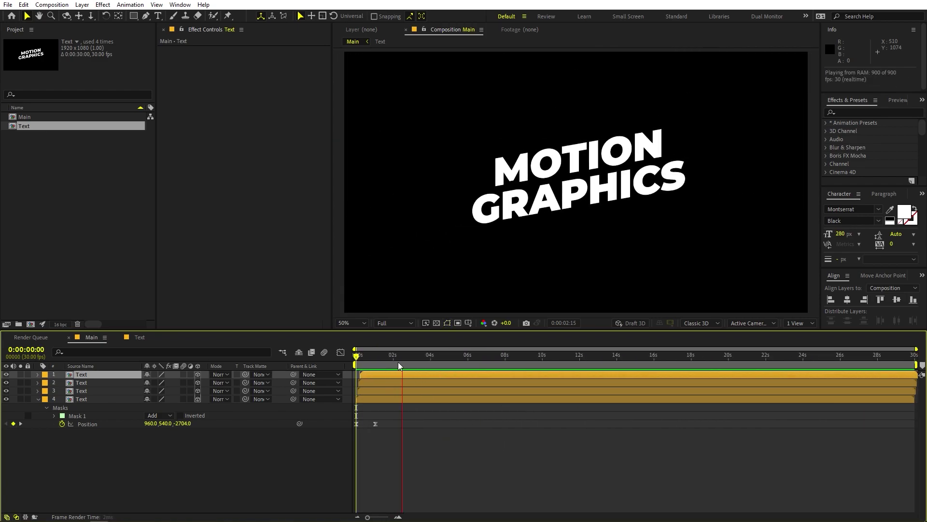
key(space)
key(space)
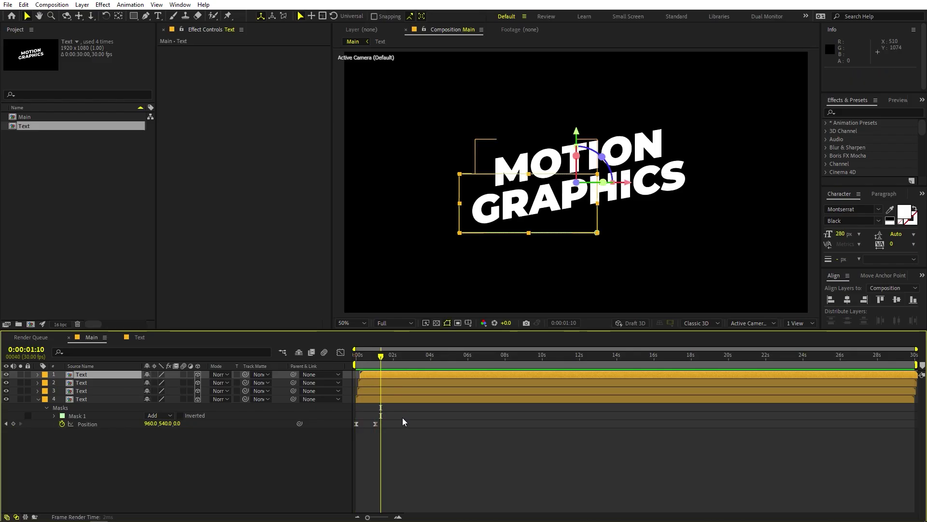
- Add the Text composition from the project as a new top layer in Main and make it a 3D layer
click(508, 447)
scroll(583, 164, up, 2)
scroll(583, 163, down, 2)
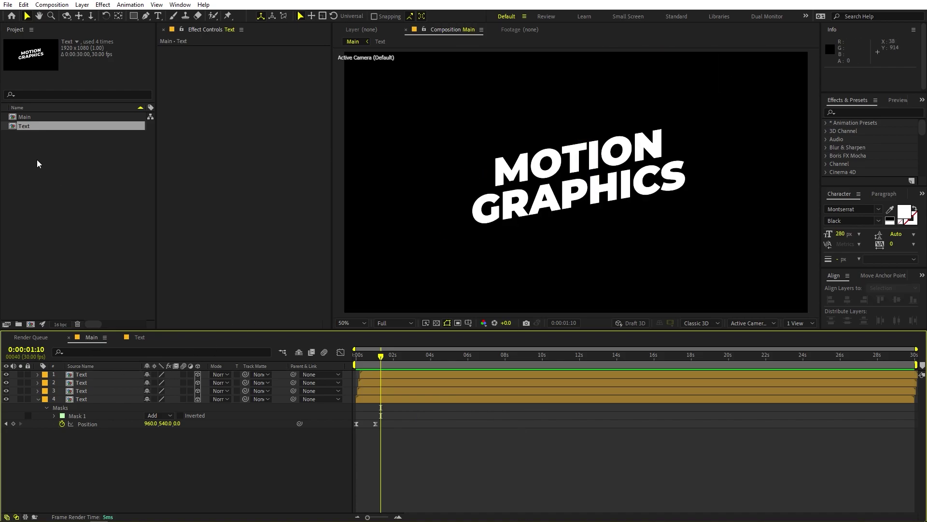
drag(31, 127, 93, 377)
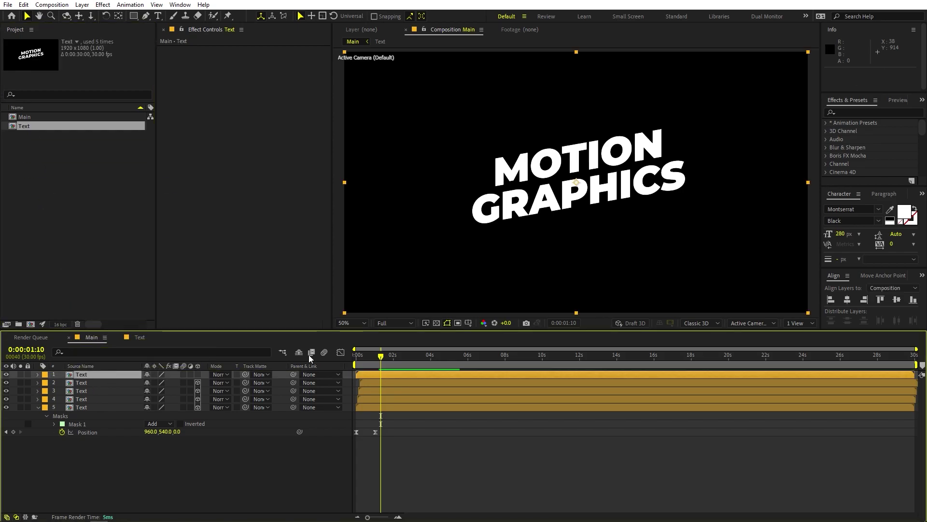
click(198, 374)
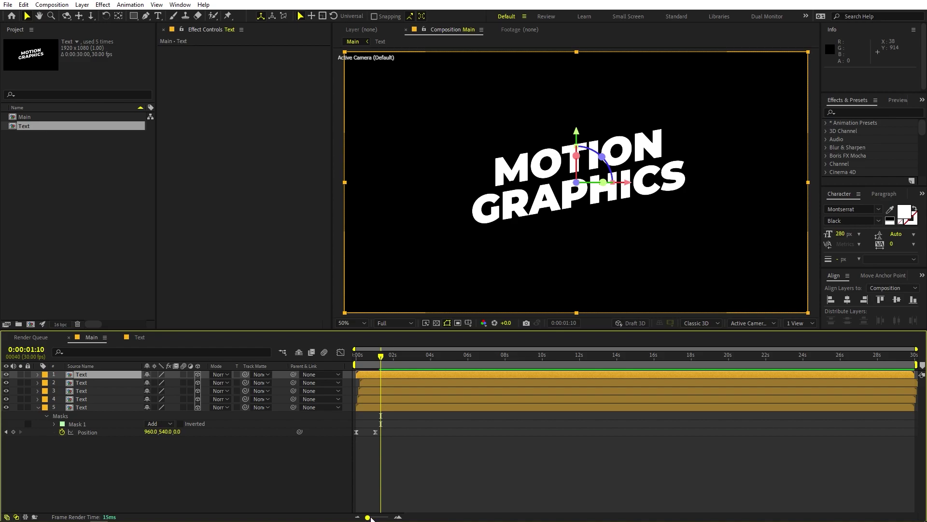
- Reveal layer 2's Position keyframes and start the new unmasked Text layer at its last keyframe, 0:00:01:07
drag(368, 517, 388, 518)
click(510, 386)
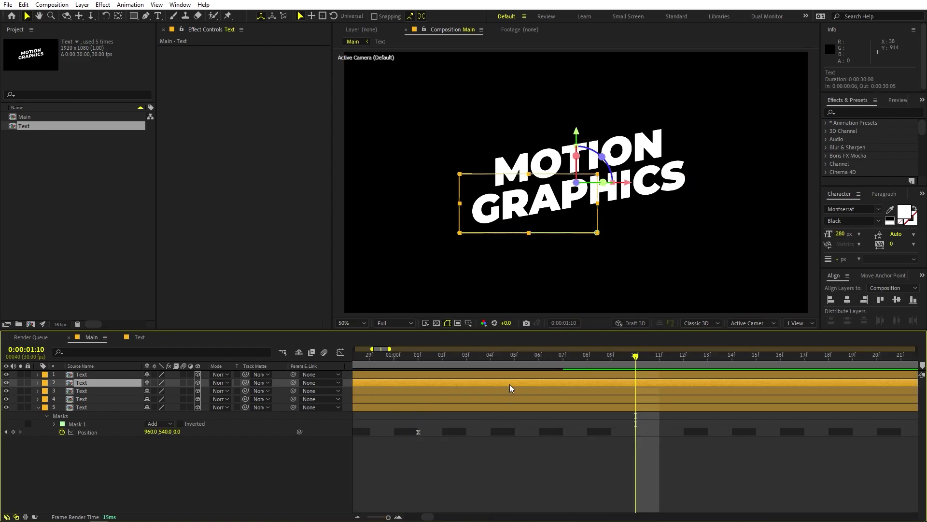
key(p)
drag(582, 351, 563, 358)
scroll(551, 386, down, 5)
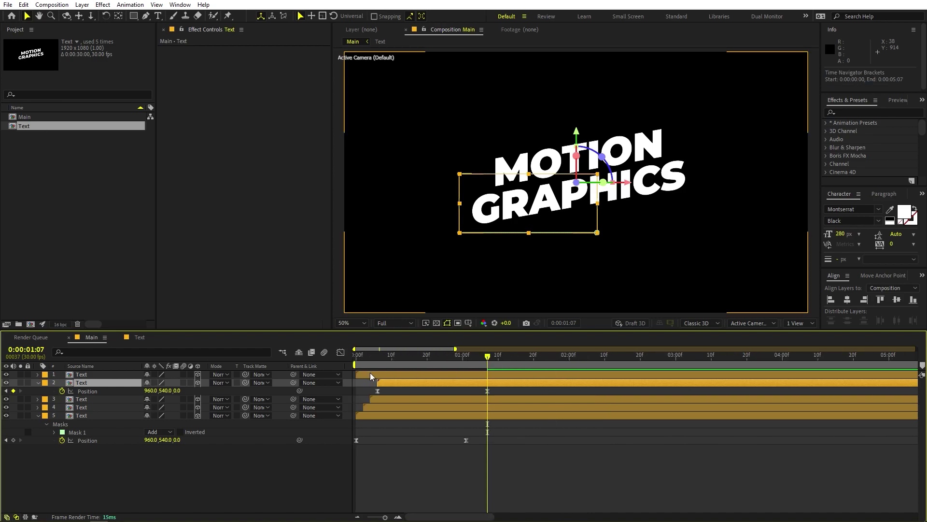
drag(370, 372, 499, 377)
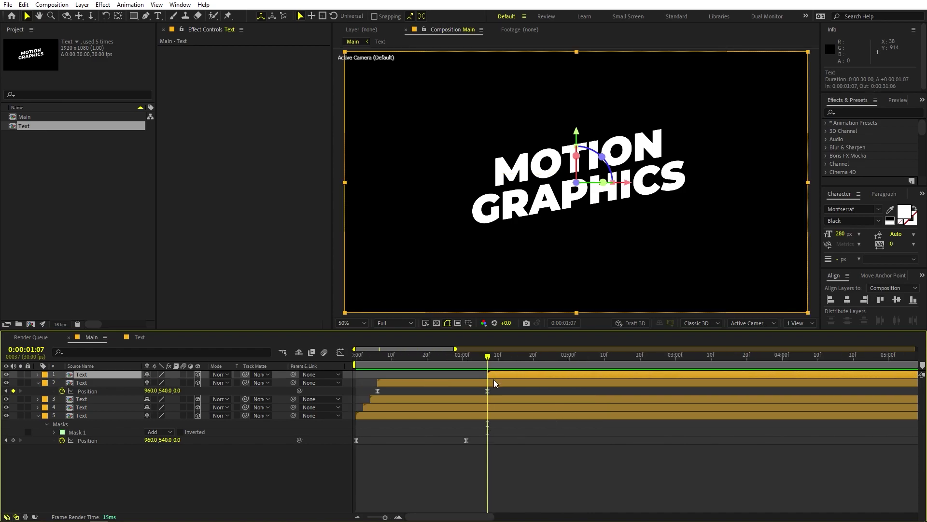
- Trim the ends of the four masked Text layers to the playhead at 0:00:01:07
click(491, 385)
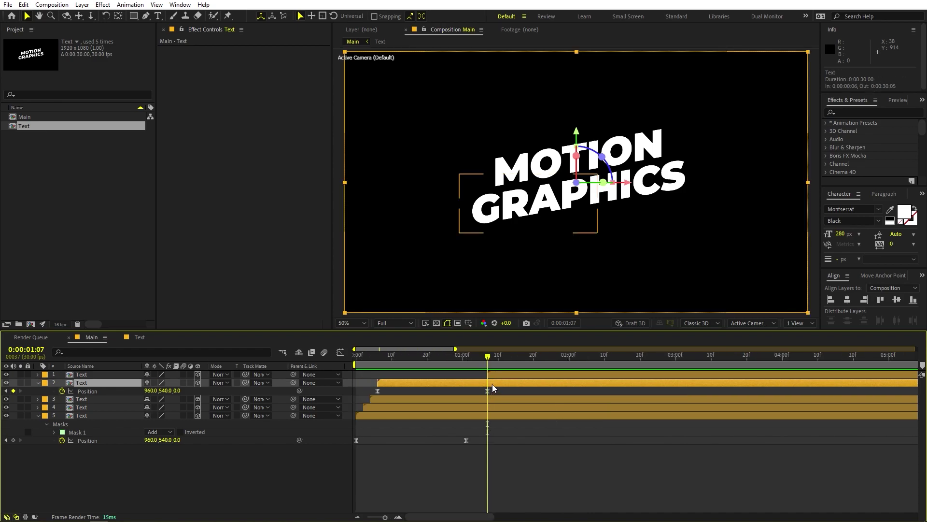
shift+click(496, 416)
drag(385, 517, 367, 517)
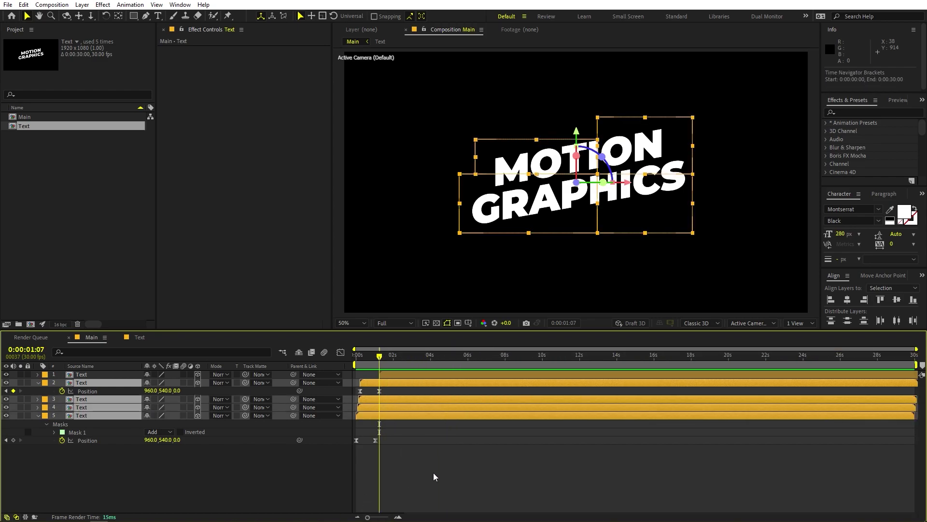
key(alt+bracketright)
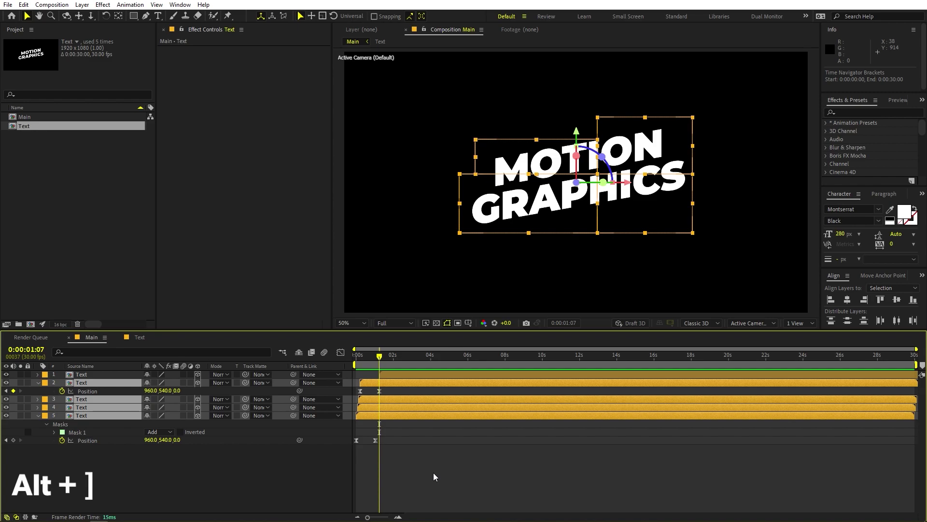
key(semicolon)
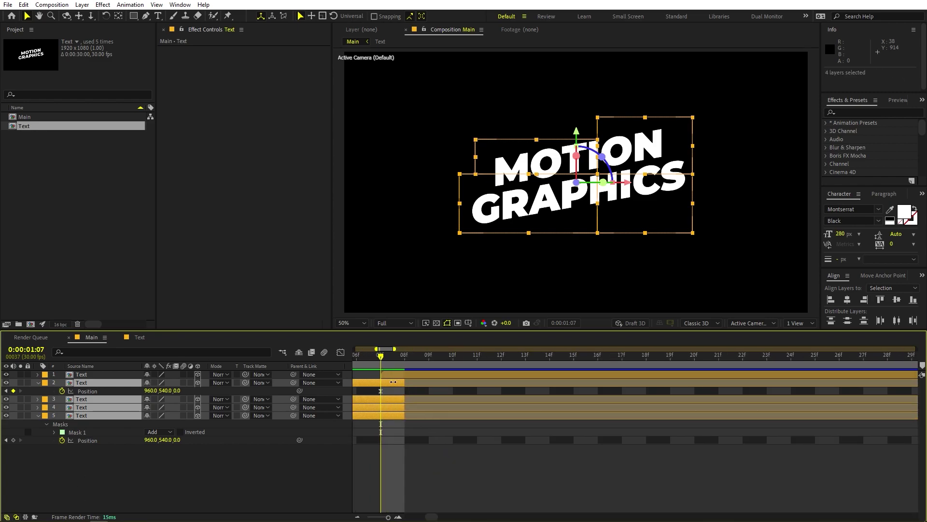
key(ctrl+shift+h)
key(semicolon)
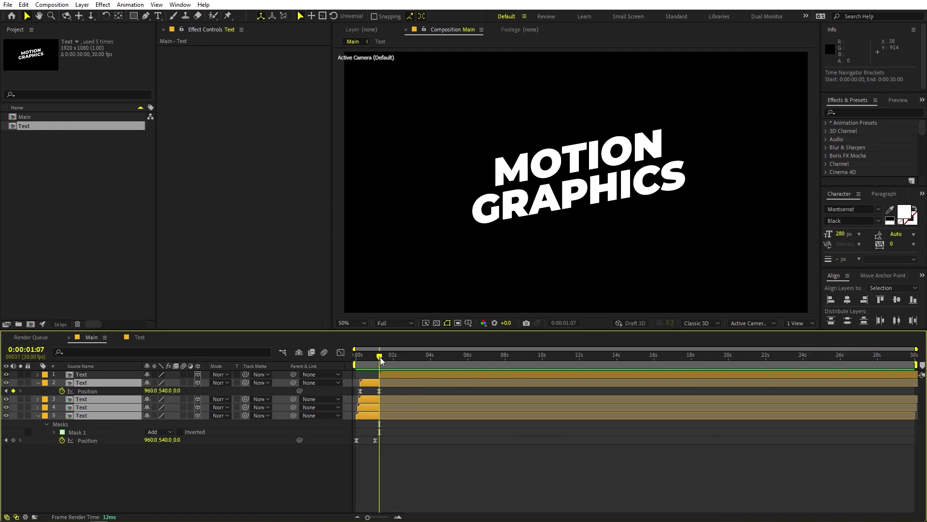
- Preview the handover from the masked pieces to the full Text layer, and park the playhead at 0:00:03:17
key(space)
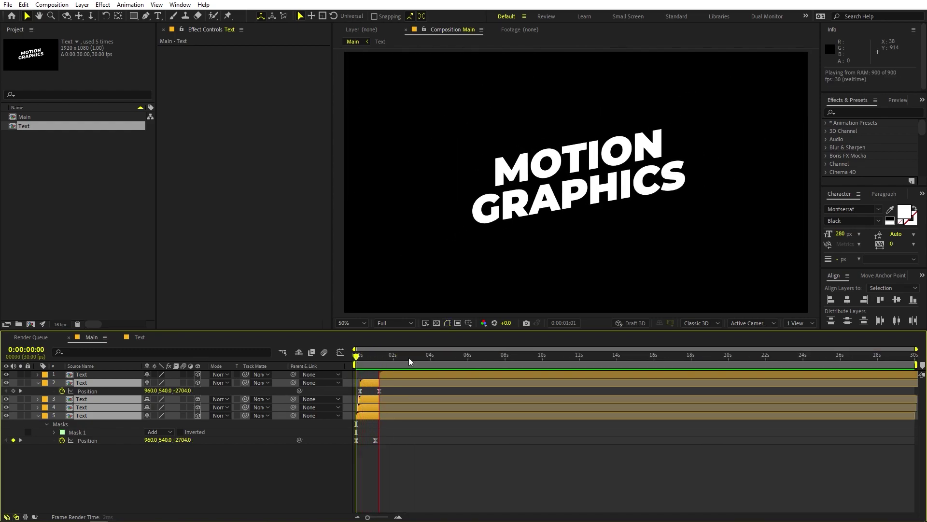
drag(382, 357, 422, 361)
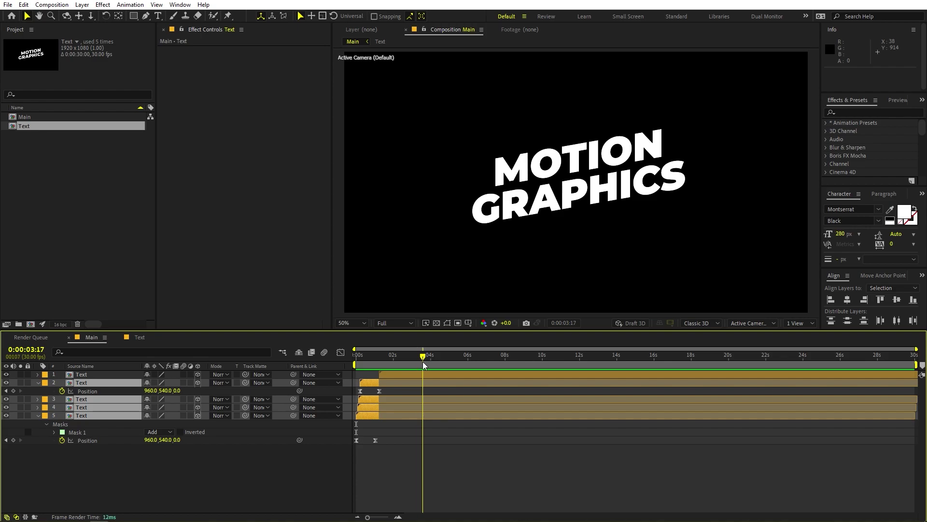
click(432, 445)
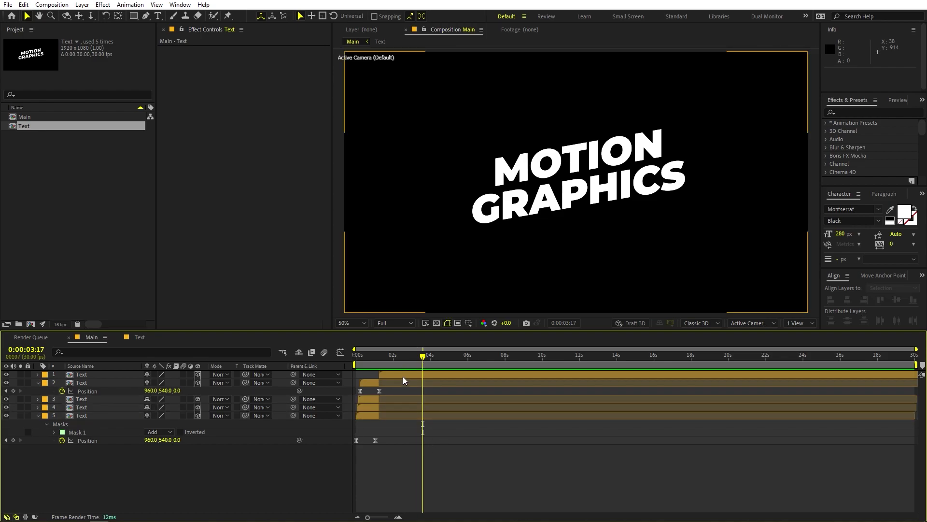
- Add a two-node camera with the 50mm preset, named Camera 1, to the Main composition
click(403, 375)
click(391, 480)
click(82, 5)
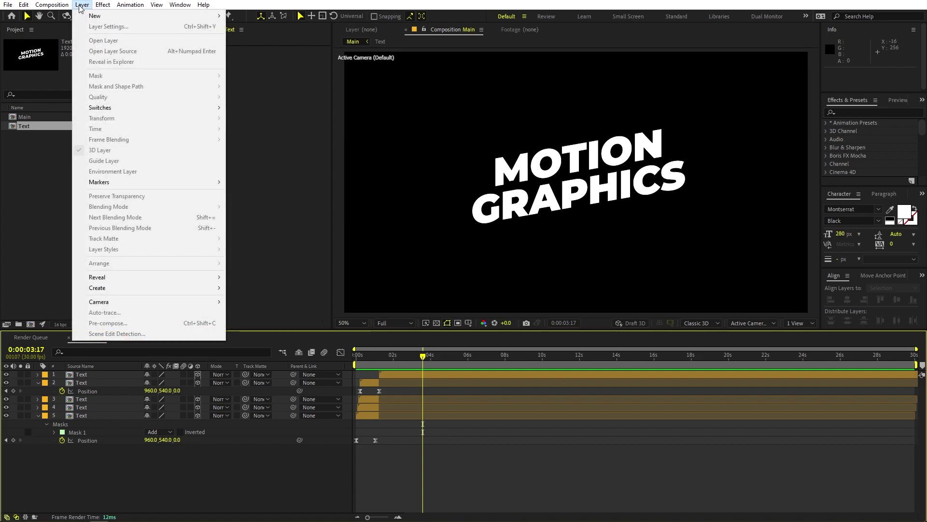
mouse_move(115, 19)
click(257, 49)
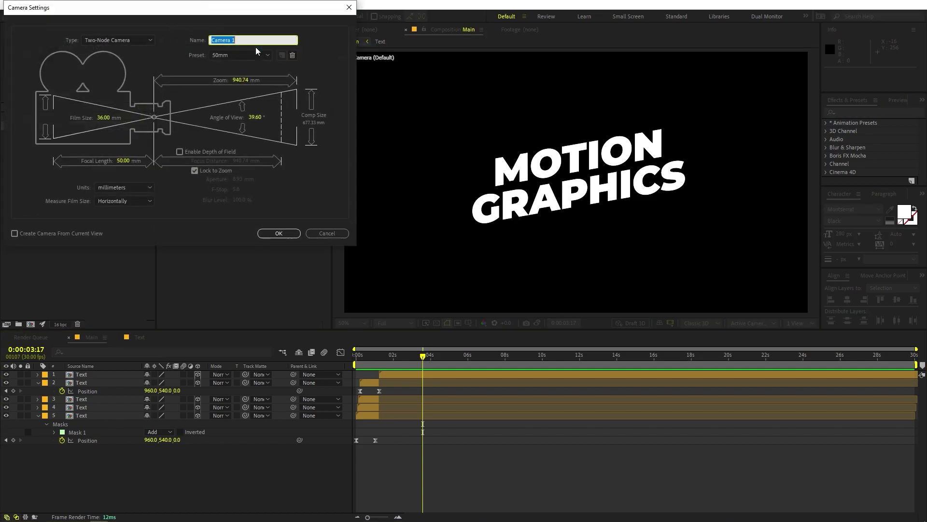
click(282, 234)
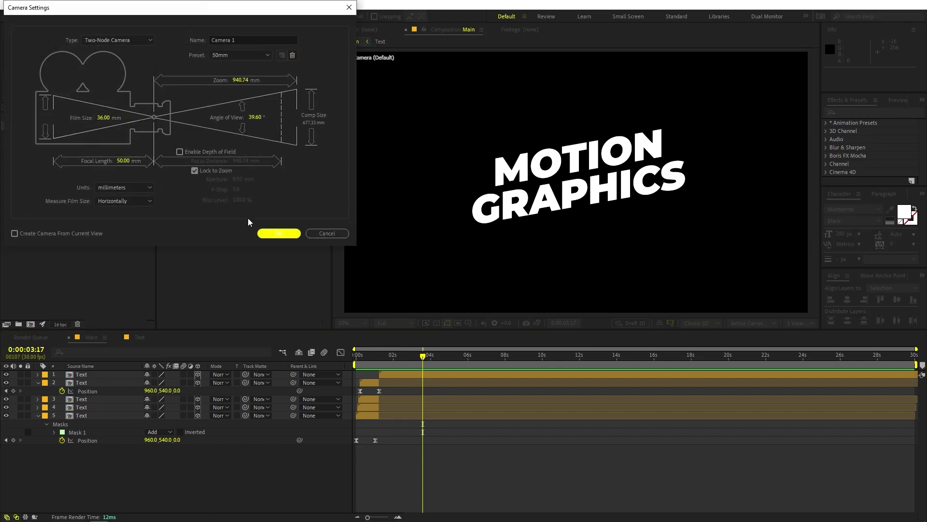
click(275, 232)
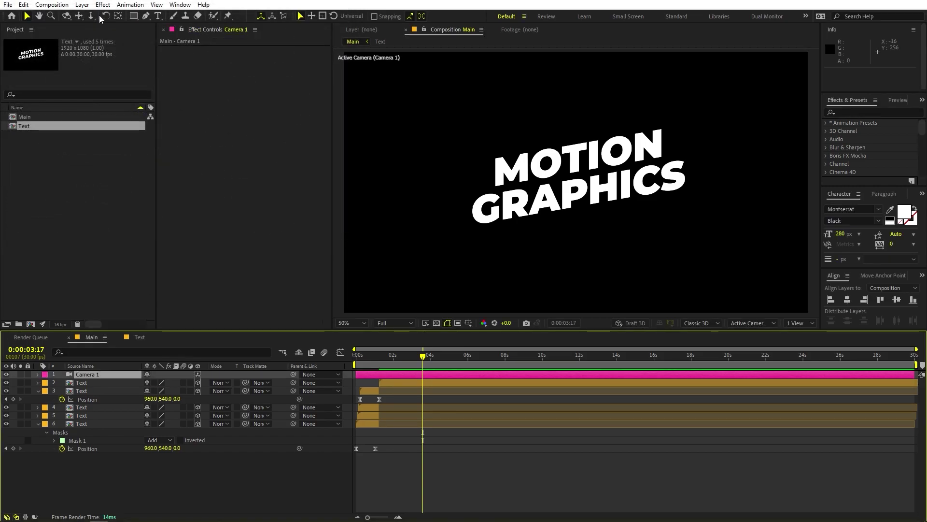
- Add a null object, make it a 3D layer, and parent Camera 1 to it
click(82, 5)
mouse_move(113, 17)
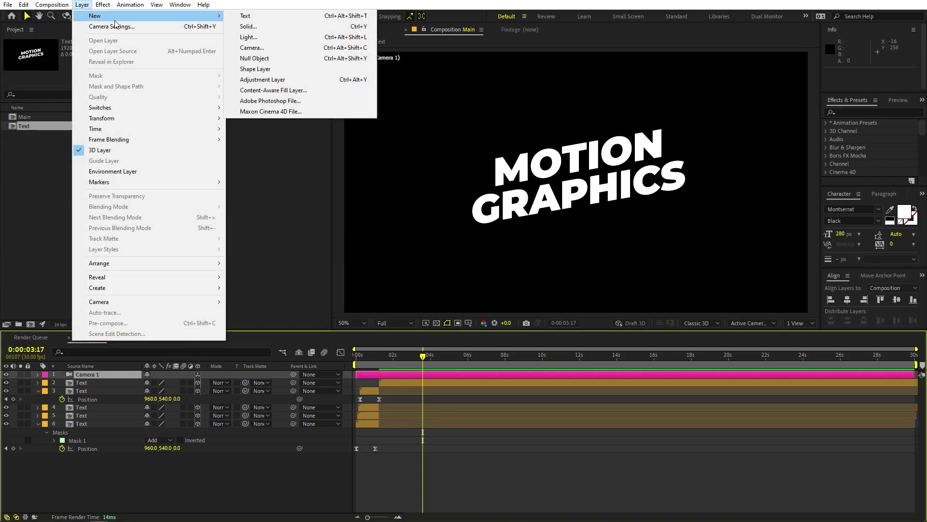
click(255, 58)
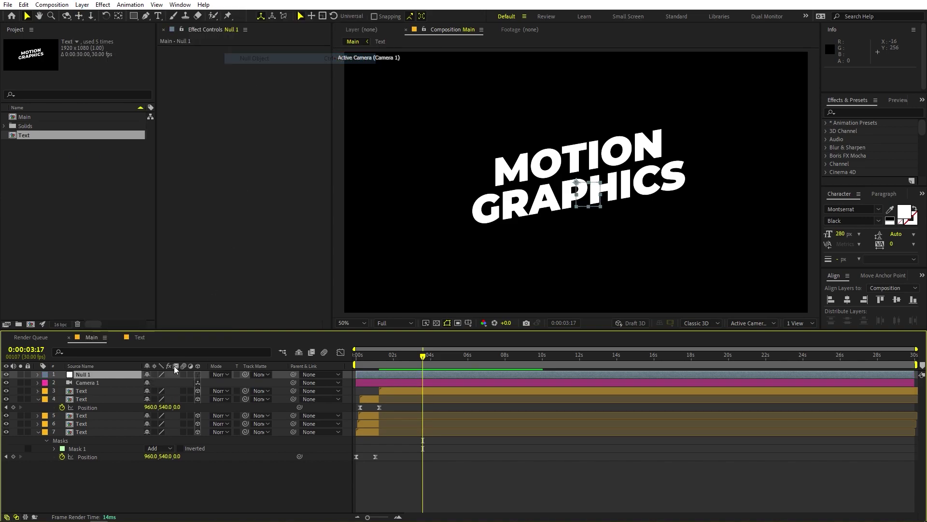
click(198, 375)
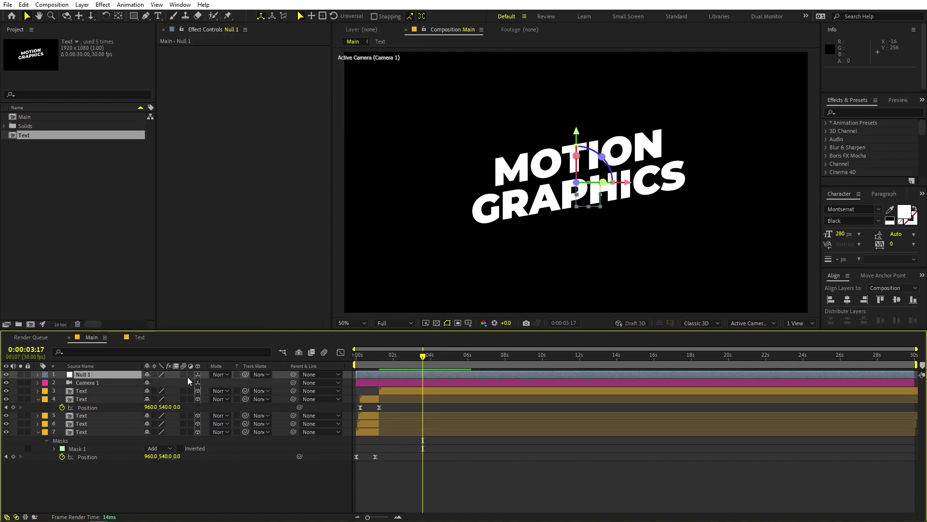
click(89, 383)
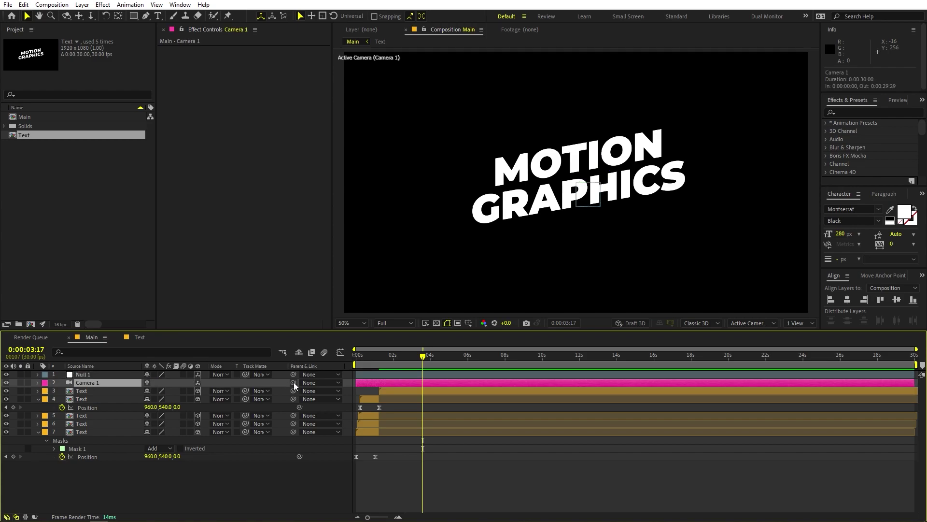
drag(293, 382, 93, 373)
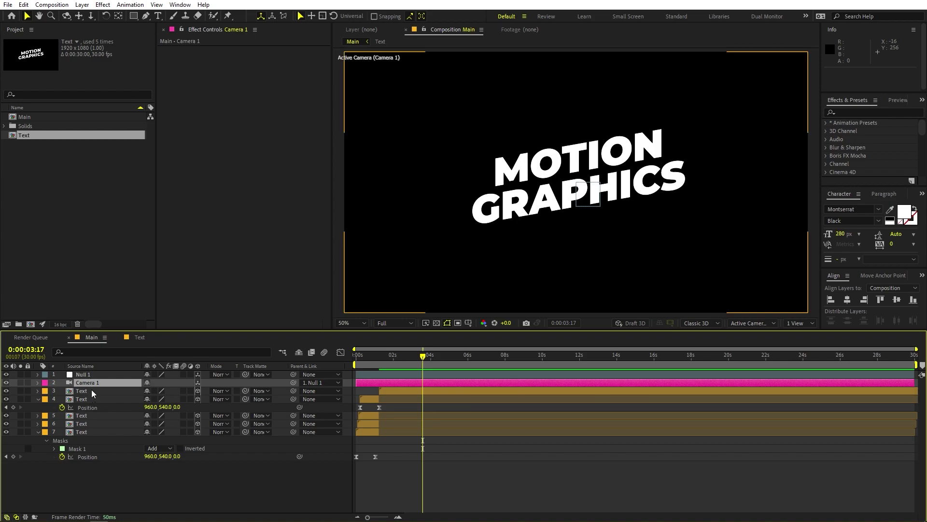
- Duplicate the full unmasked Text layer four times to make a stack of five
click(91, 390)
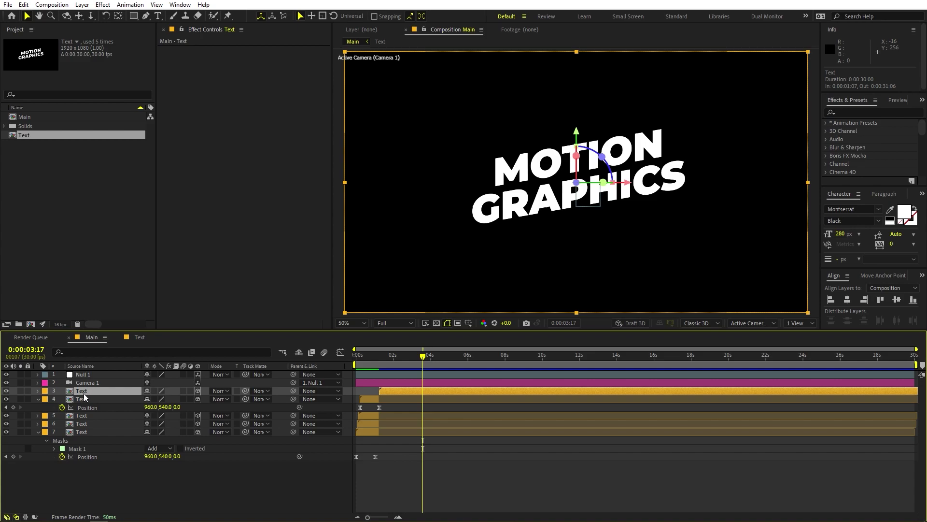
key(ctrl+d)
key(ctrl+d)
key(ctrl+d)
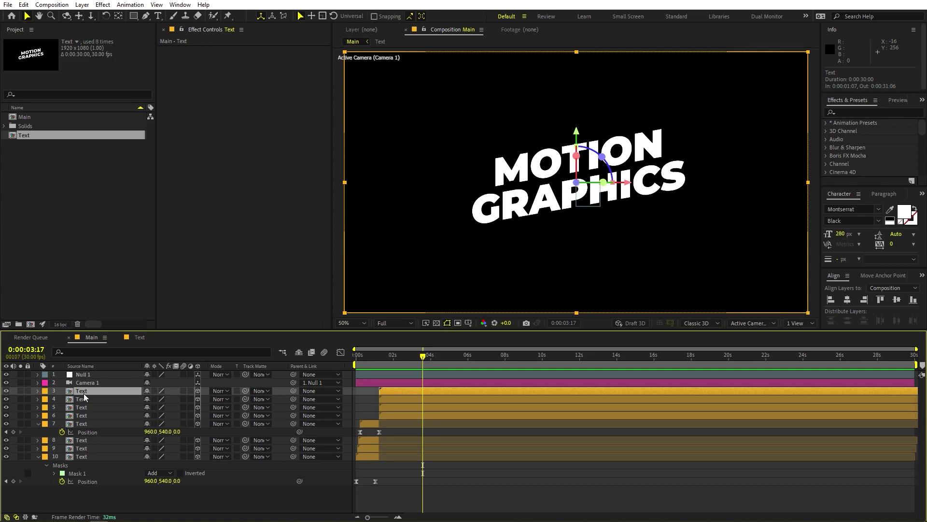
key(ctrl+d)
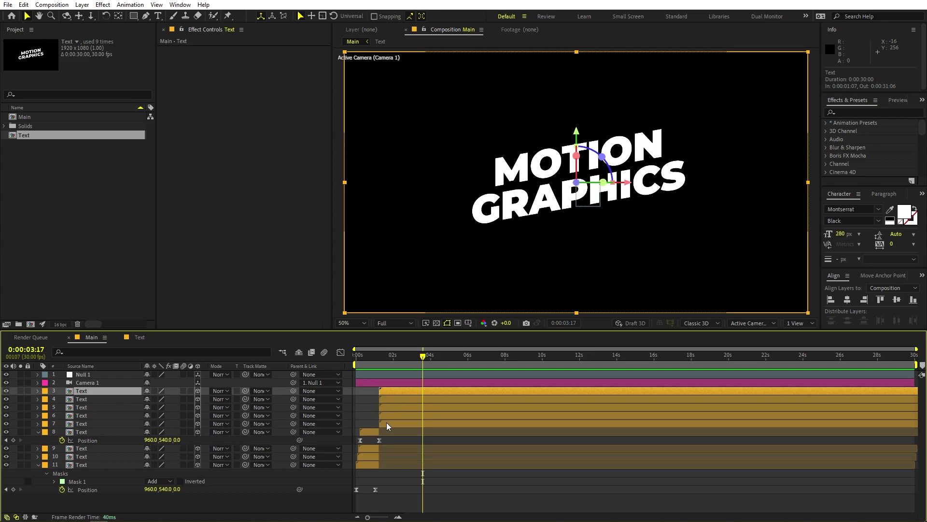
- Change the label color of the middle full Text layer, layer 5, to Red
click(82, 407)
click(45, 407)
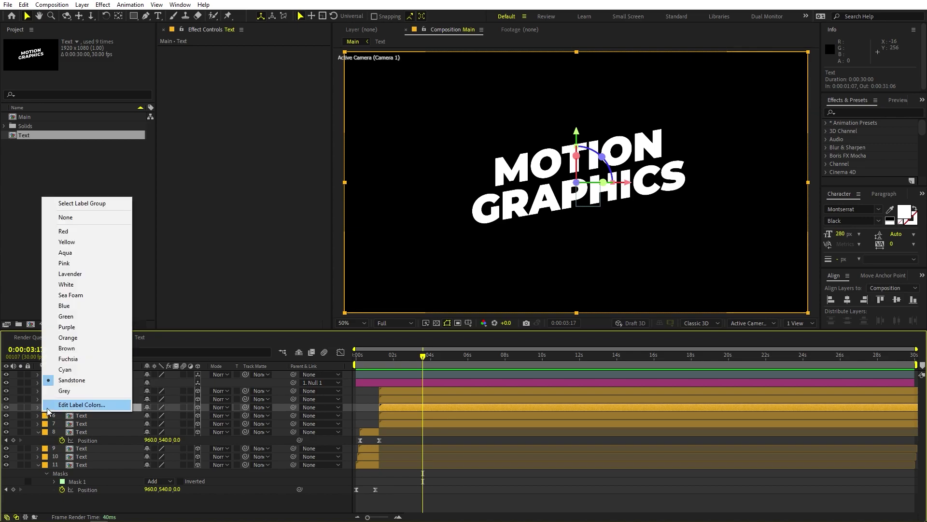
click(71, 231)
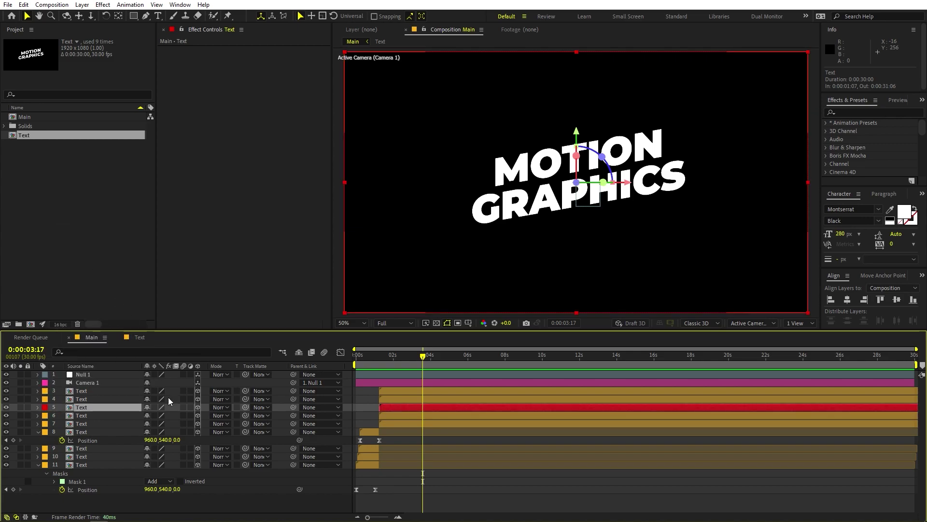
- Reveal the Position property of the five full Text layers, layers 3 to 7
shift+click(83, 431)
ctrl+click(83, 431)
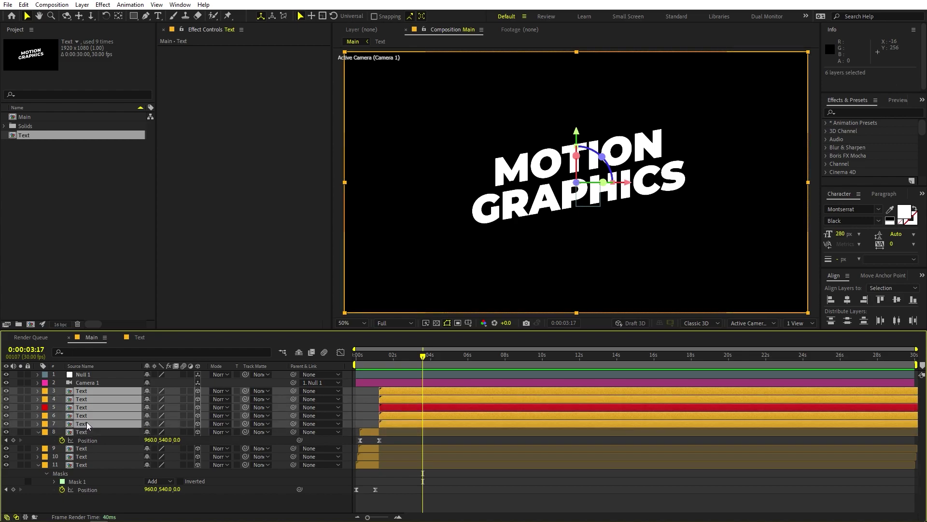
key(ctrl+shift+a)
click(421, 417)
click(393, 424)
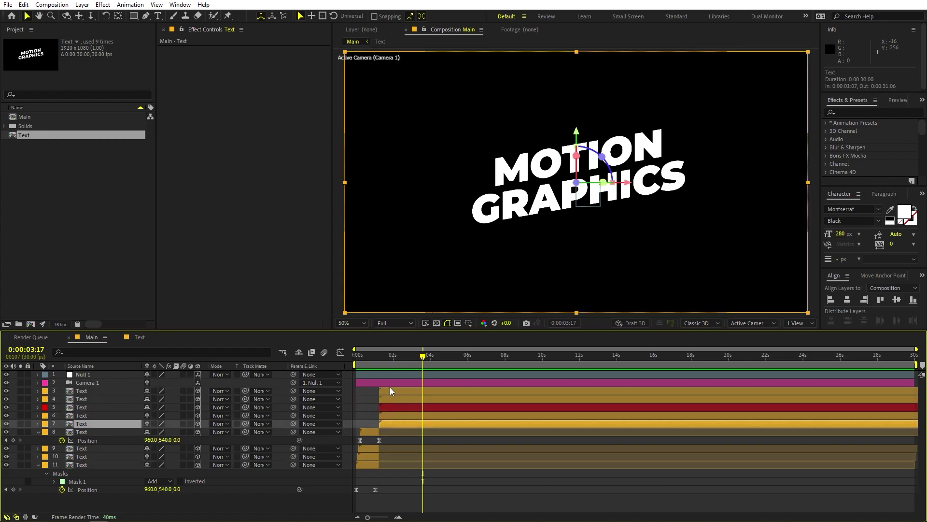
shift+click(389, 388)
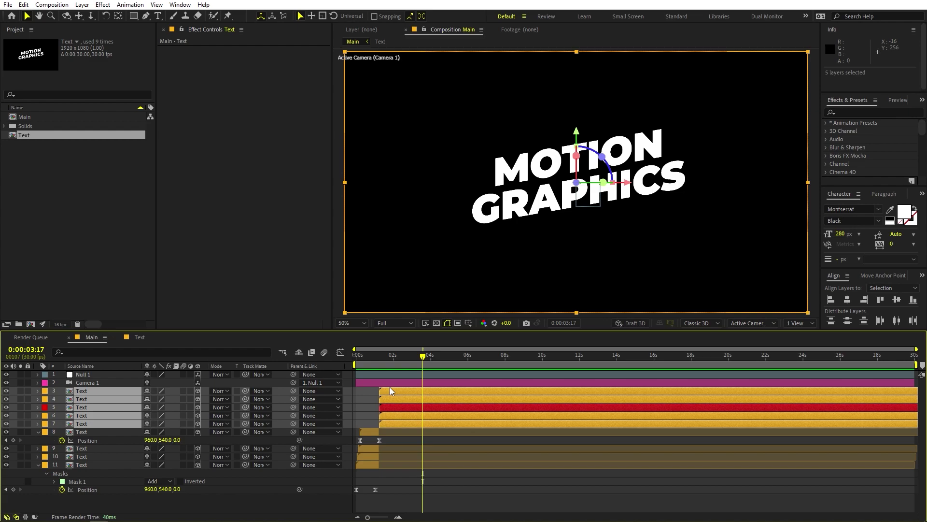
key(p)
key(ctrl+shift+a)
- Add starting Position keyframes to the five full Text layers at 0:00:01:07 and collapse layer 8's properties
drag(402, 359, 380, 360)
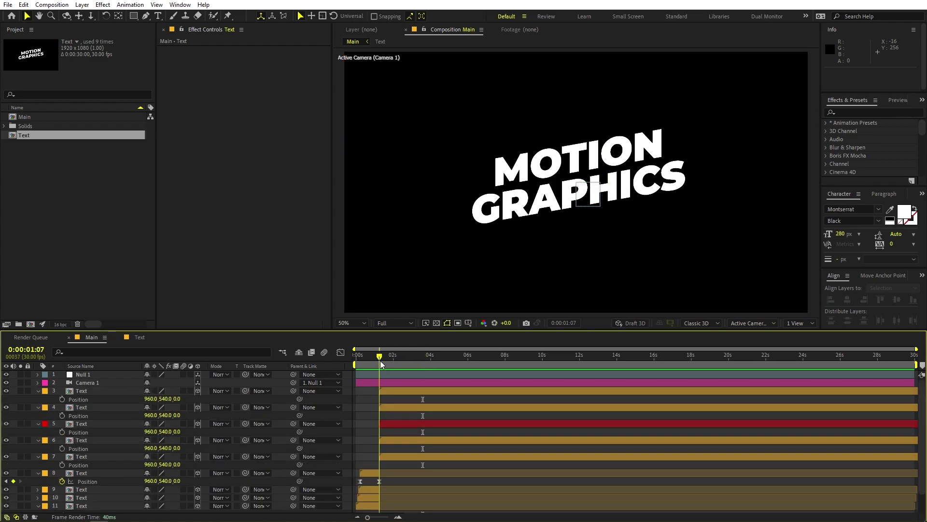
click(62, 399)
click(61, 416)
click(61, 432)
click(61, 448)
click(62, 465)
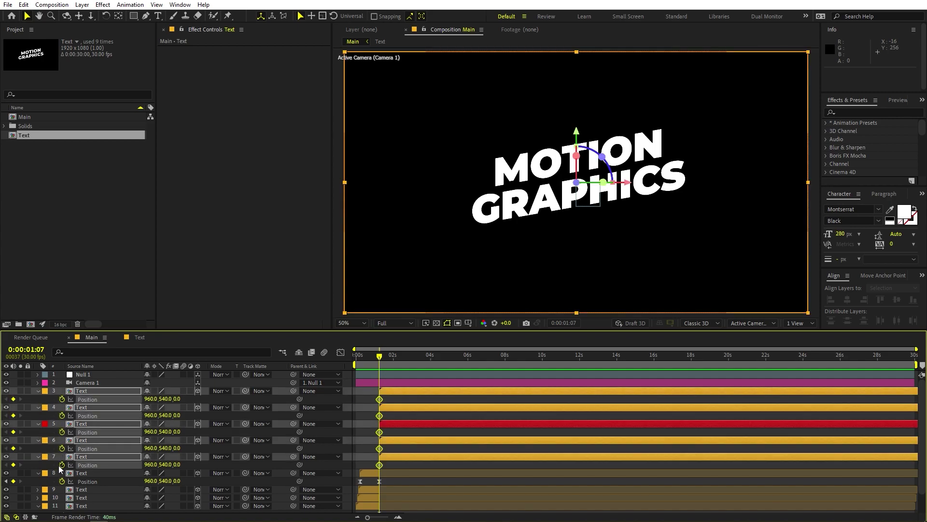
click(38, 473)
click(415, 471)
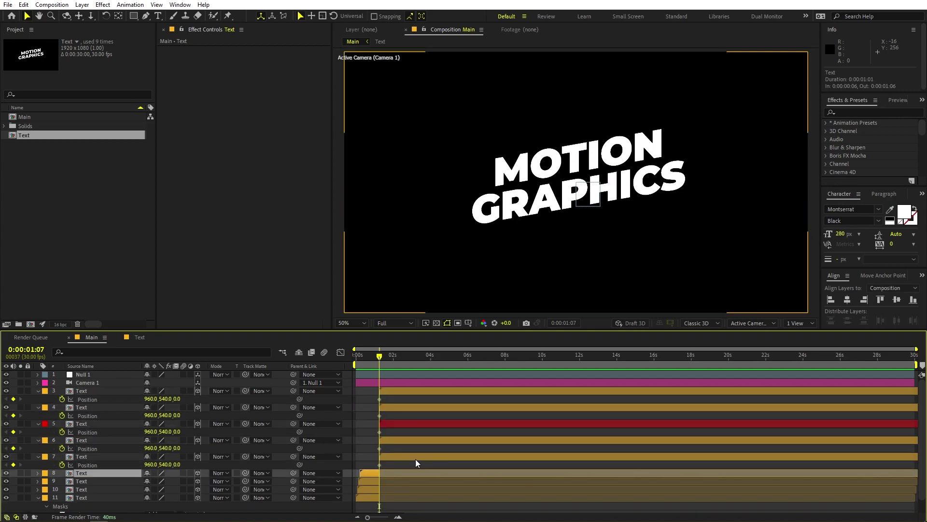
- At 0:00:03:07, keyframe the Z position of layer 3 at 1000 and layer 4 at 500
drag(381, 364, 416, 365)
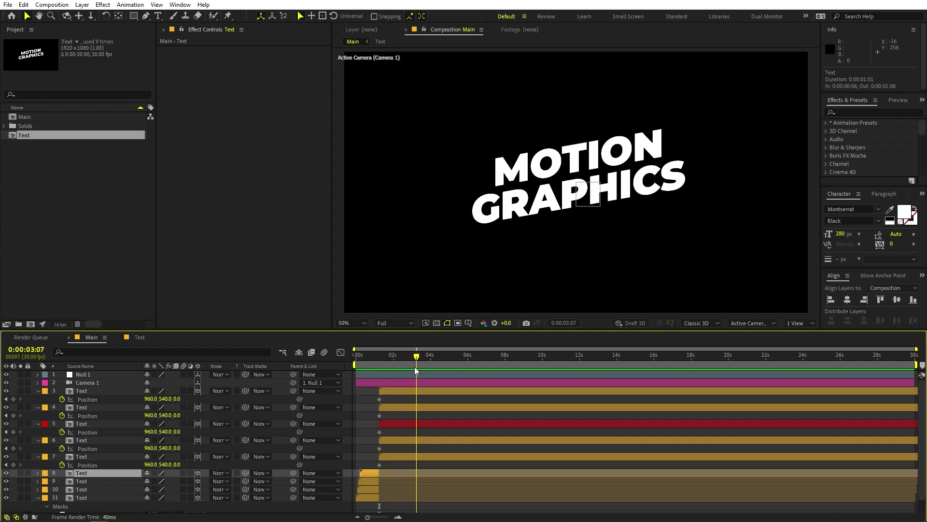
click(83, 390)
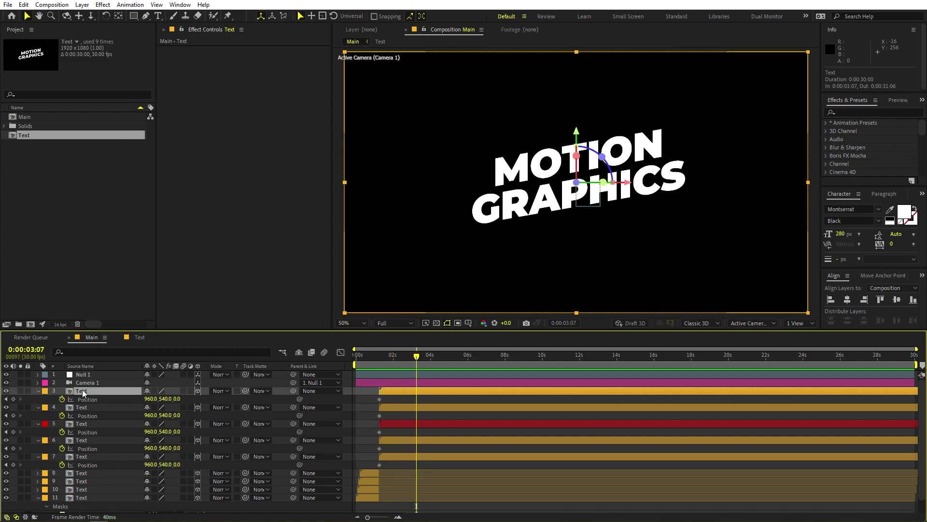
click(178, 398)
key(Return)
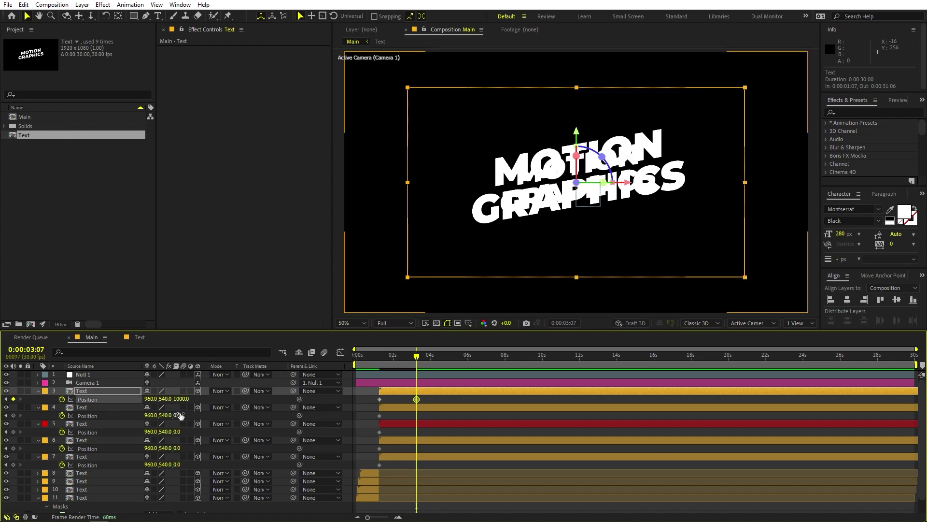
click(178, 416)
text(500)
key(Return)
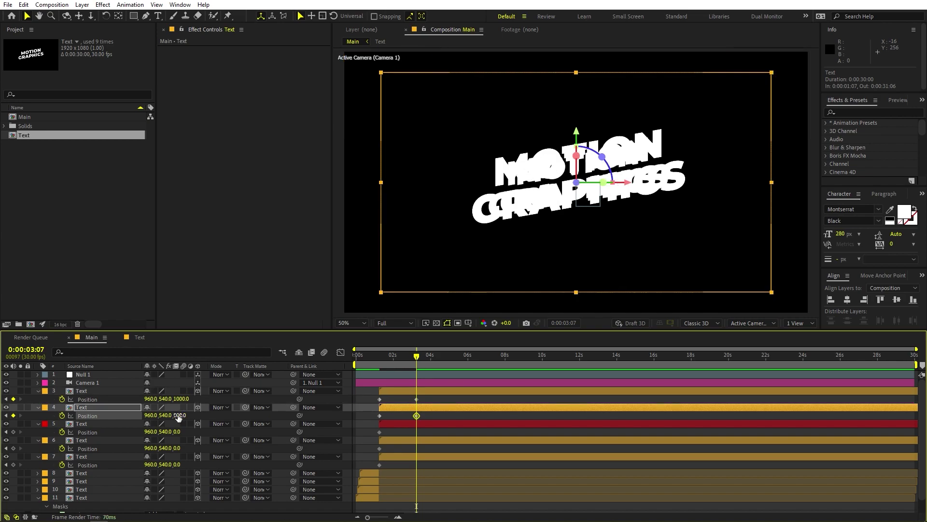
- Keyframe the Z position of layer 6 at -500 and layer 7 at -1000 at 0:00:03:07
click(118, 427)
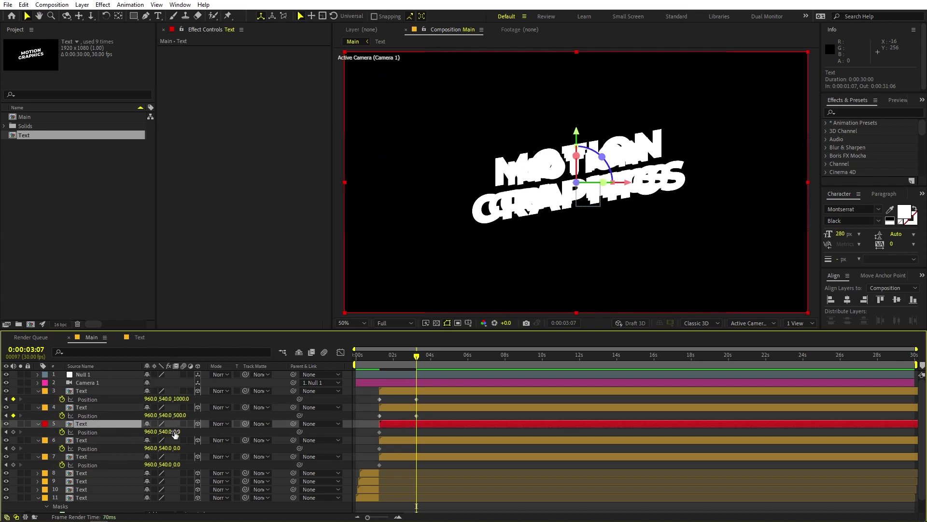
click(178, 448)
text(-500)
key(Return)
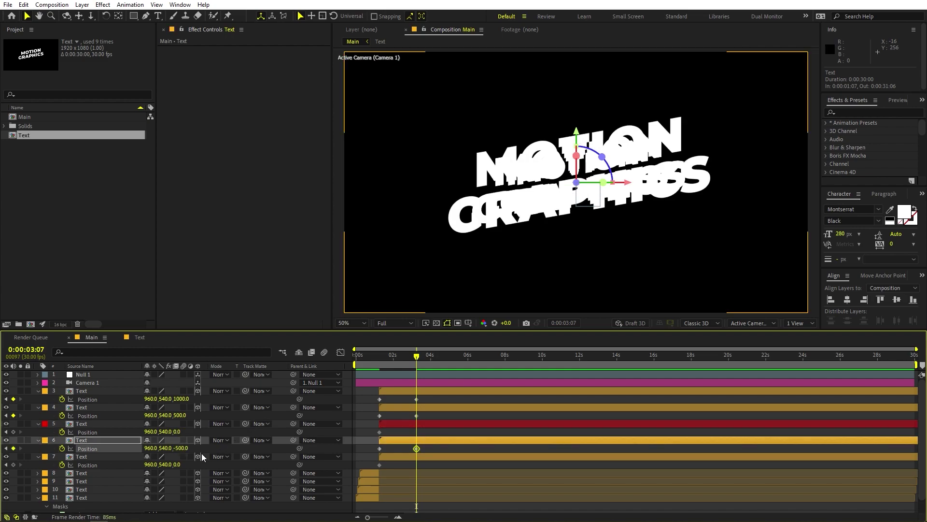
click(176, 464)
key(Return)
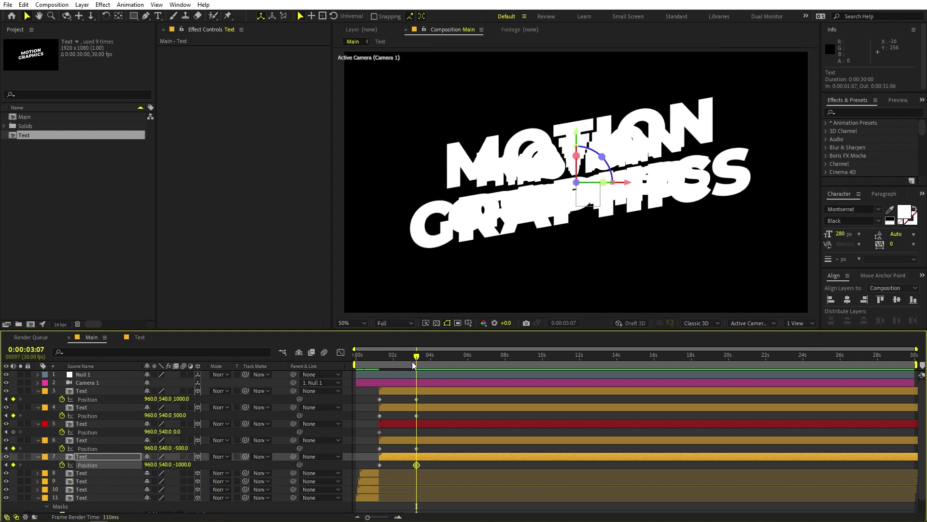
- Reveal Null 1's rotation properties and add X, Y and Z Rotation keyframes at 0:00:01:06
drag(414, 363, 373, 367)
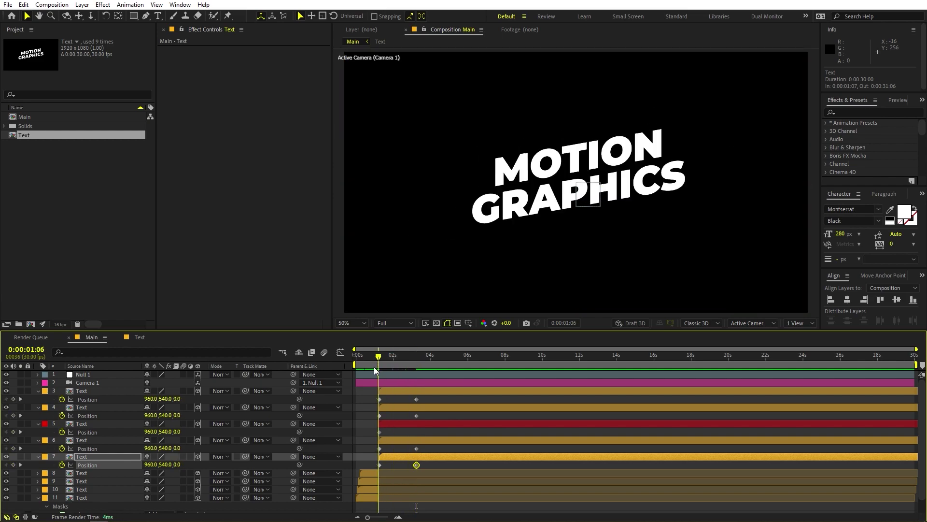
click(77, 372)
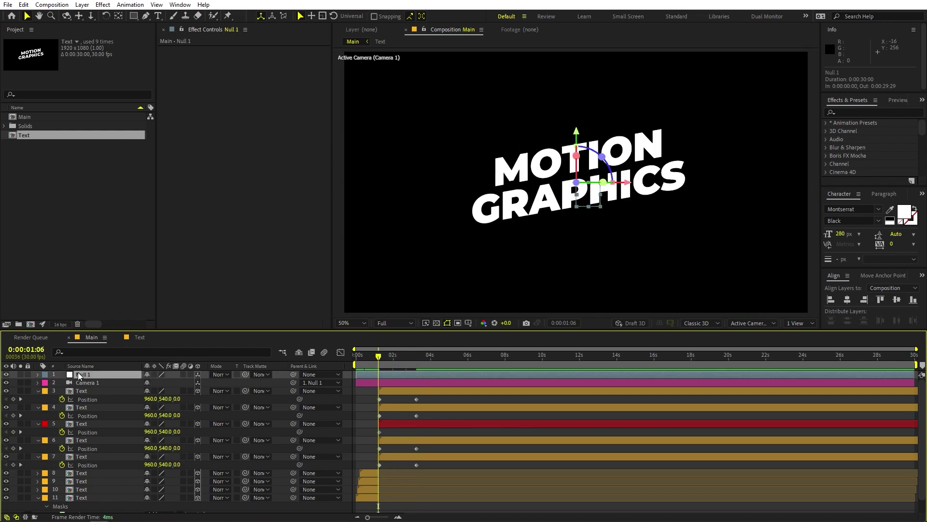
key(r)
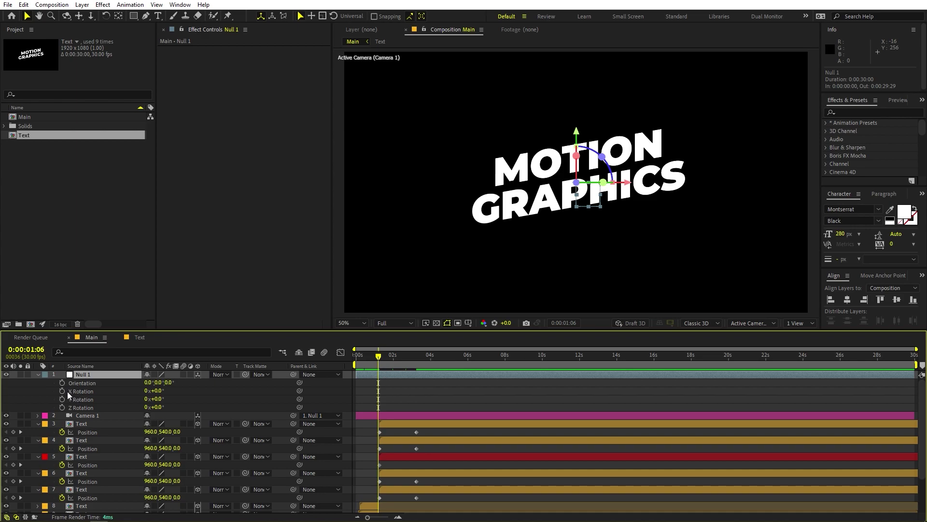
click(62, 390)
click(63, 399)
click(63, 407)
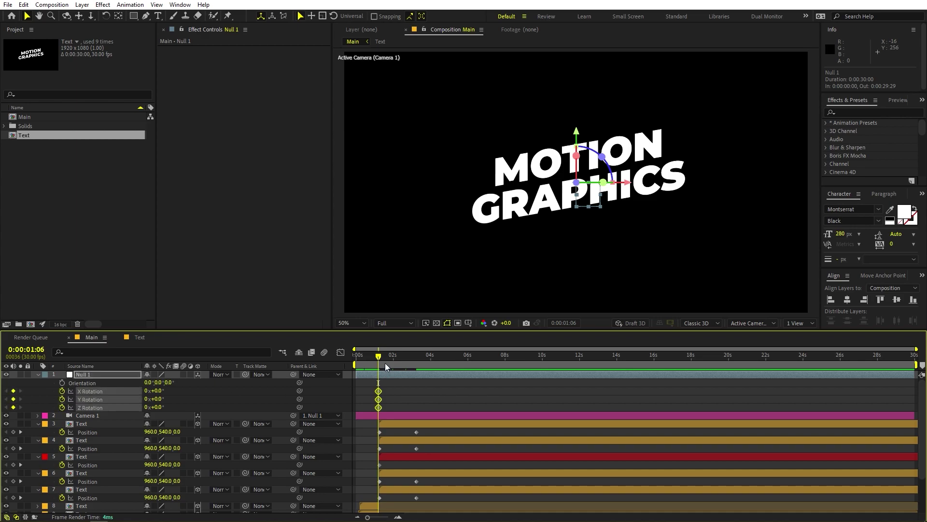
click(67, 416)
- At 0:00:03:07, set Null 1's Y Rotation to 31° and its X Rotation to 270°
drag(392, 366, 411, 364)
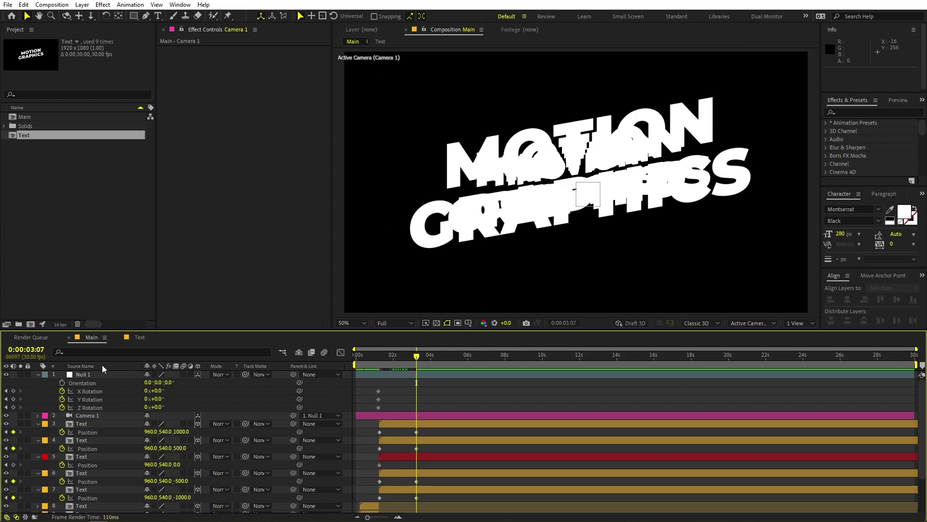
click(87, 374)
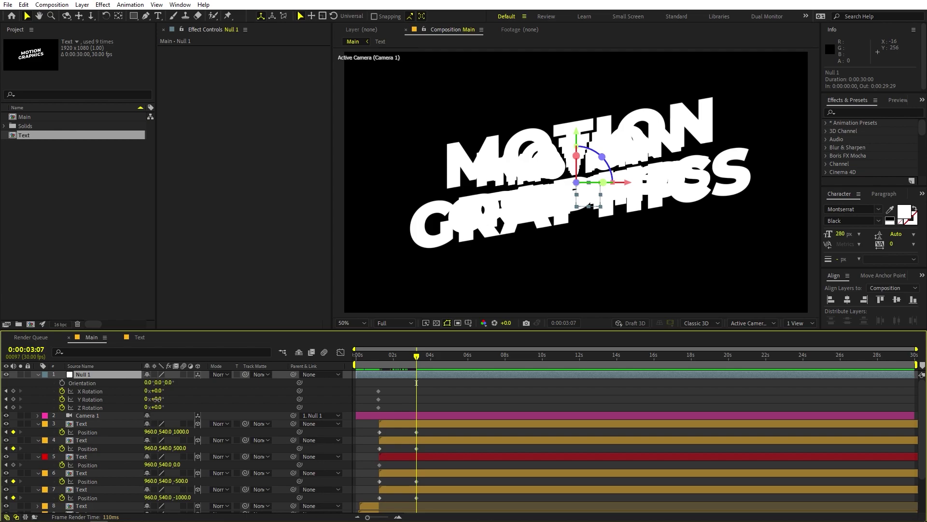
drag(156, 399, 170, 389)
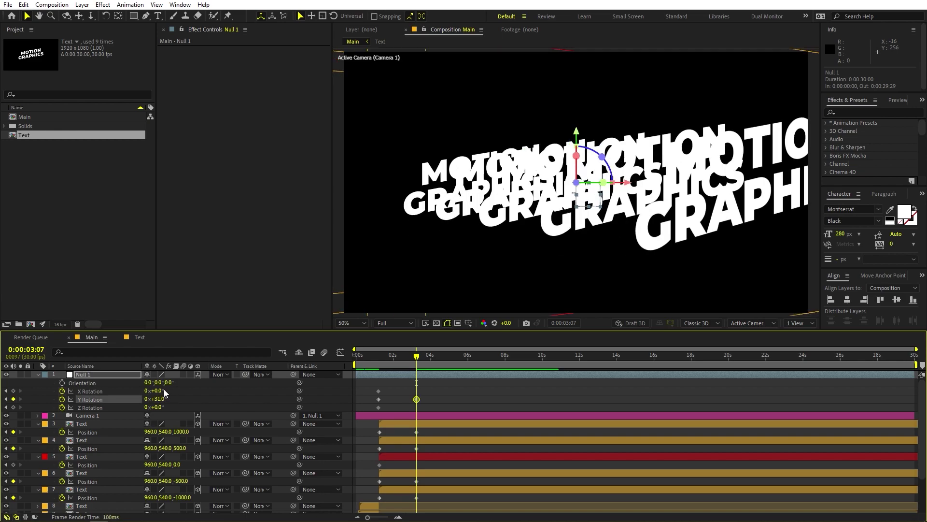
click(159, 390)
text(270)
key(Return)
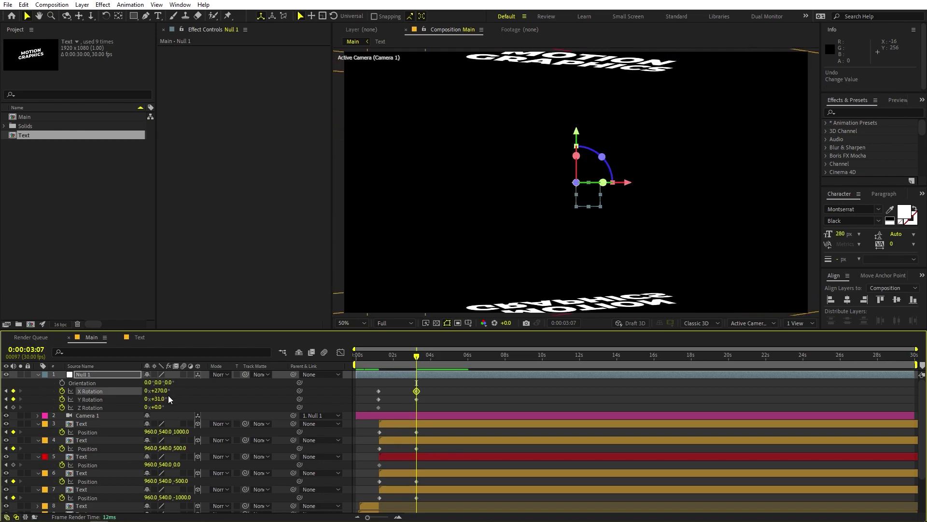
- Undo the last rotation change and set Null 1's X Rotation to -15.8° and Y Rotation to 35° at 0:00:03:07
key(ctrl+z)
mouse_move(169, 390)
mouse_down()
mouse_move(183, 392)
mouse_move(121, 401)
mouse_move(181, 392)
mouse_up()
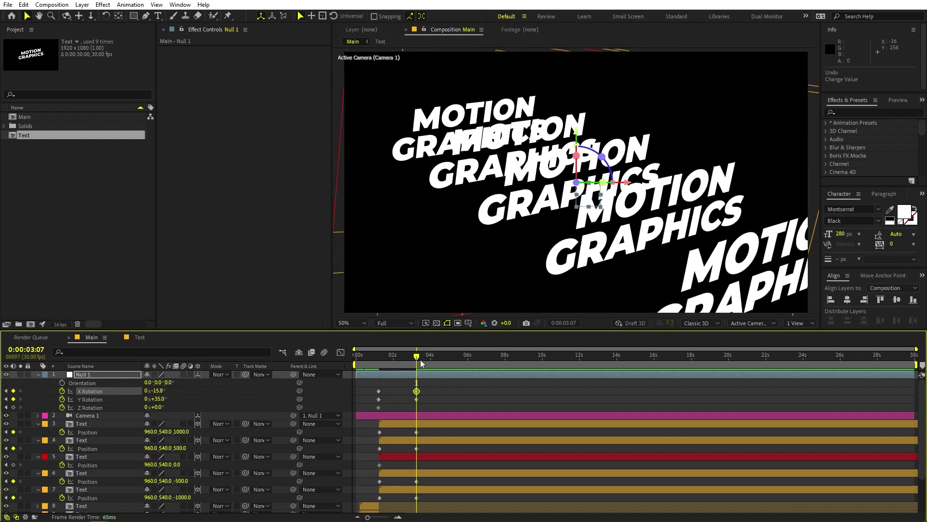
- Copy Null 1's initial X and Y Rotation keyframes and paste them at 0:00:05:12
drag(420, 363, 456, 364)
click(387, 387)
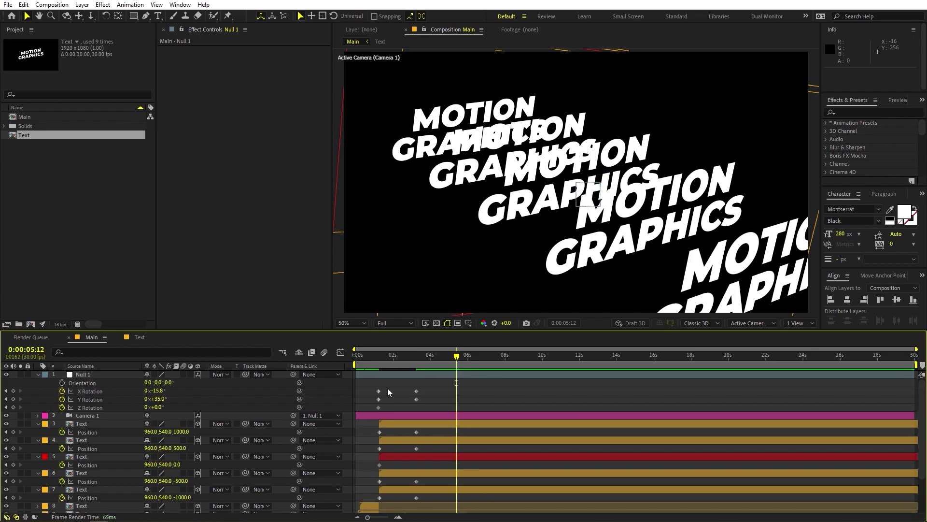
drag(388, 387, 370, 397)
key(ctrl+c)
key(ctrl+v)
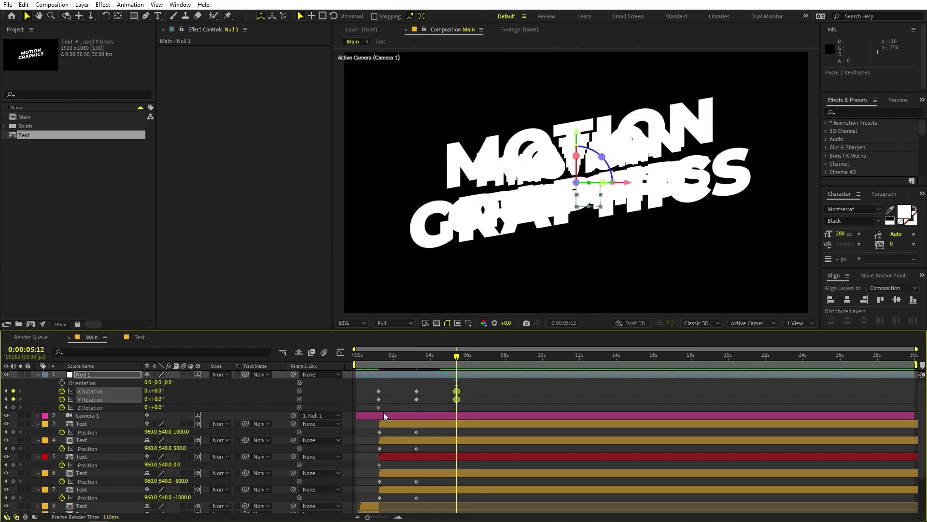
- Duplicate the first Position keyframes of Text layers 3 and 4 to 0:00:05:12 so their Z position returns to 0
click(380, 432)
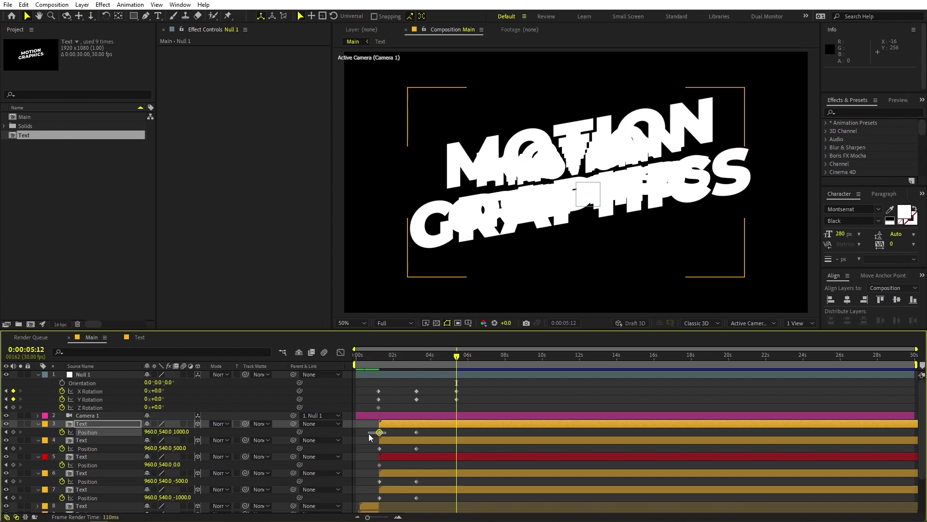
key(ctrl+c)
key(ctrl+v)
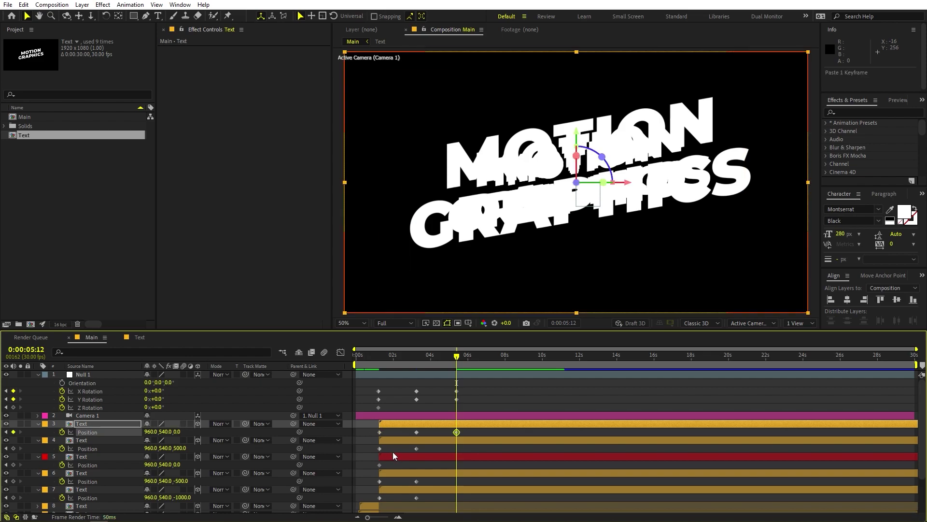
click(380, 448)
key(ctrl+c)
key(ctrl+v)
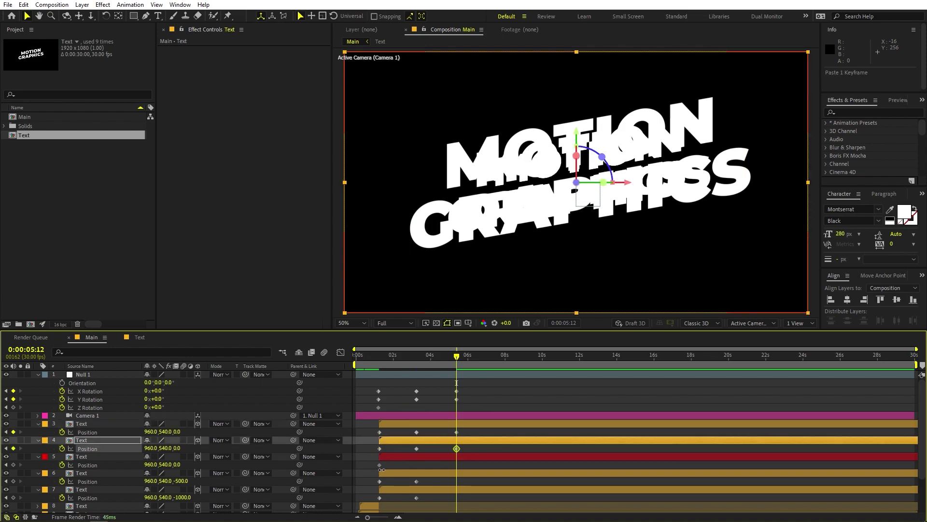
- Duplicate the first Position keyframes of Text layers 5, 6 and 7 to 0:00:05:12
click(380, 465)
key(ctrl+c)
key(ctrl+v)
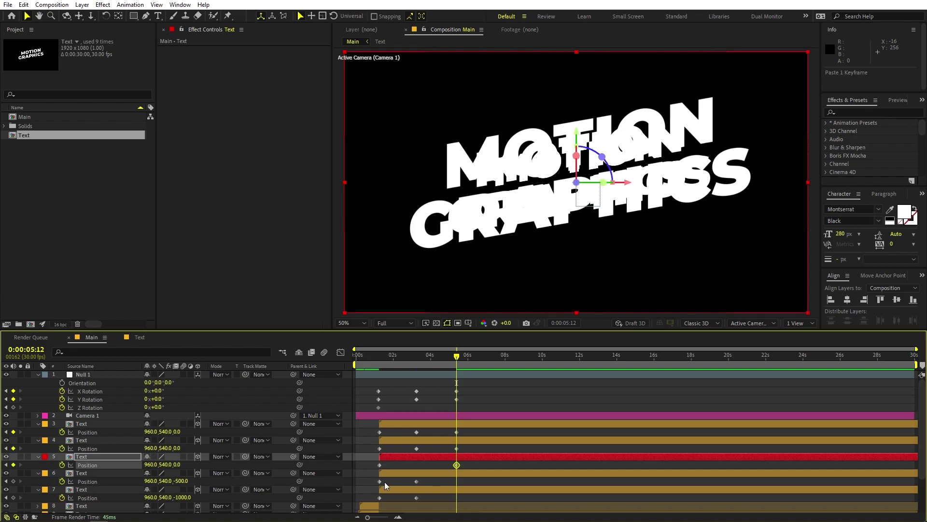
click(379, 481)
key(ctrl+c)
key(ctrl+v)
key(ctrl+Down)
key(ctrl+v)
- Preview the spread and return of the title copies from 0:00:01:06
drag(425, 358, 378, 375)
key(space)
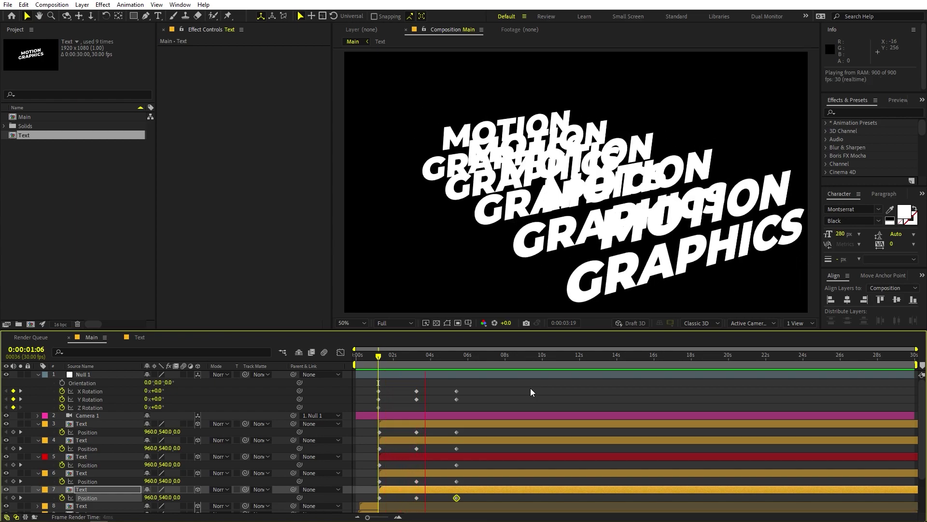
key(space)
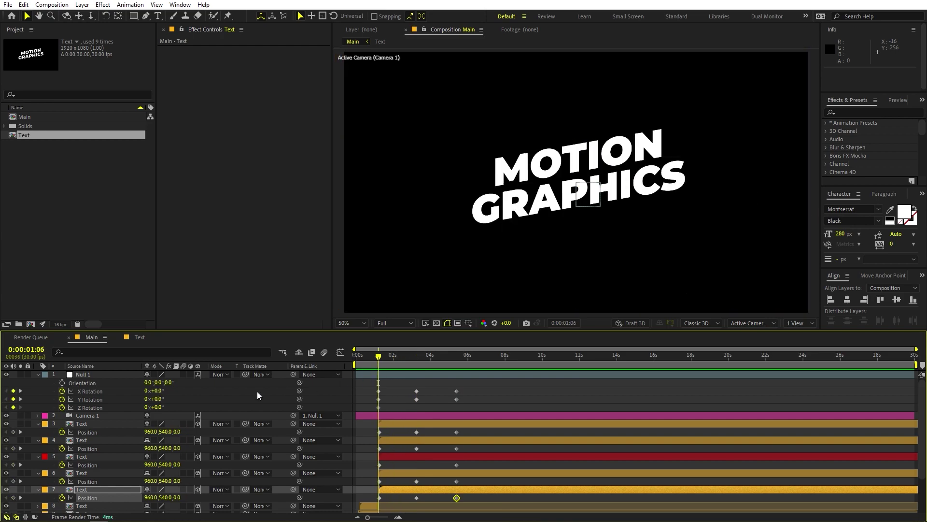
- Remove Null 1's Z Rotation keyframing and apply Easy Ease to all remaining rotation and Position keyframes
click(221, 401)
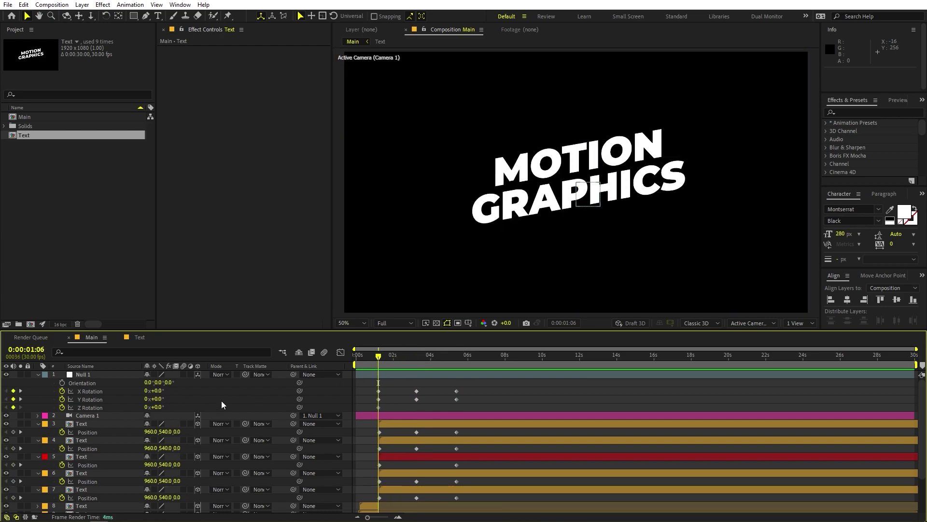
click(62, 407)
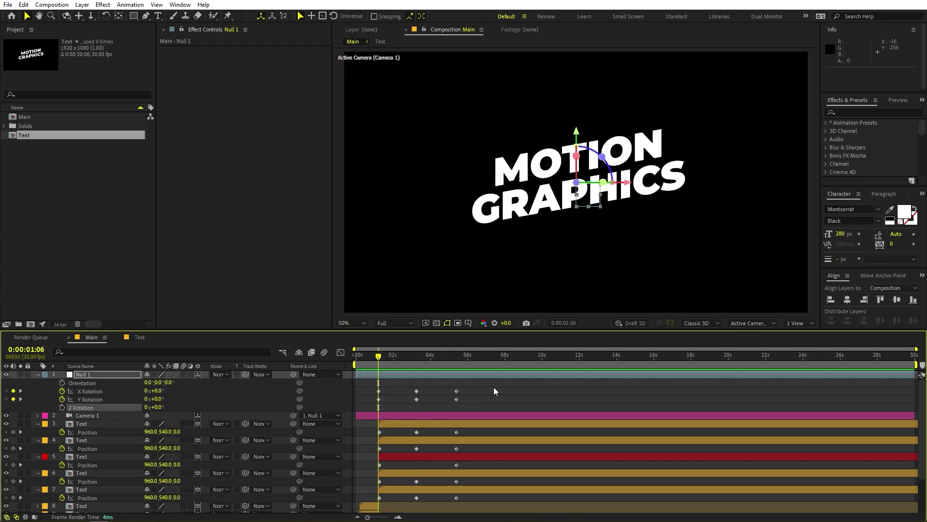
drag(494, 387, 359, 502)
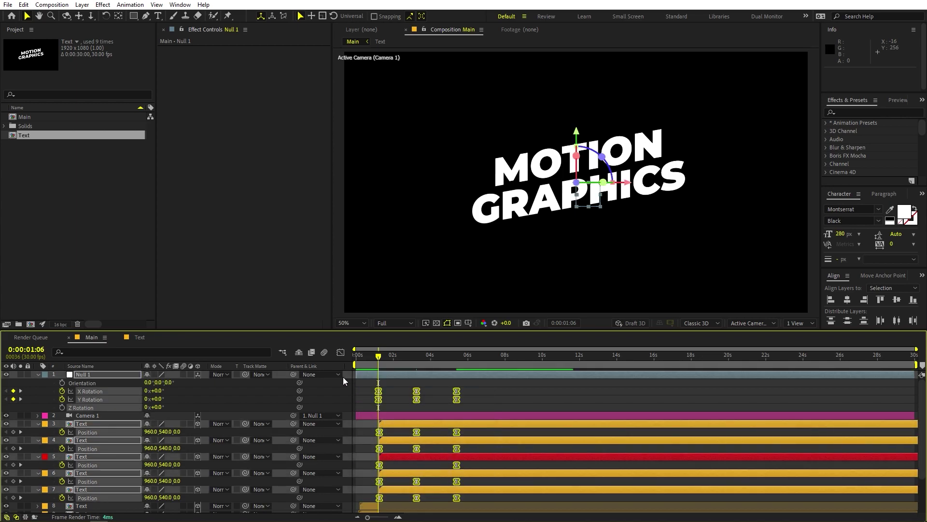
- In the speed graph, lengthen the incoming and outgoing easing handles of the middle keyframes at 0:00:03:07
click(341, 352)
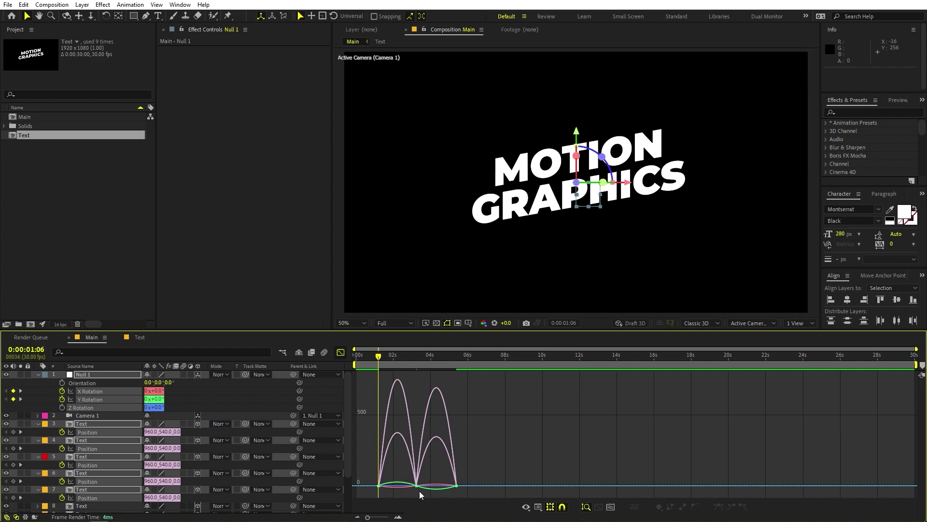
drag(368, 518, 382, 517)
drag(592, 490, 492, 486)
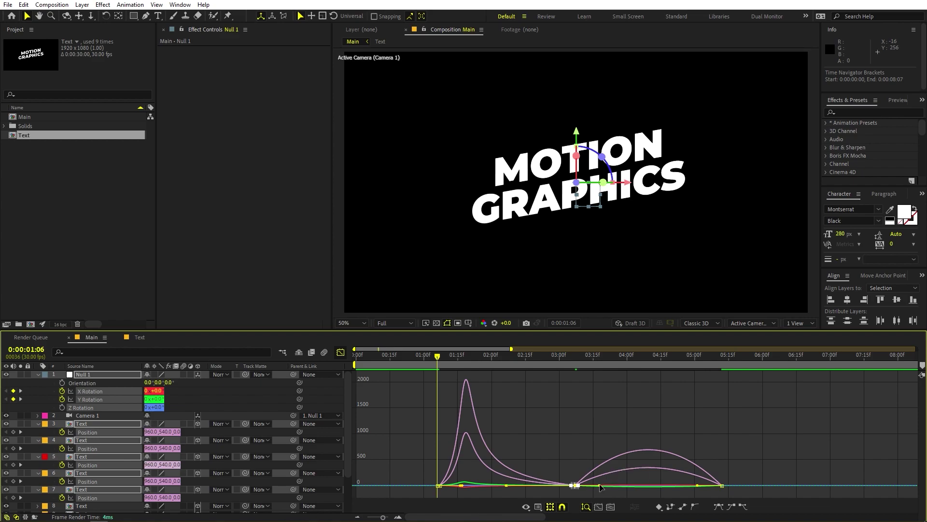
drag(600, 485, 669, 483)
click(340, 352)
- Preview the eased title animation from the start of the composition
key(Home)
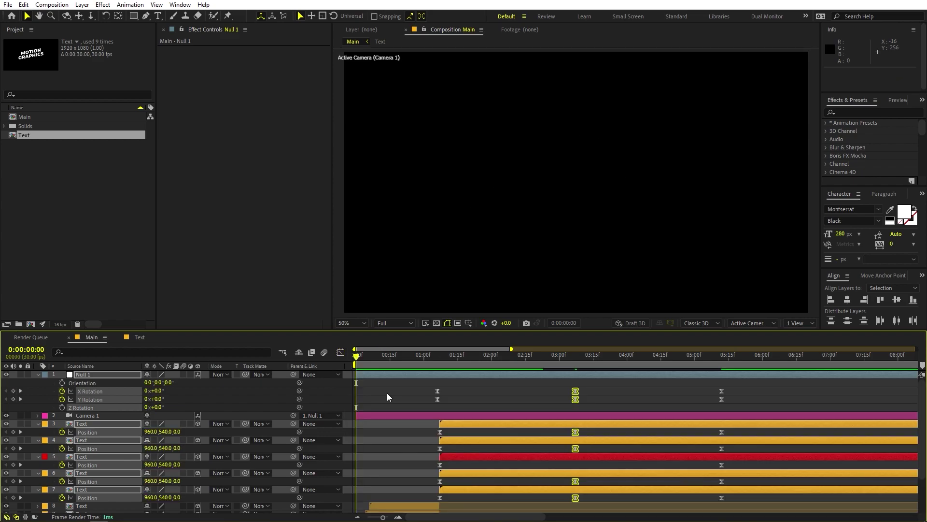
key(space)
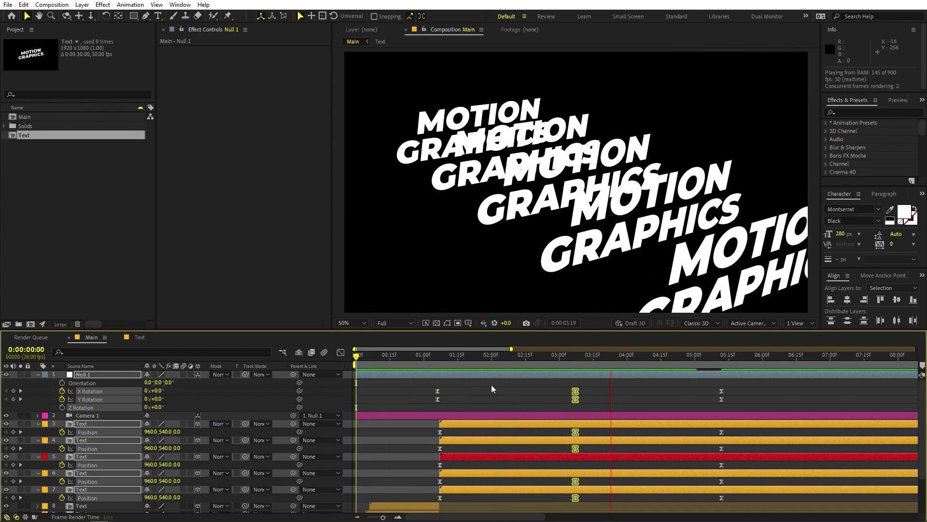
key(space)
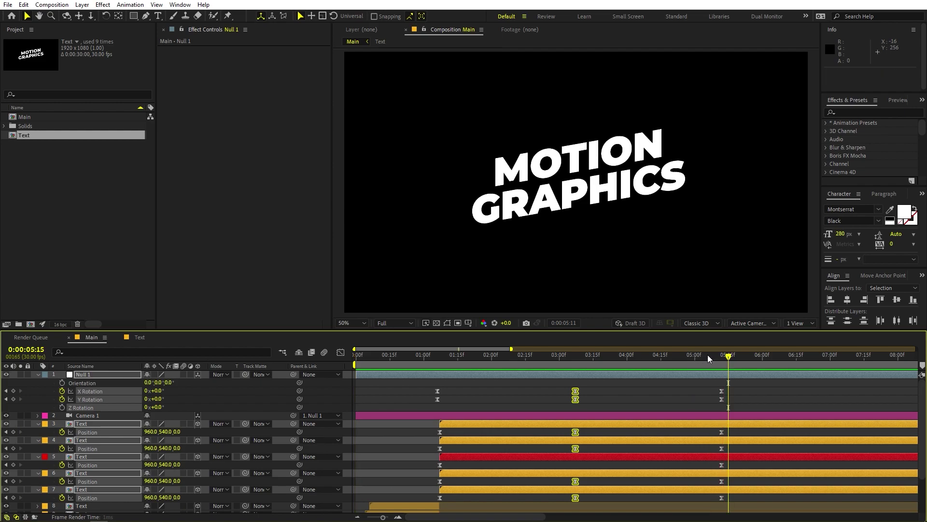
- Compress all rotation and Position keyframes proportionally so the middle ones fall at 0:00:02:08 and the last at about 0:00:03:12, and preview the timing
drag(708, 354, 436, 383)
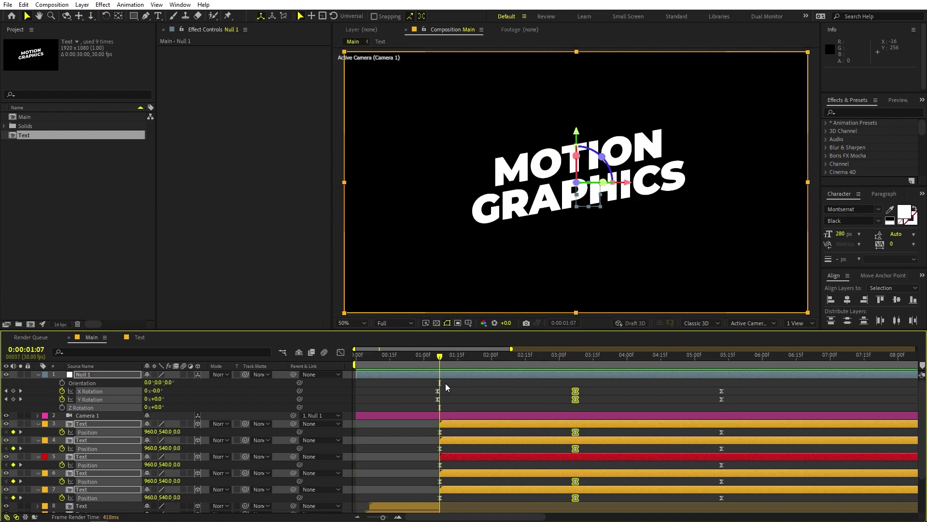
drag(768, 381, 395, 500)
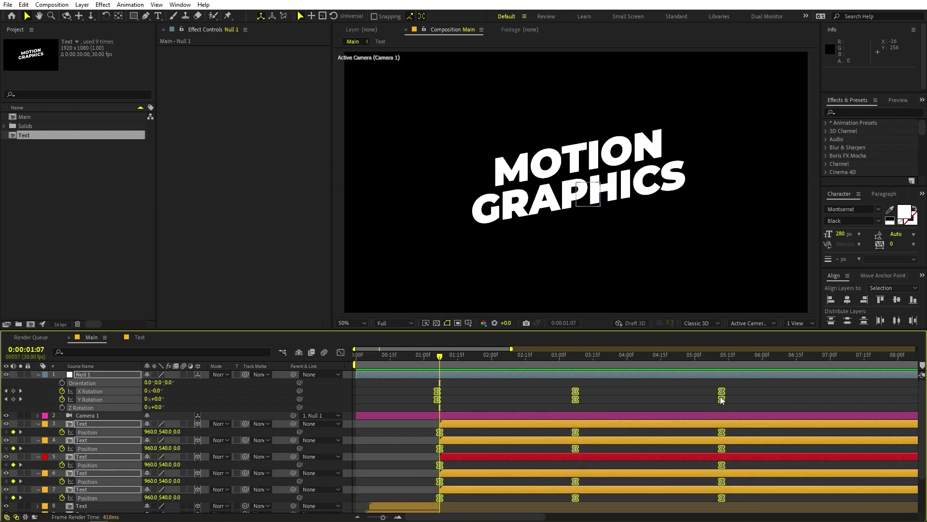
click(720, 393)
drag(721, 394, 594, 407)
click(652, 392)
key(space)
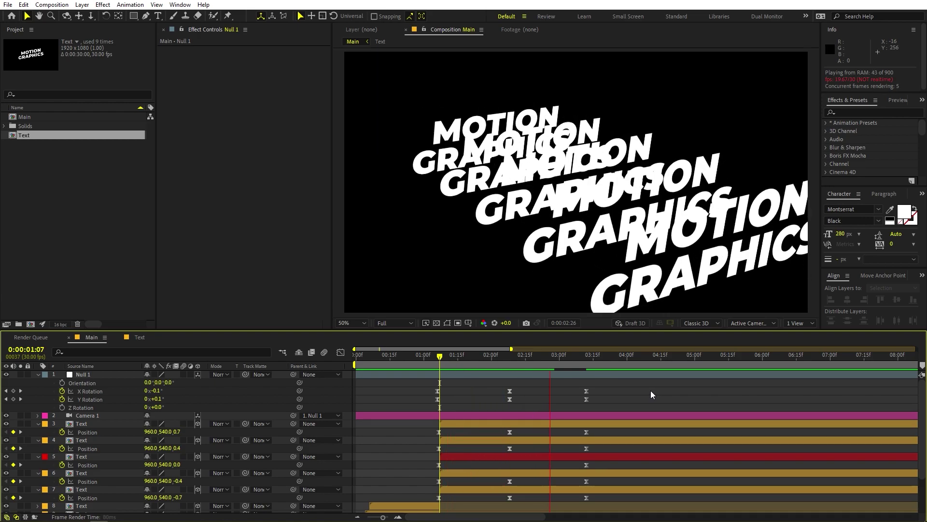
key(space)
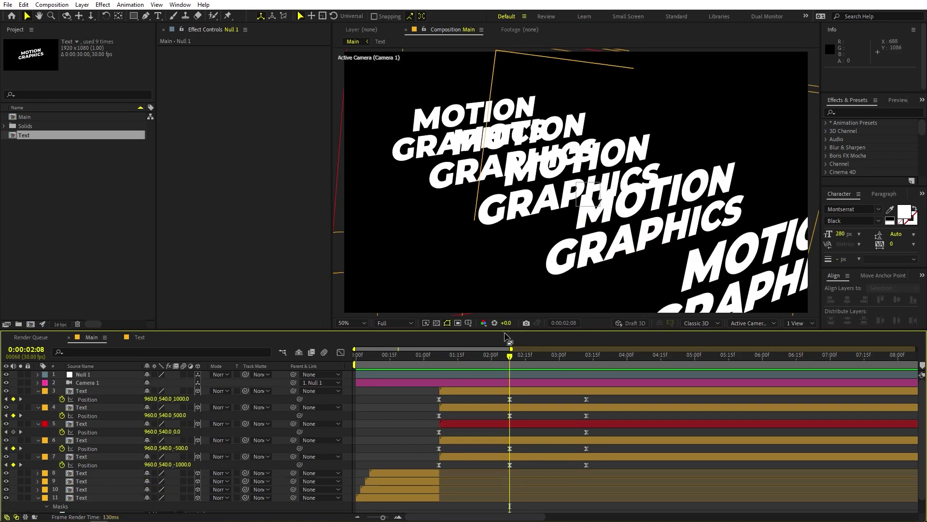
- Reveal Camera 1's Camera Options and turn Depth of Field on
click(500, 382)
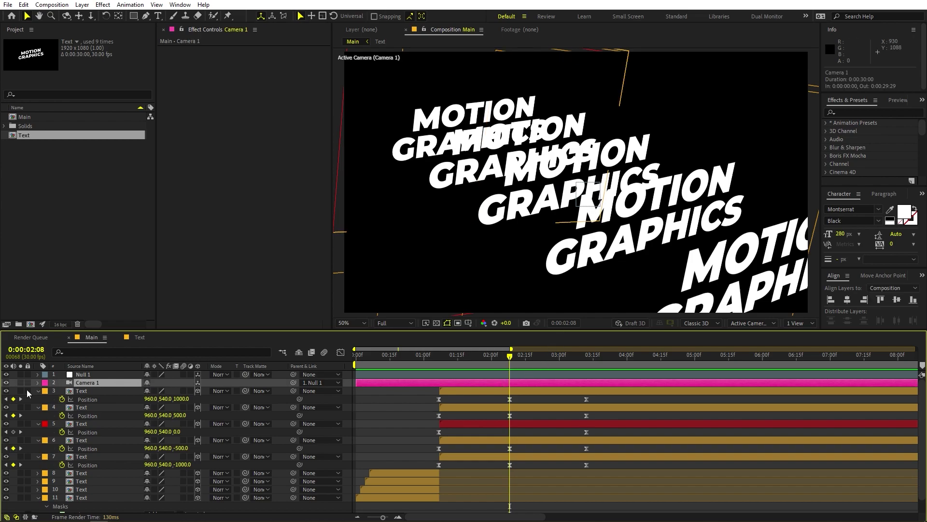
key(a)
key(a)
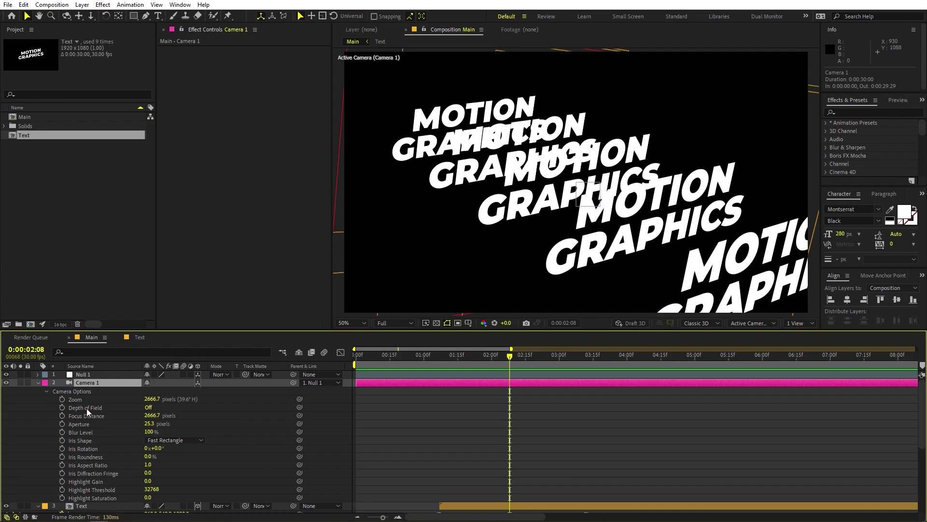
click(148, 408)
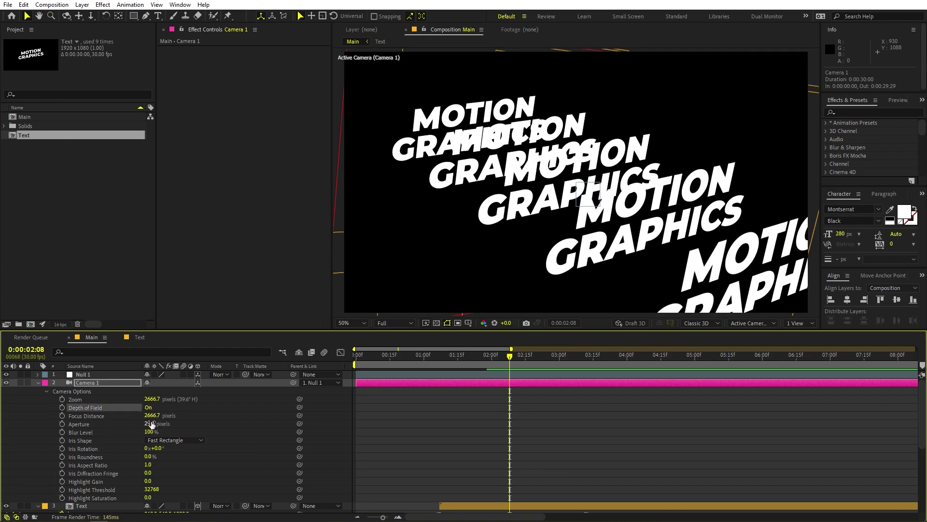
- Set Camera 1's Aperture to 1340.3 pixels and keyframe it at 0:00:02:08
click(77, 425)
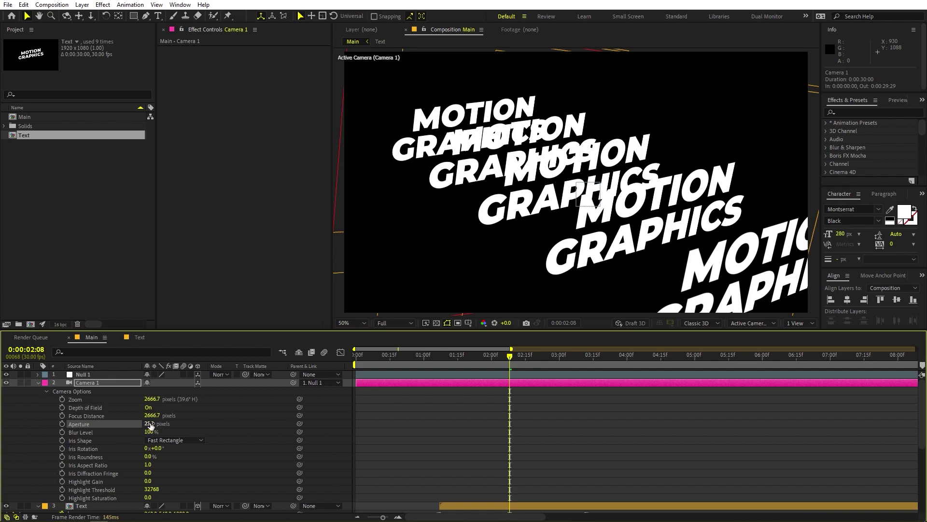
drag(150, 425, 783, 419)
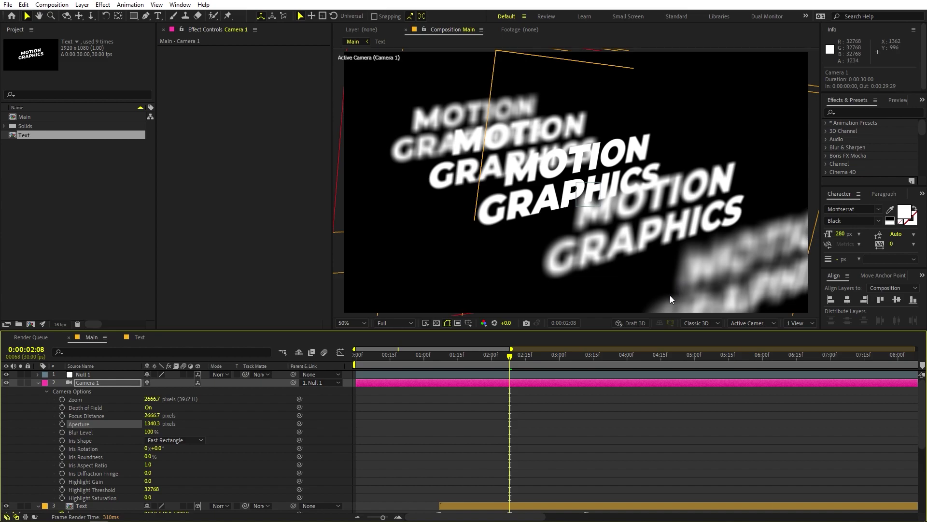
click(61, 424)
- Keyframe a lower Aperture value for Camera 1 at 0:00:01:07 and preview the blur building up
scroll(494, 430, down, 3)
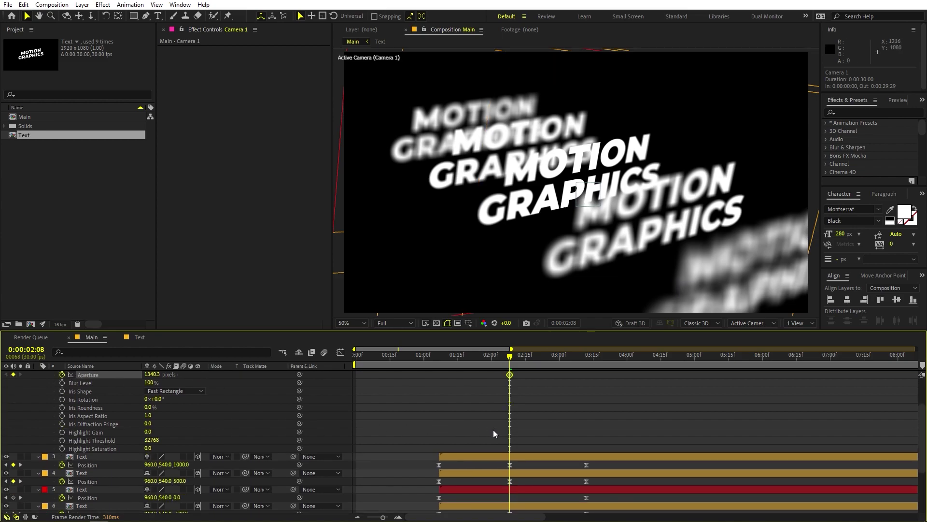
scroll(494, 430, up, 3)
click(442, 368)
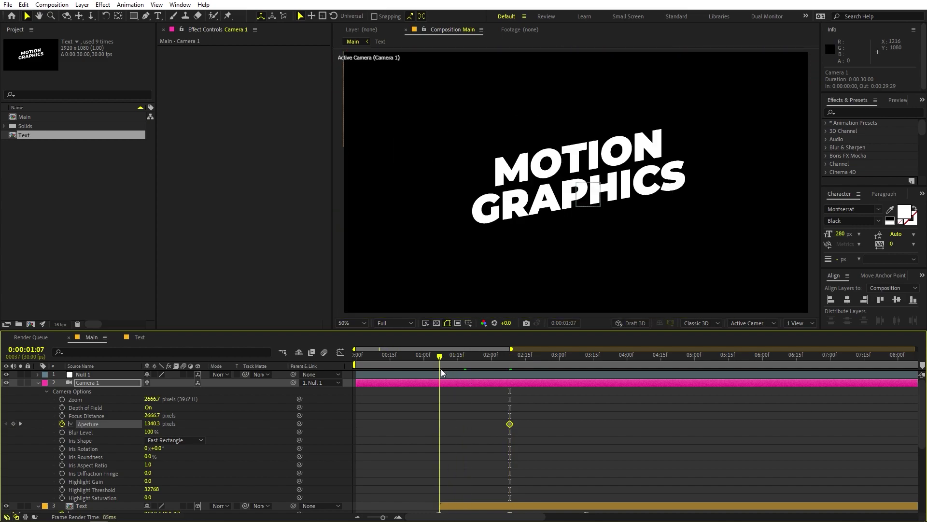
click(152, 424)
text(093)
key(Return)
key(space)
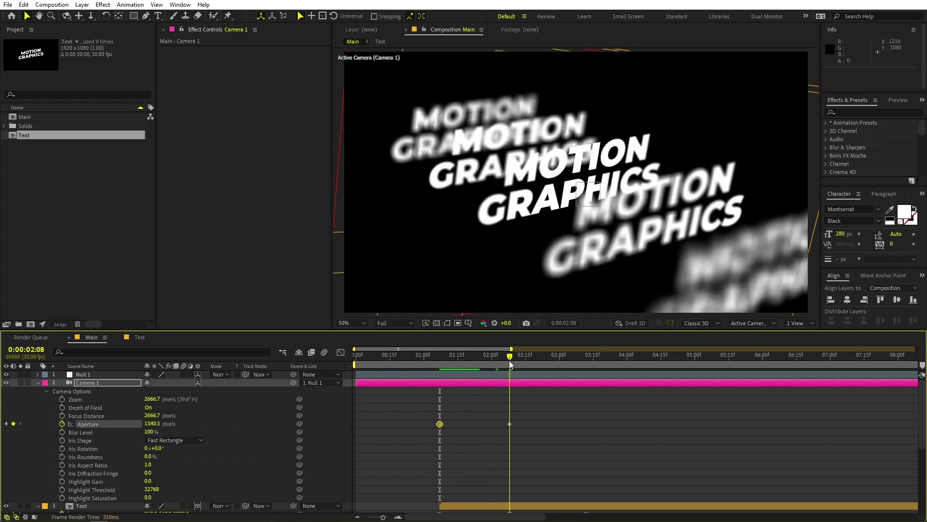
- Adjust Camera 1's Focus Distance to 2584.7 pixels at 0:00:02:08 to keep the middle title copy sharp
click(378, 414)
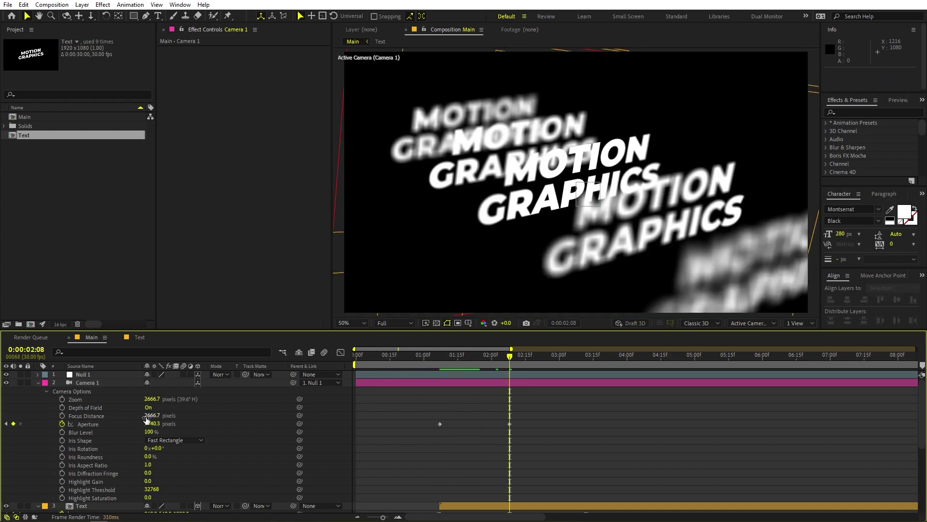
drag(150, 415, 121, 415)
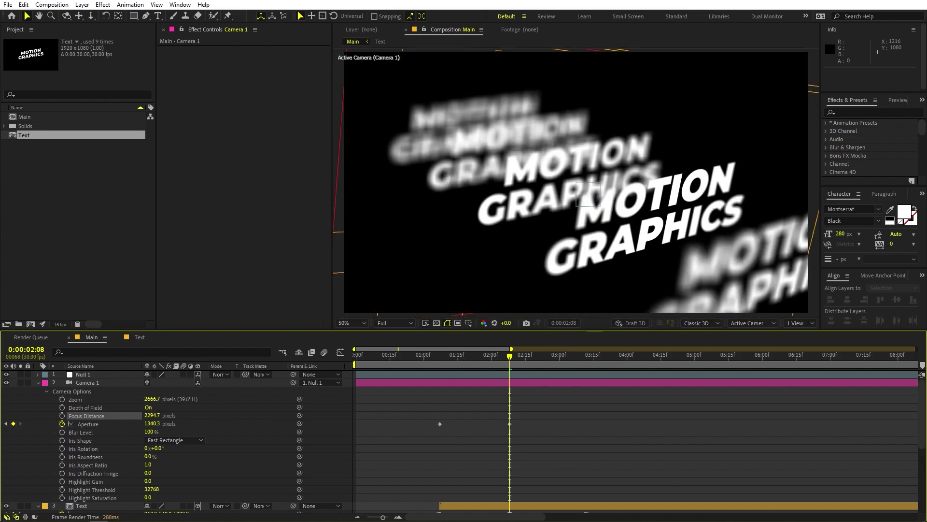
click(193, 436)
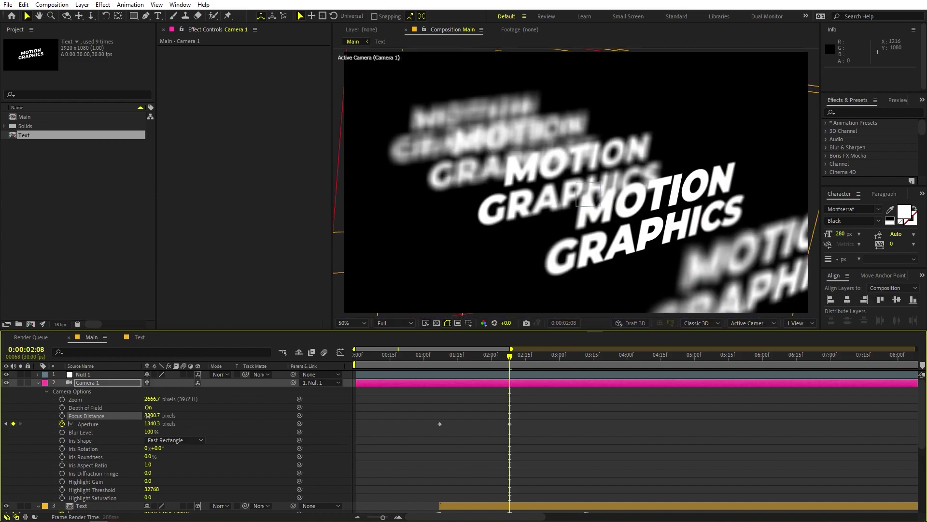
drag(146, 416, 145, 415)
drag(150, 419, 322, 441)
click(608, 413)
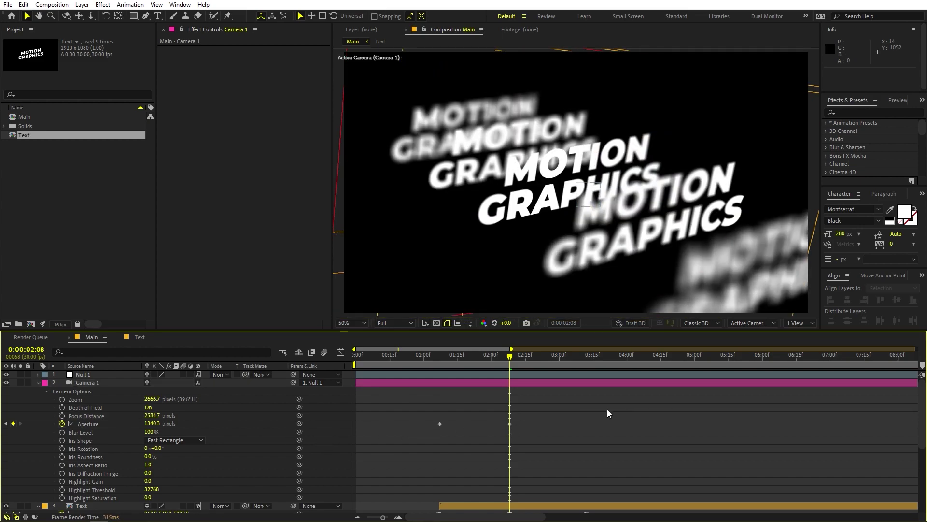
- Keyframe Camera 1's Aperture at 0 pixels at 0:00:03:12 and preview the animation from the start
scroll(535, 413, down, 3)
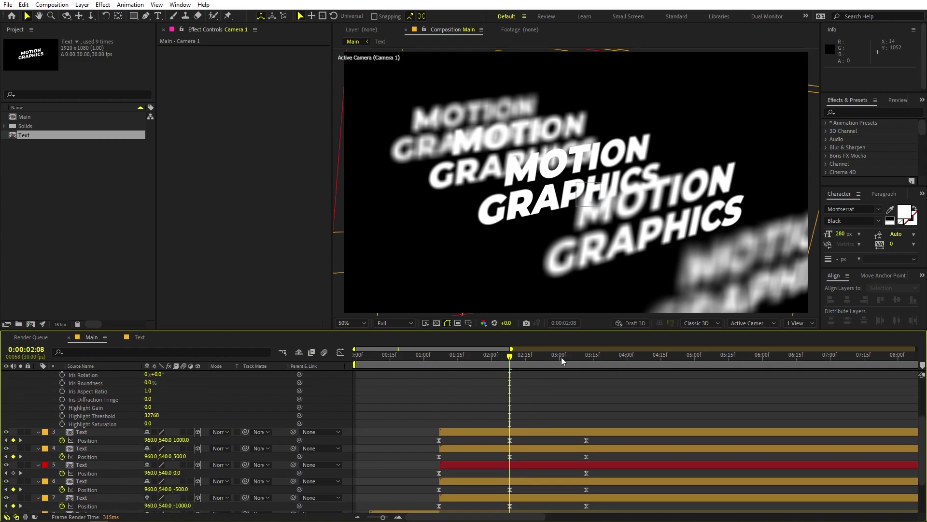
drag(561, 357, 592, 381)
scroll(580, 374, up, 3)
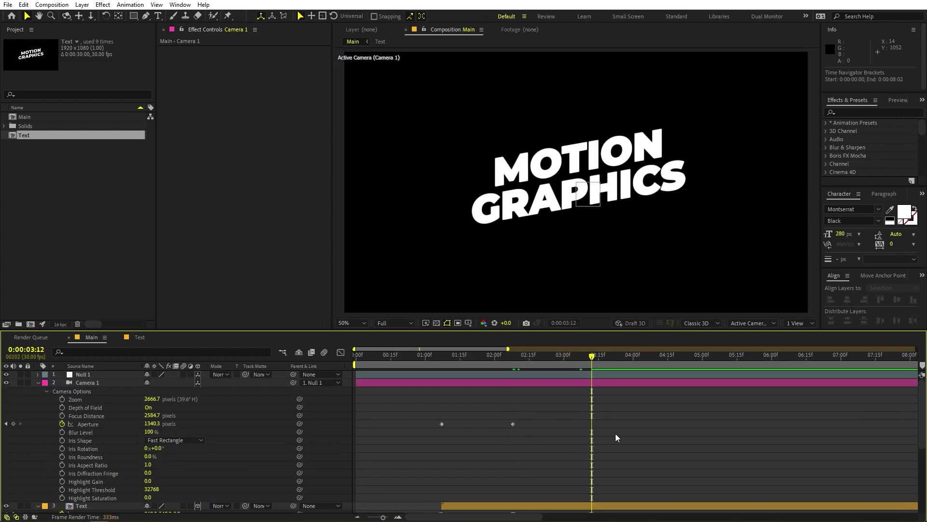
scroll(615, 433, down, 2)
scroll(442, 424, up, 2)
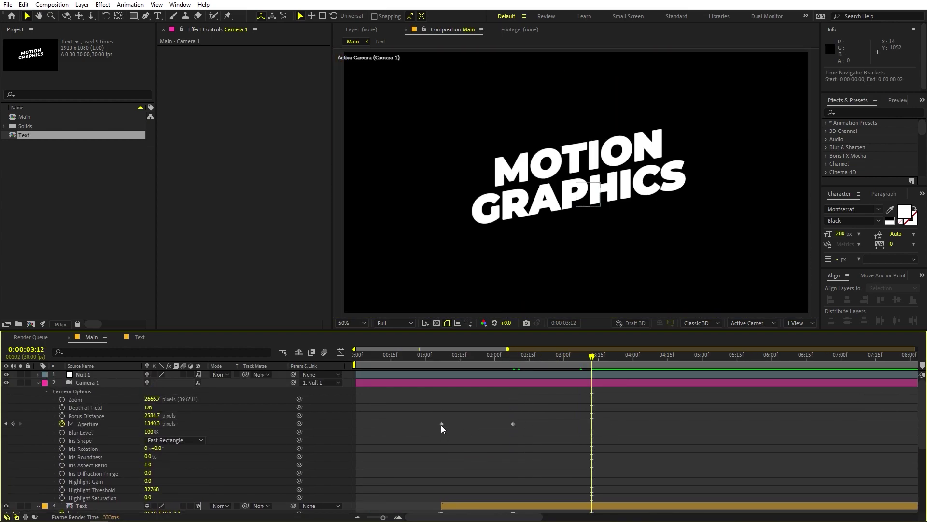
click(158, 424)
text(0)
key(Return)
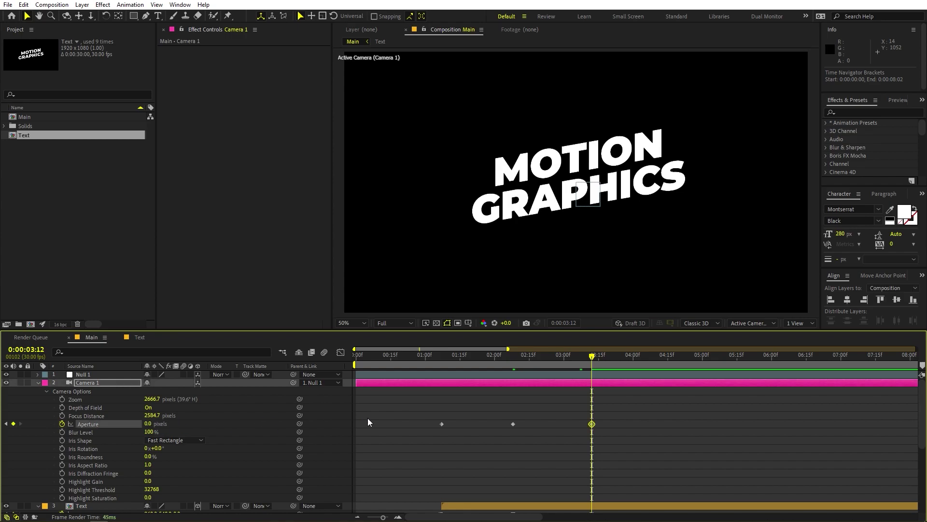
key(Home)
key(space)
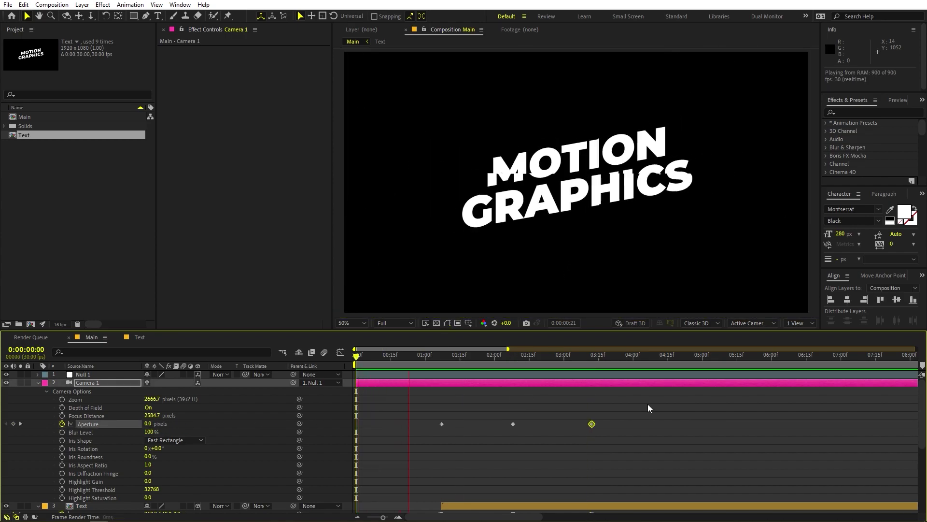
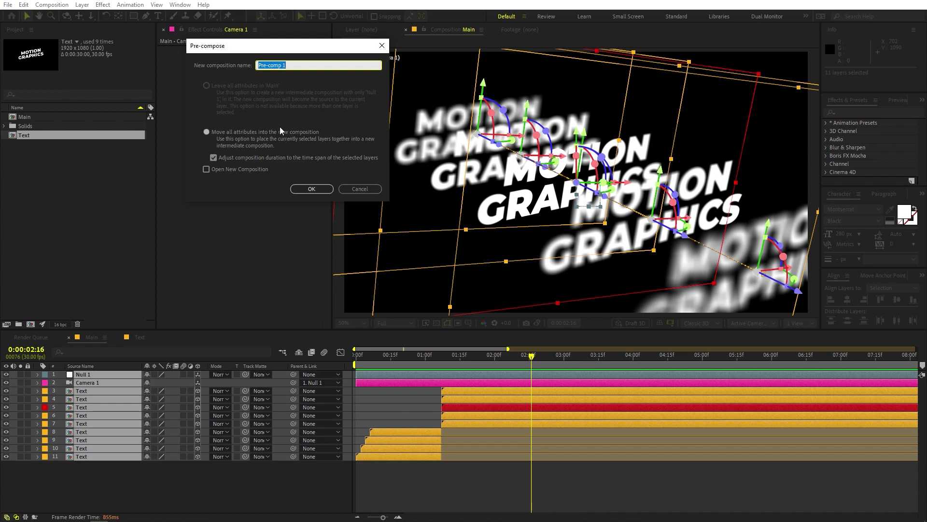
- Pre-compose all the layers in Main into a new composition named Animation, moving all attributes into it
text(Animation)
key(Return)
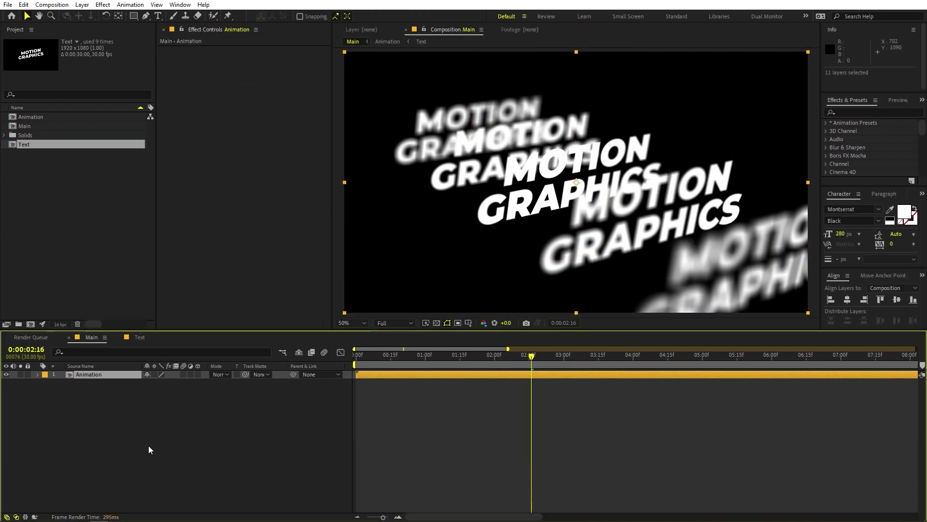
click(148, 447)
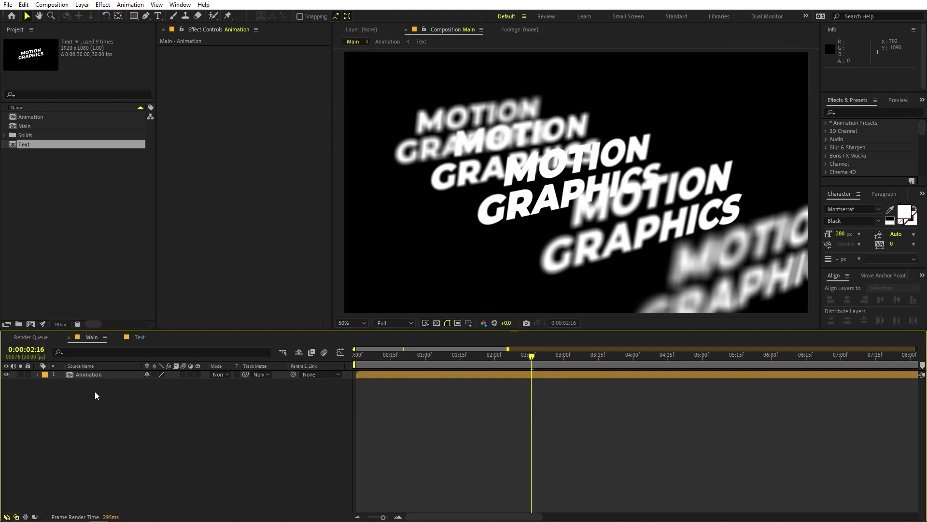
- Duplicate the Animation layer twice to get three stacked copies in Main
click(86, 375)
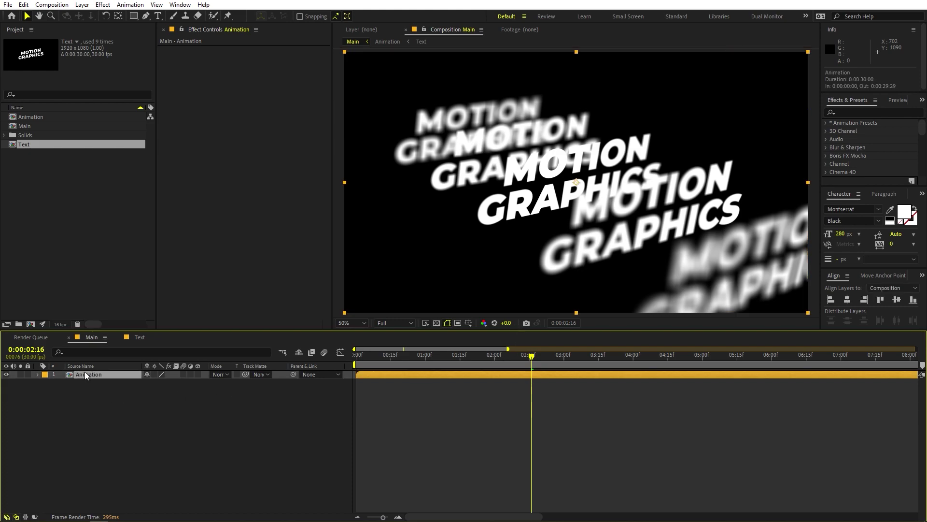
key(ctrl+d)
key(ctrl+d)
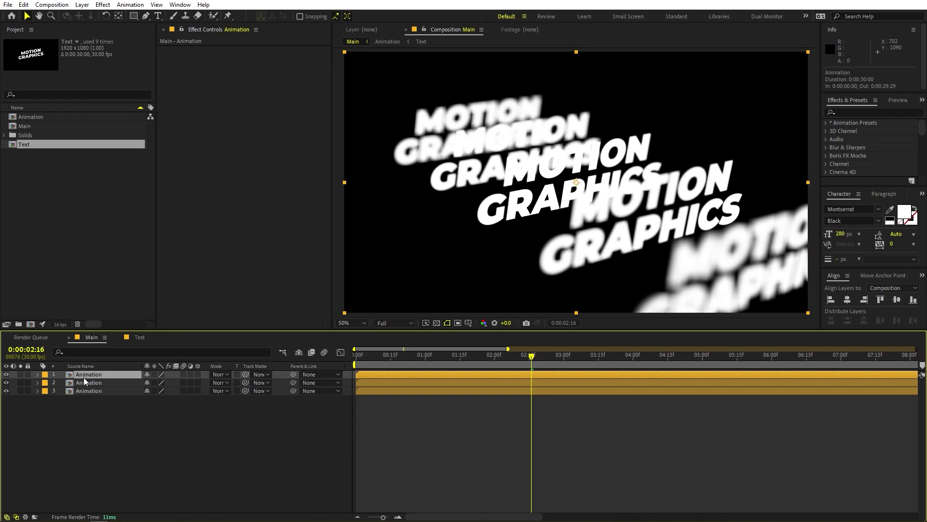
click(89, 396)
key(ctrl+5)
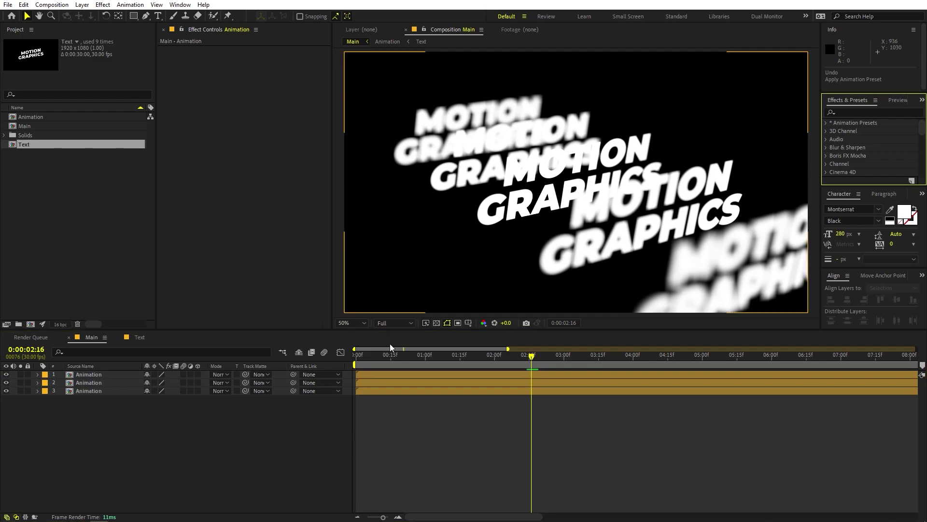
- Find the Shift Channels effect and apply it to the topmost Animation layer
click(862, 112)
text(shift)
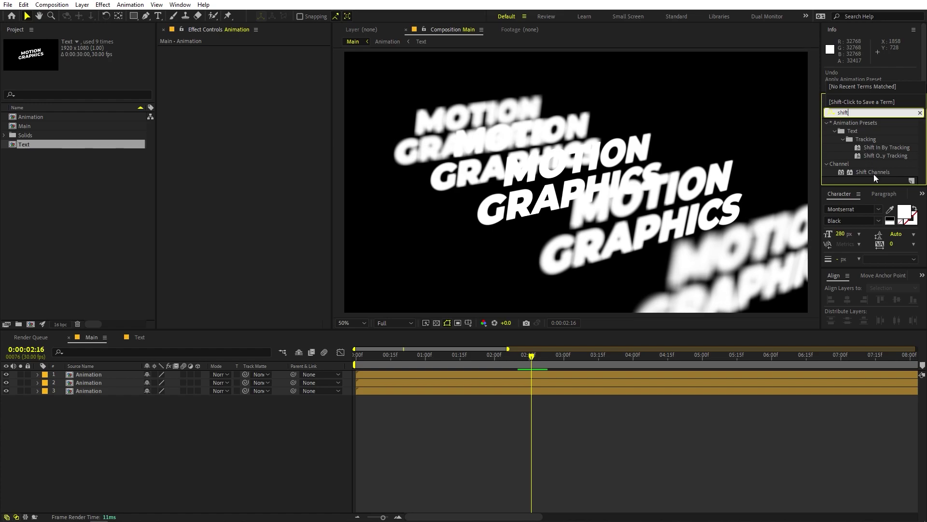
drag(873, 173, 98, 375)
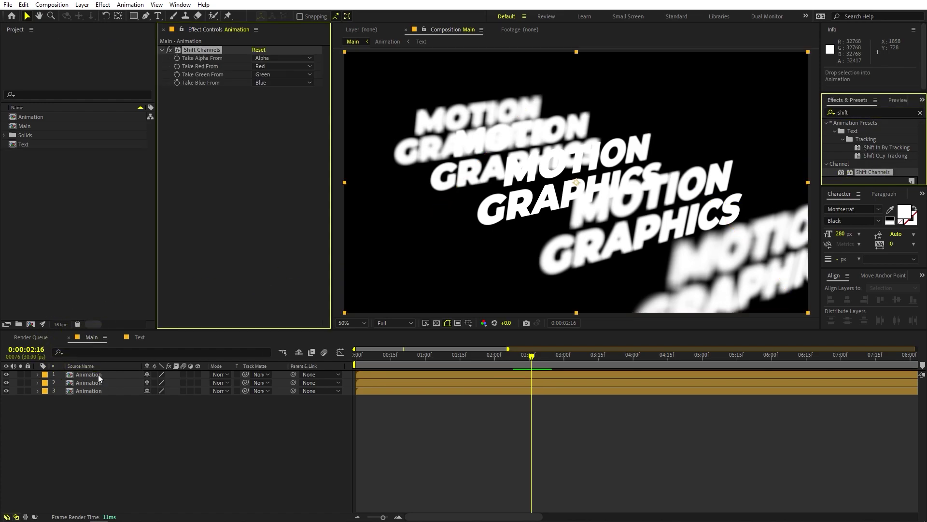
- Keep only red in the top layer's Shift Channels: Take Red From Red, with Green and Blue set to Full Off
click(265, 66)
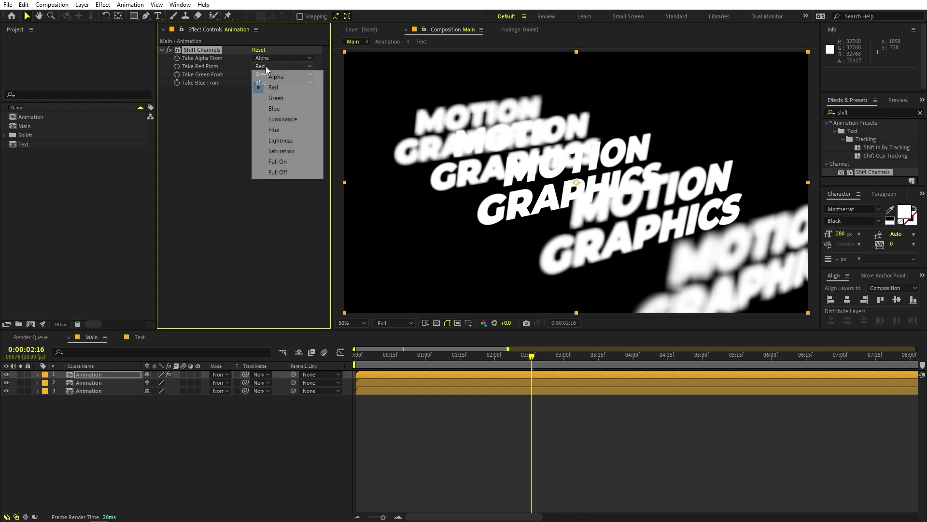
click(280, 172)
click(271, 75)
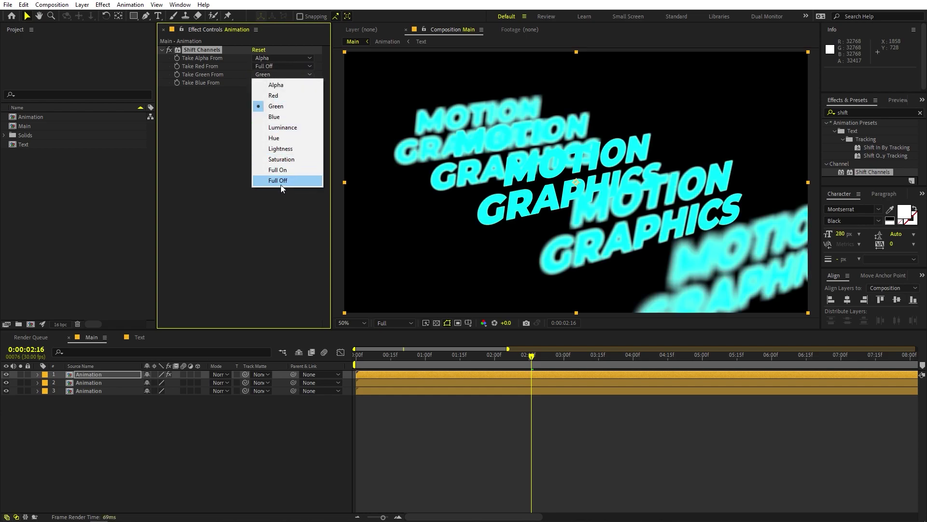
click(278, 180)
click(274, 81)
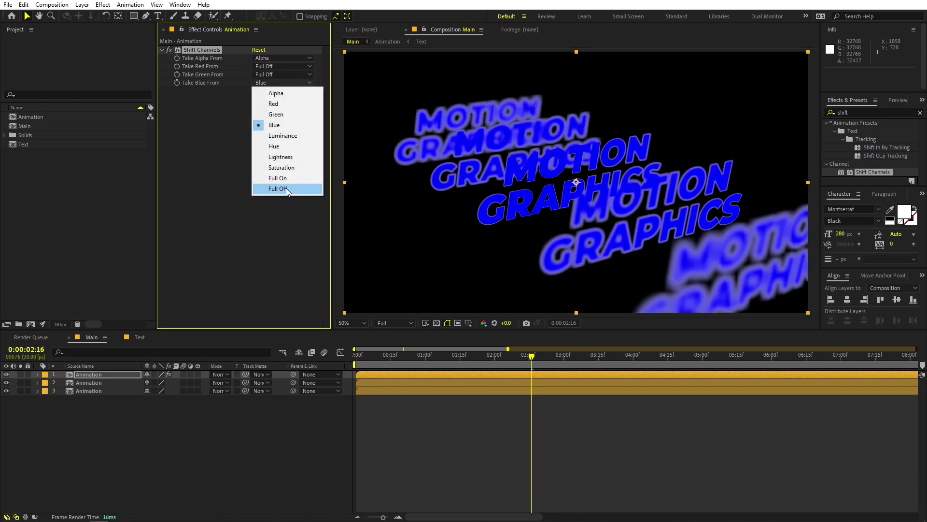
click(286, 188)
click(271, 65)
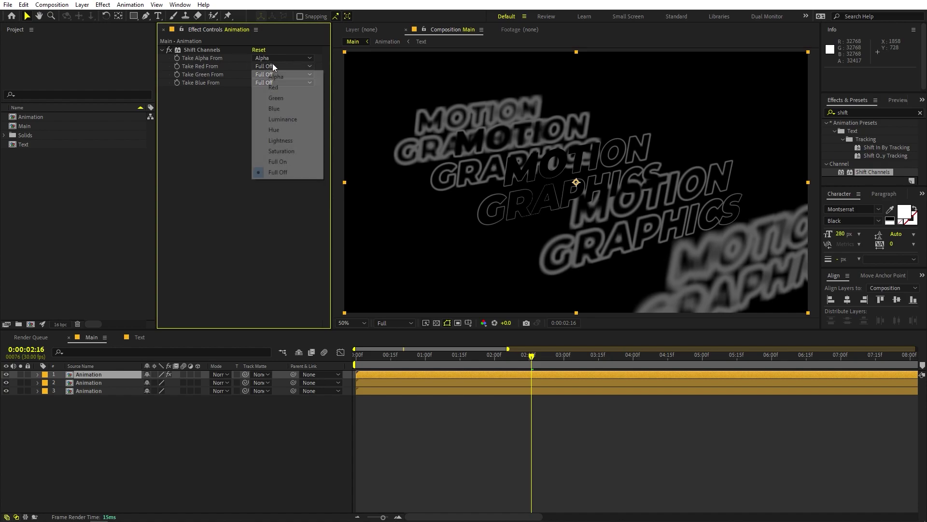
click(274, 87)
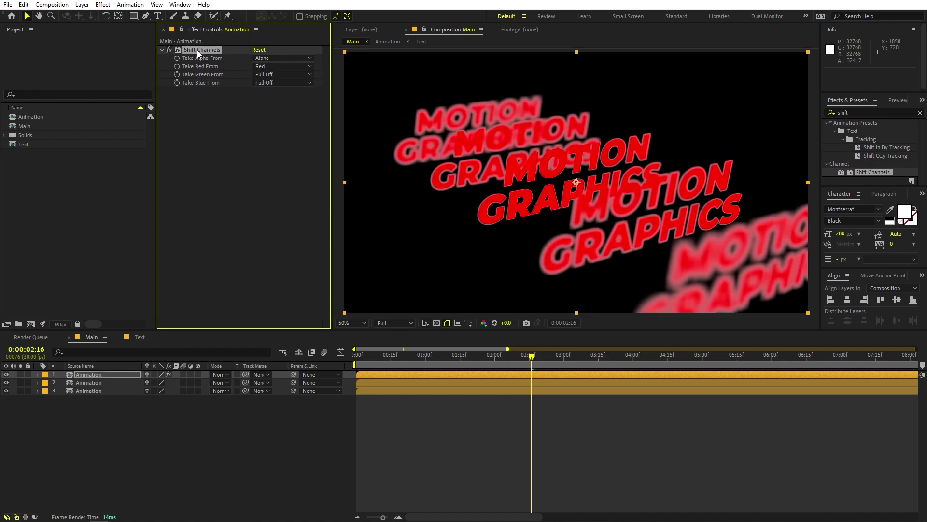
- Paste Shift Channels onto the second Animation layer and keep only green, with Take Red From at Full Off and Take Green From at Green
click(101, 383)
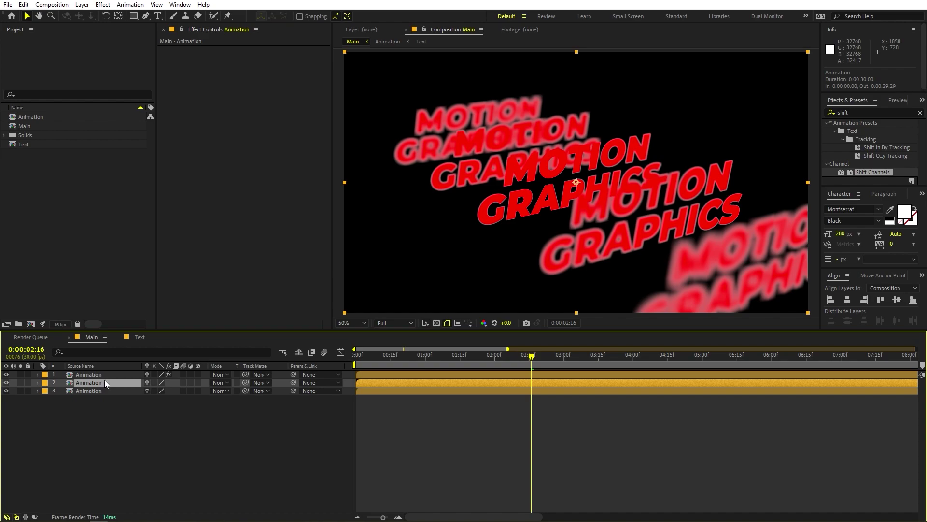
key(ctrl+v)
click(263, 66)
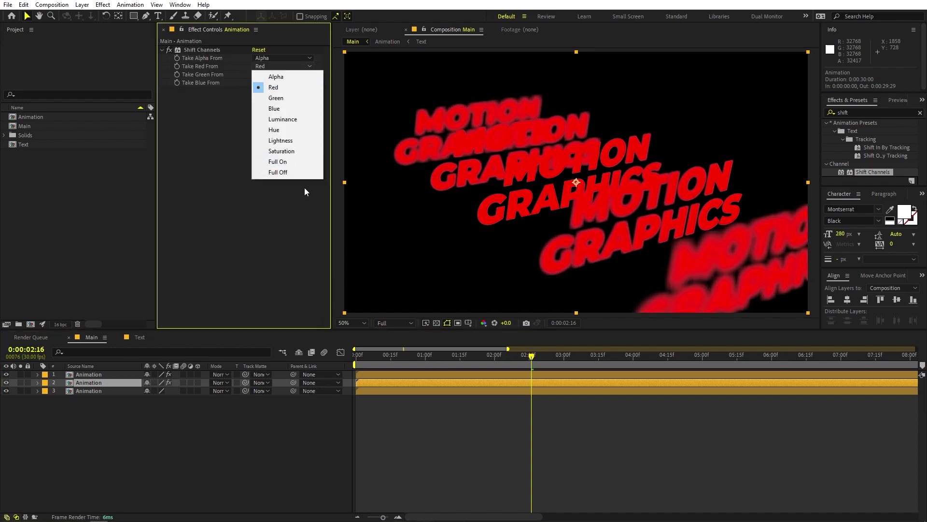
click(287, 173)
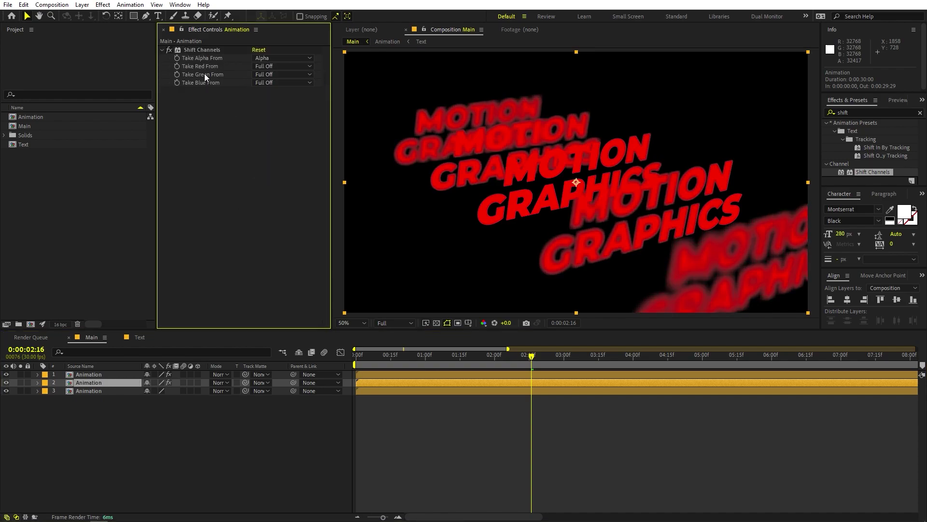
click(257, 74)
click(276, 106)
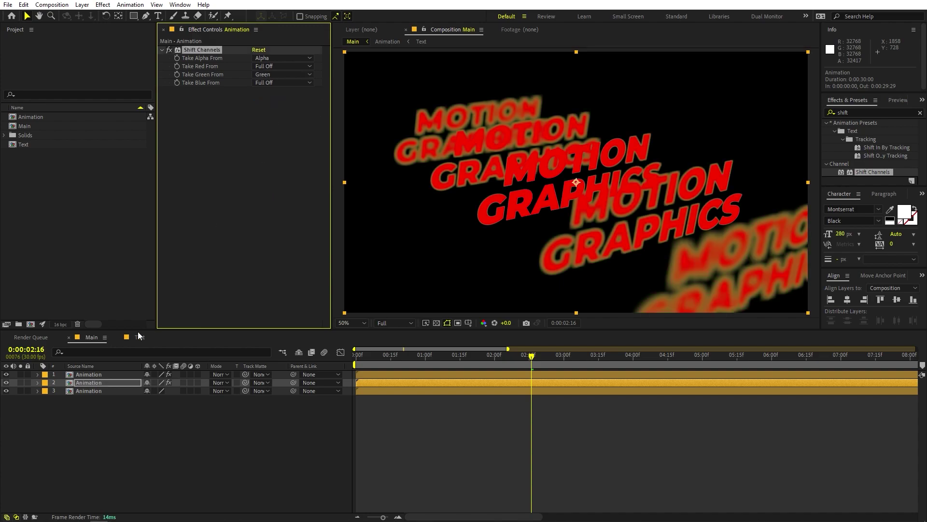
- Add the copied Shift Channels to the third Animation layer, setting Take Red From to Full Off and Take Blue From to Blue
click(92, 389)
key(ctrl+alt+shift+e)
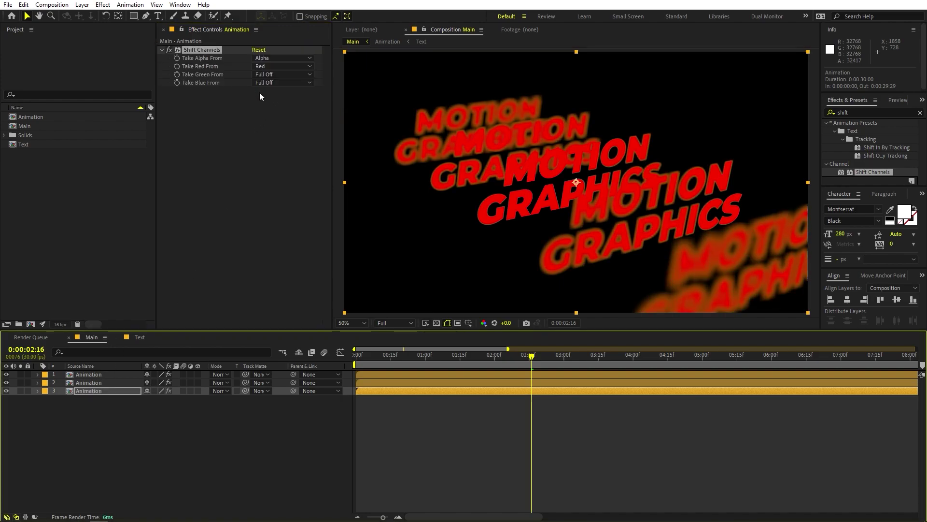
click(265, 65)
click(278, 172)
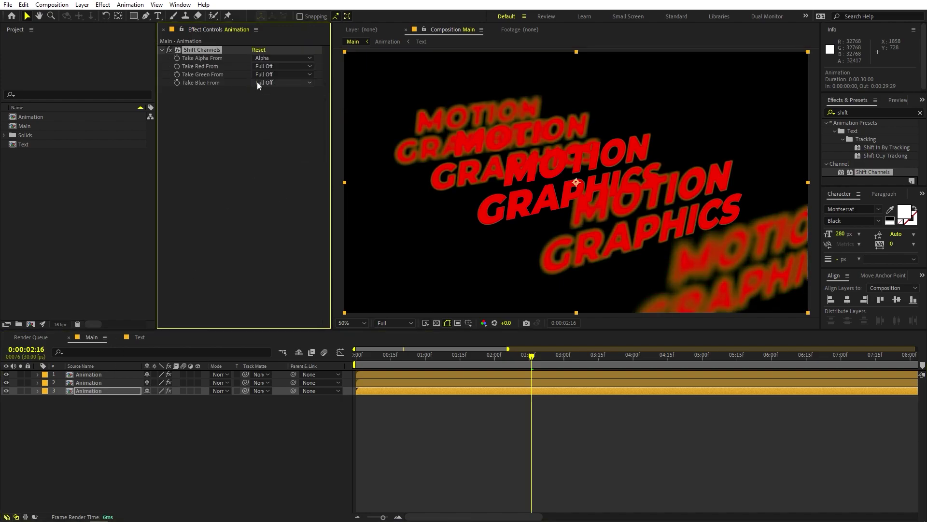
click(263, 83)
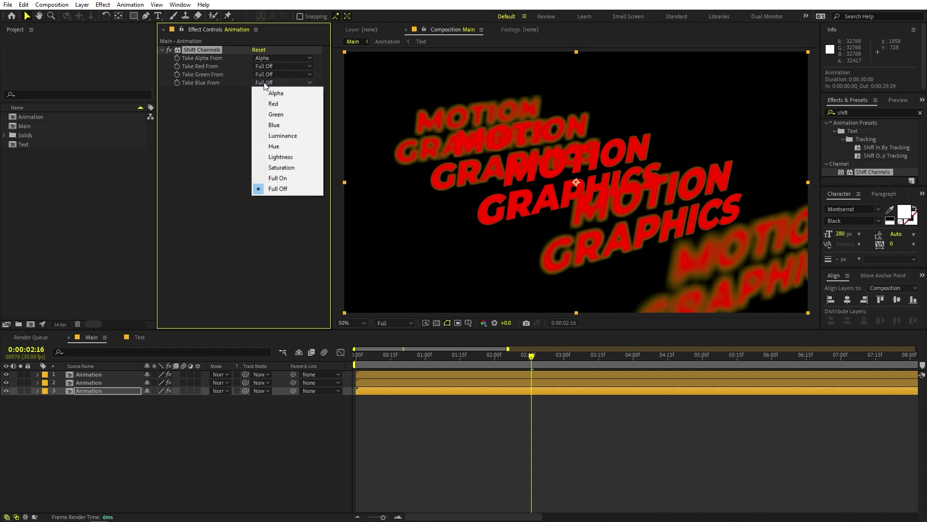
click(274, 125)
- Check each Animation layer's Shift Channels settings and set the blending mode of all three layers to Add
click(97, 381)
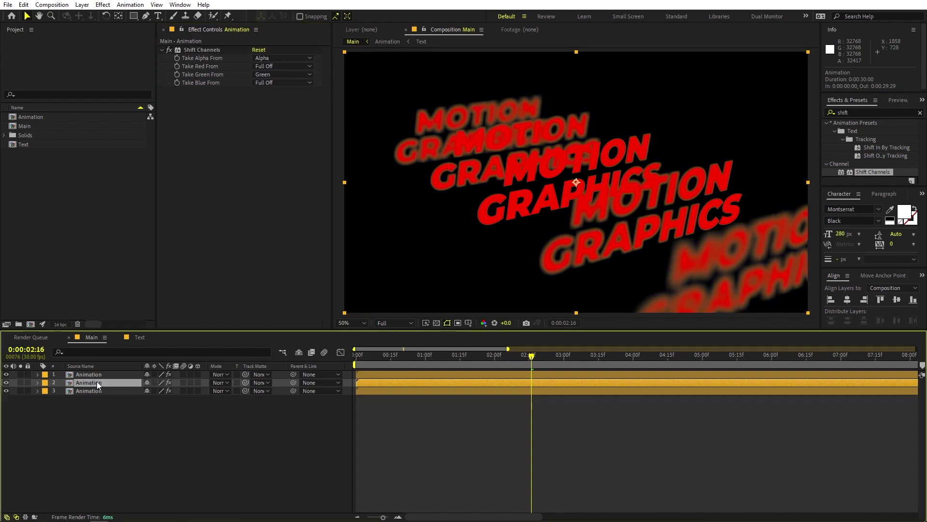
click(99, 375)
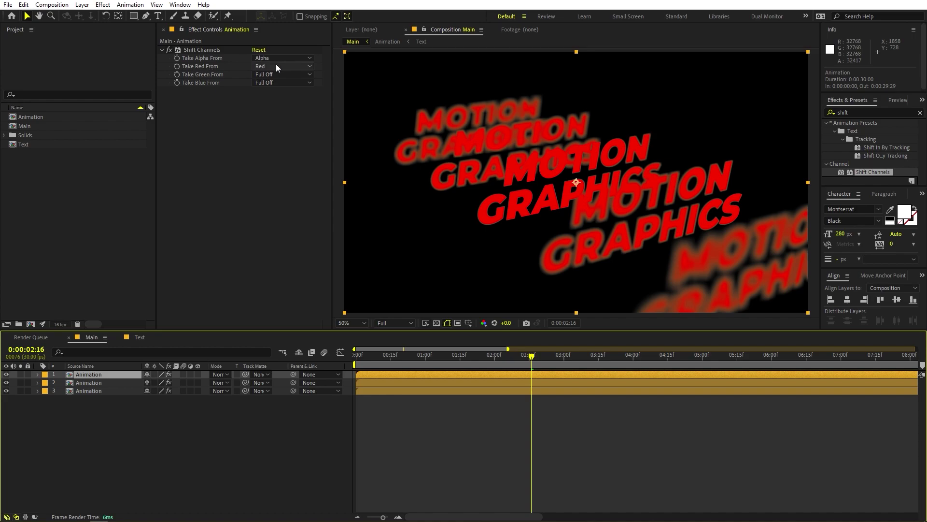
click(116, 408)
click(98, 393)
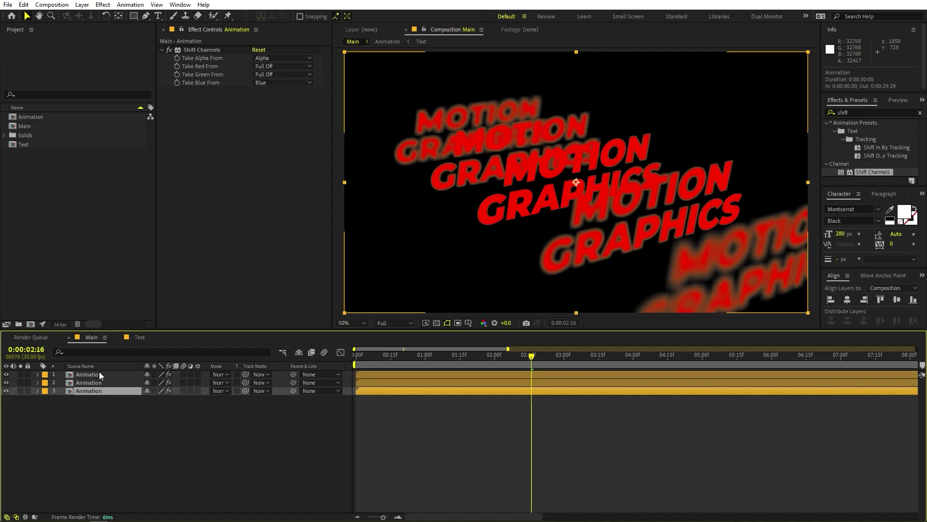
shift+click(100, 371)
click(217, 373)
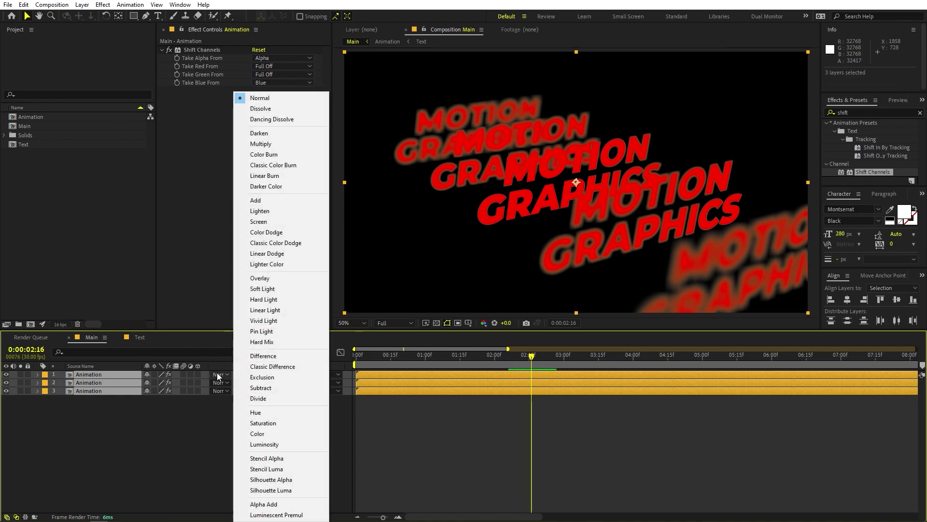
click(256, 200)
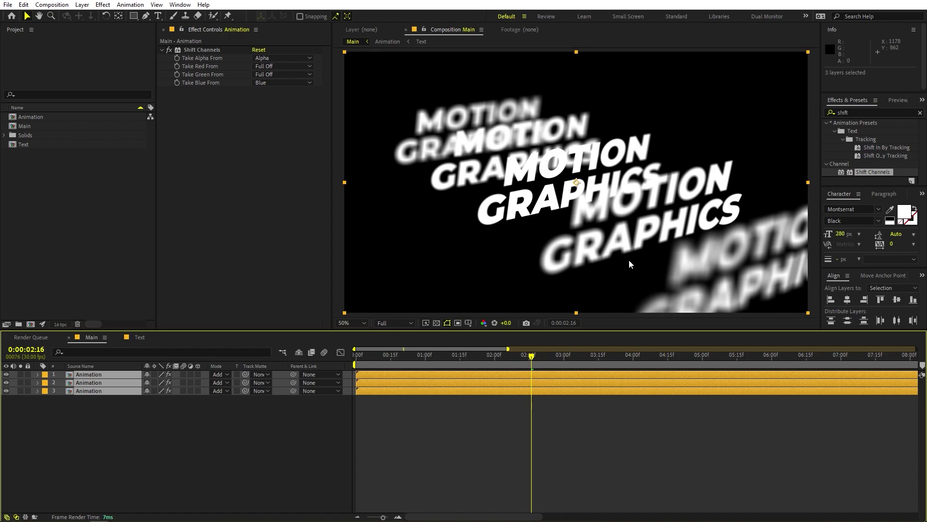
- Preview the combined channel layers from the start of the composition
key(Home)
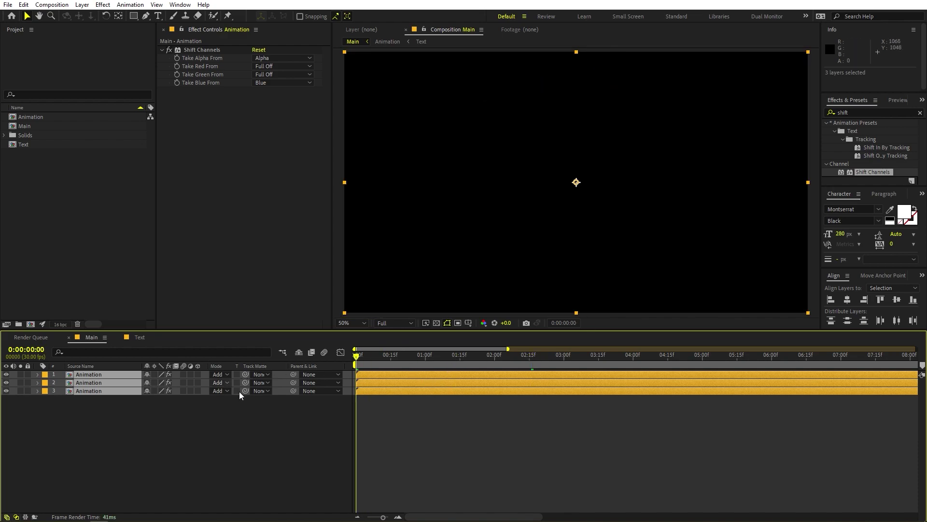
key(space)
key(space)
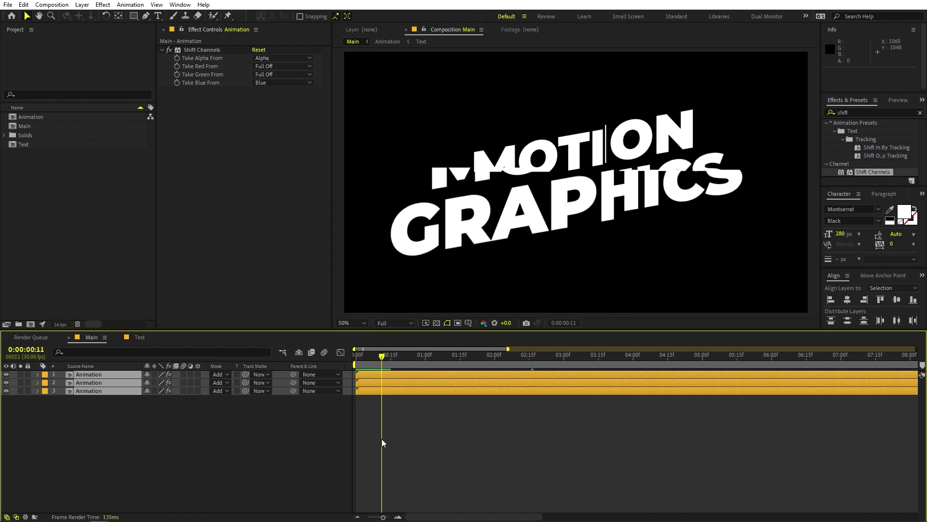
click(382, 439)
- Offset the Animation layers in time so the second starts at frame 1 and the top one at frame 2
key(Home)
click(398, 516)
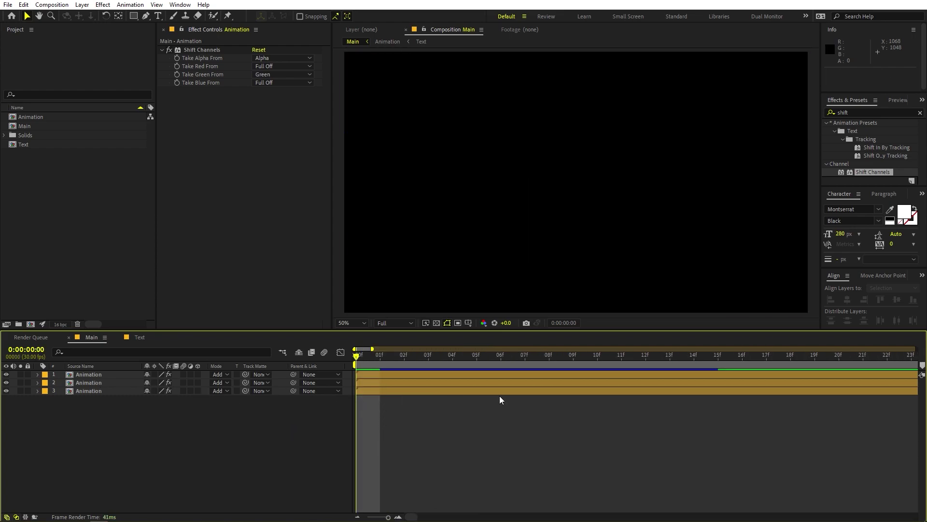
drag(372, 380, 401, 373)
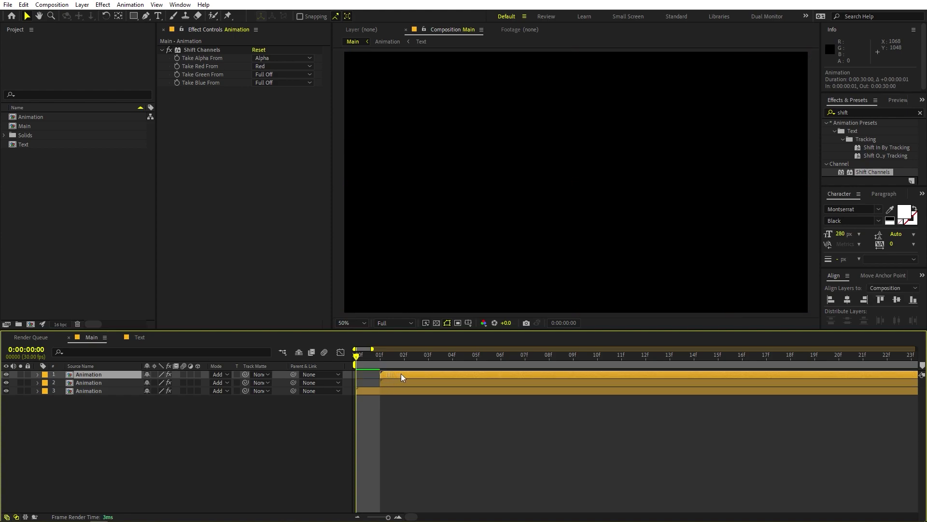
click(390, 430)
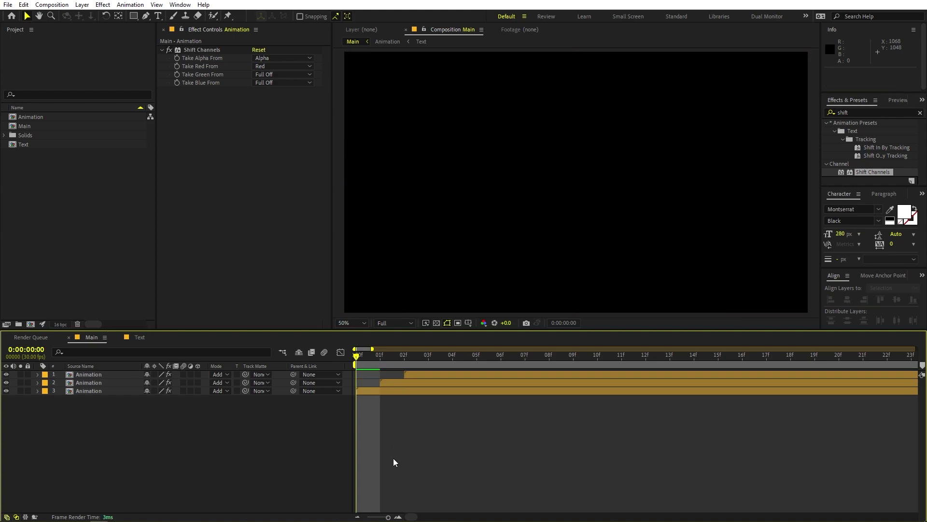
- Preview the frame-offset RGB split in the Main composition from frame 0, with the whole duration in view
key(minus)
key(minus)
key(minus)
key(space)
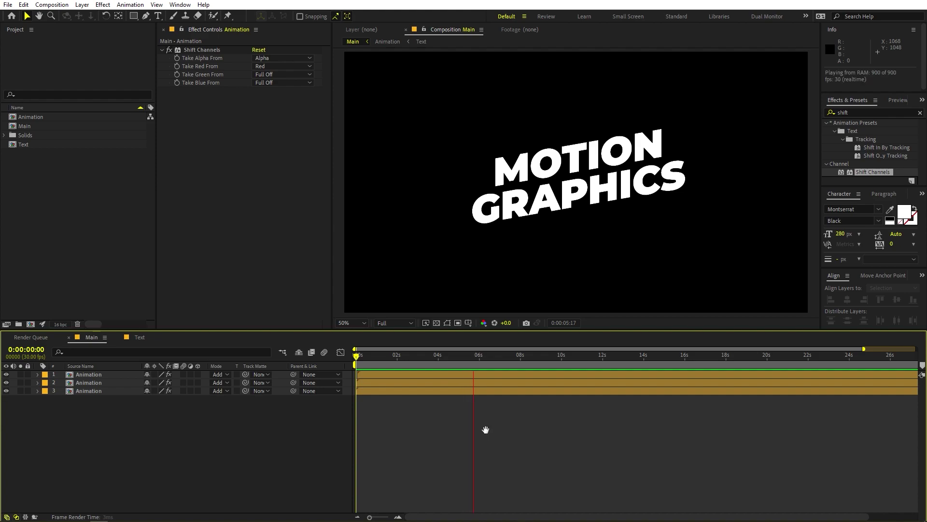
key(space)
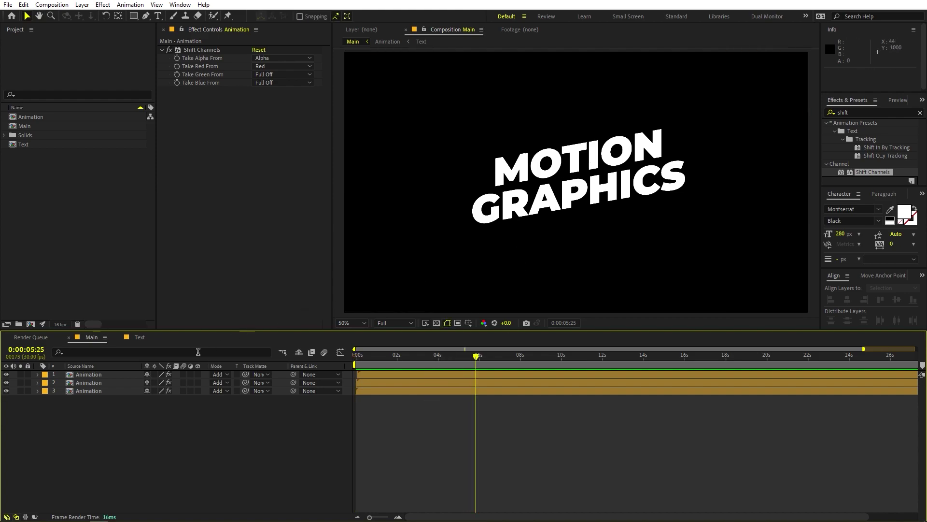
- In the Text composition, replace the word GRAPHICS with NATIONS
click(141, 337)
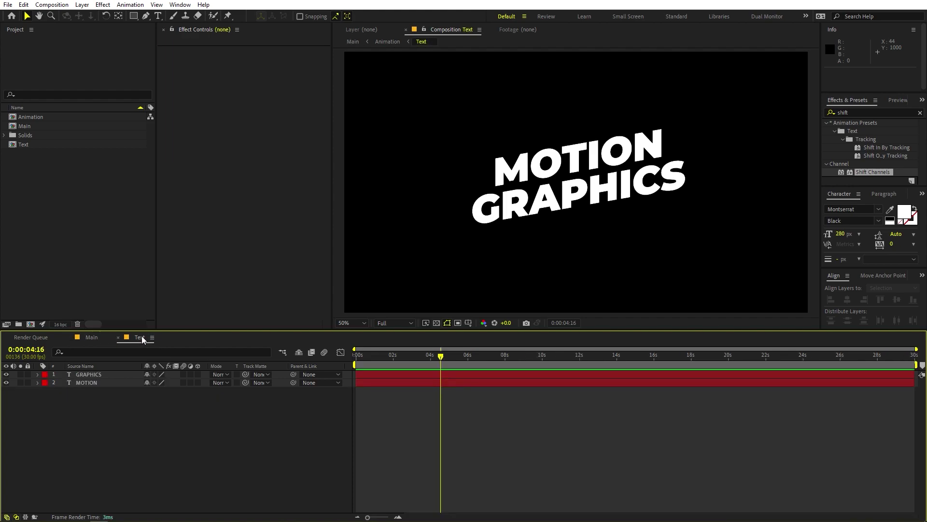
click(99, 374)
click(99, 374)
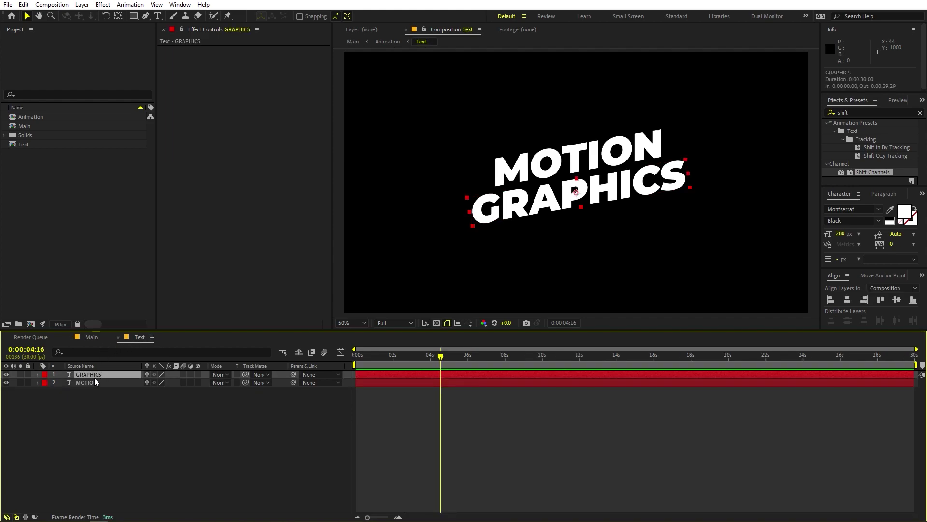
double_click(100, 374)
text(NATIO)
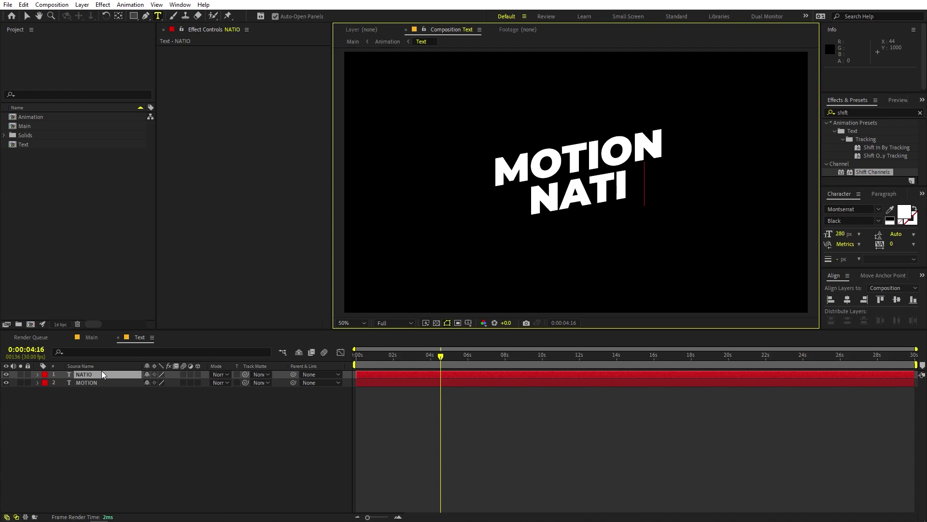
text(NS)
click(121, 344)
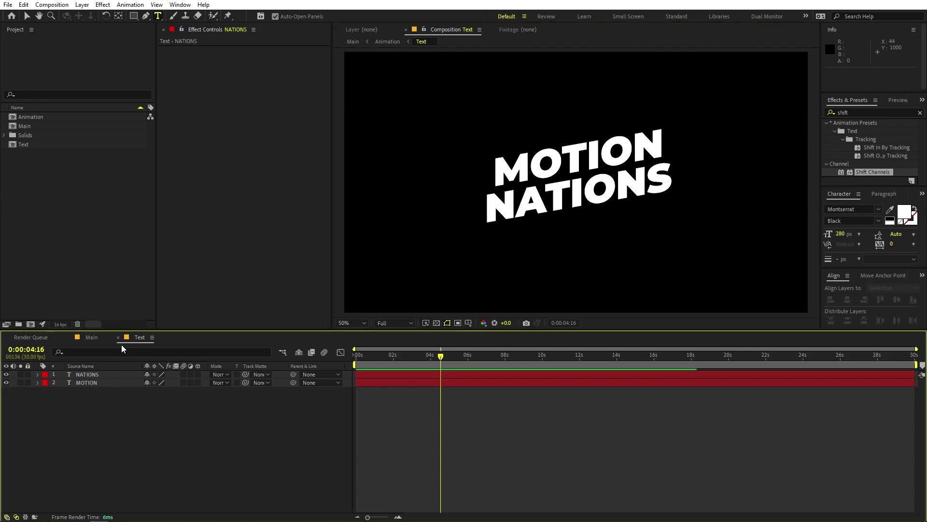
- Preview the updated MOTION NATIONS title in the Main composition from the start, and recheck the Text composition
click(94, 336)
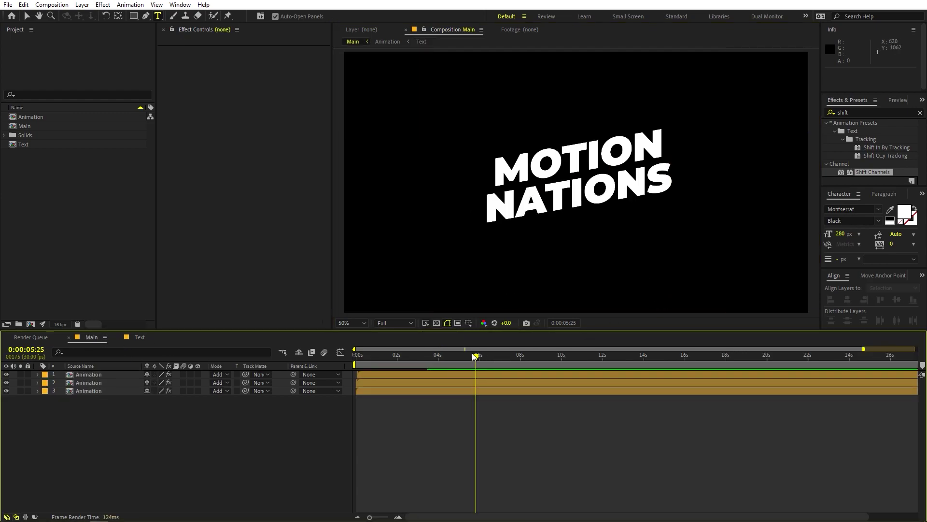
drag(473, 356, 357, 356)
key(space)
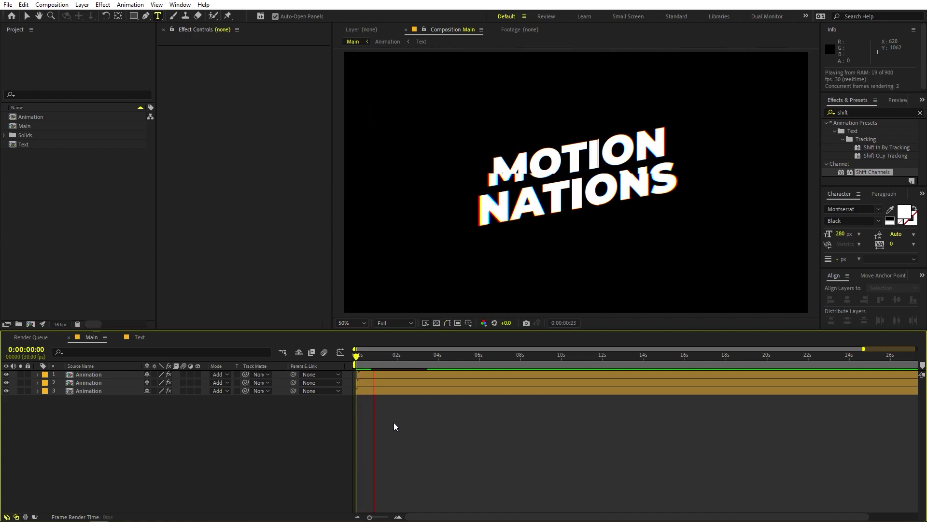
click(139, 337)
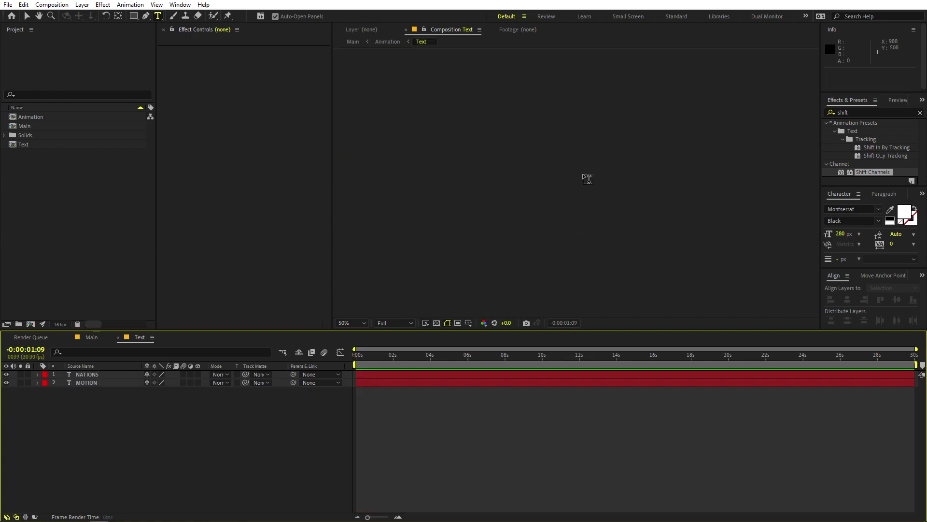
key(space)
click(92, 337)
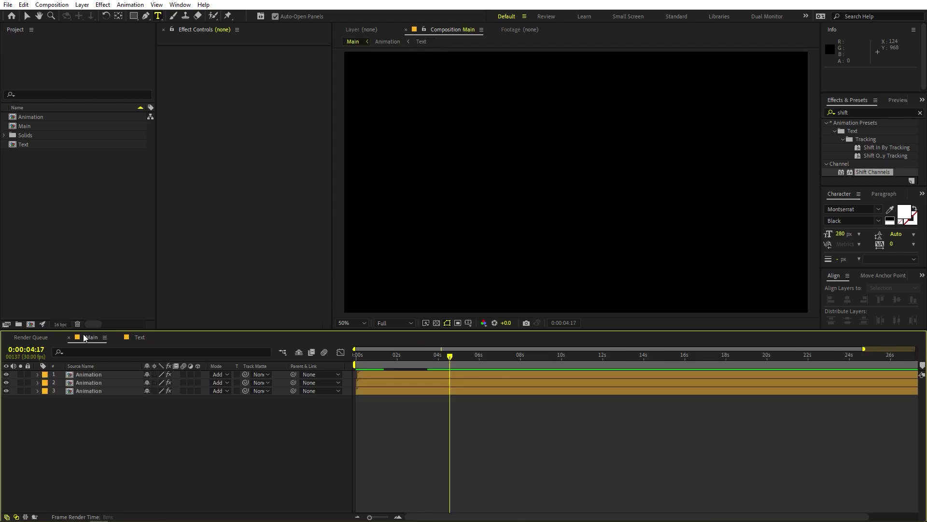